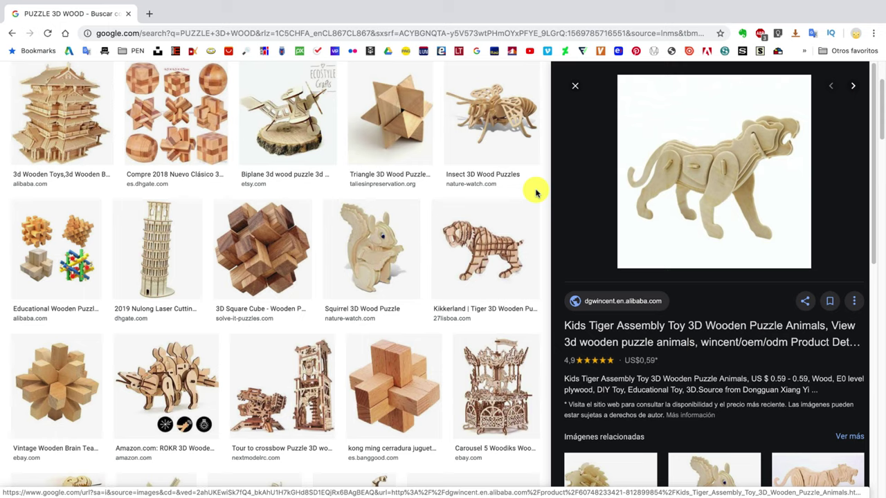
Scroll the PUZZLE 3D WOOD image results, preview the stegosaurus and camera puzzles, then minimize Chrome
scroll(369, 237, down, 1)
scroll(369, 237, down, 5)
scroll(370, 237, down, 5)
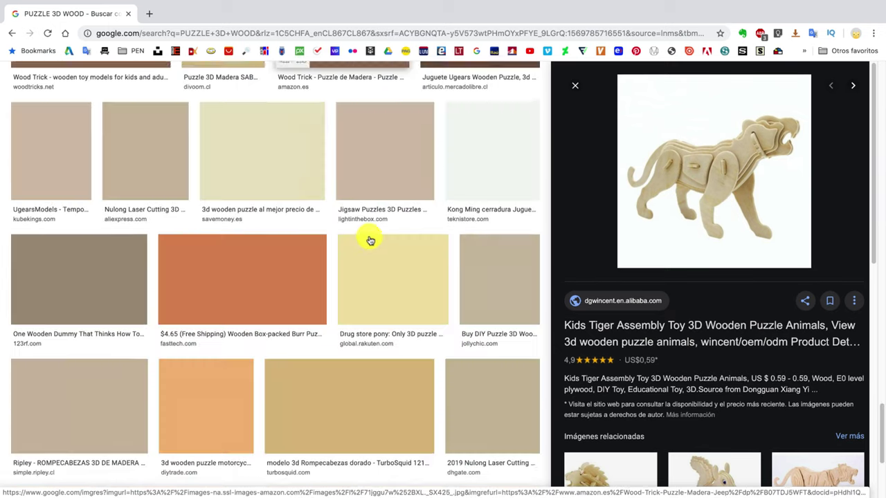
scroll(370, 240, down, 5)
scroll(371, 240, down, 5)
scroll(370, 240, down, 5)
scroll(370, 240, down, 5)
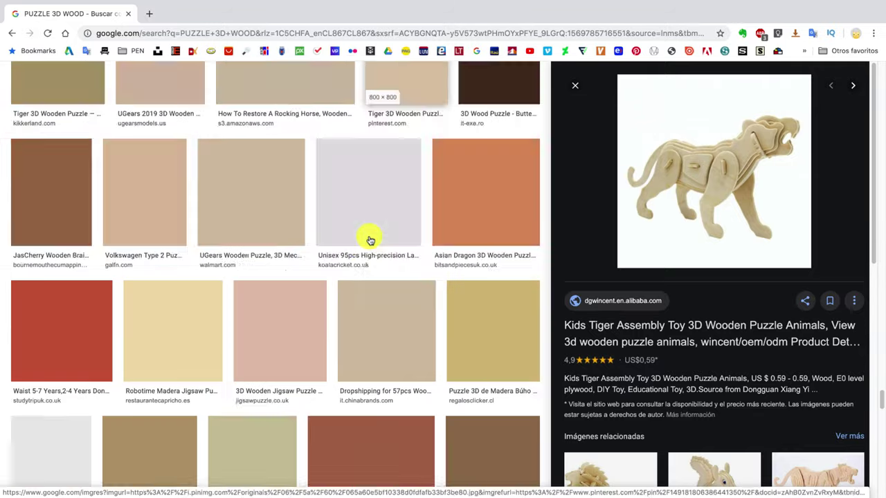
scroll(370, 241, down, 5)
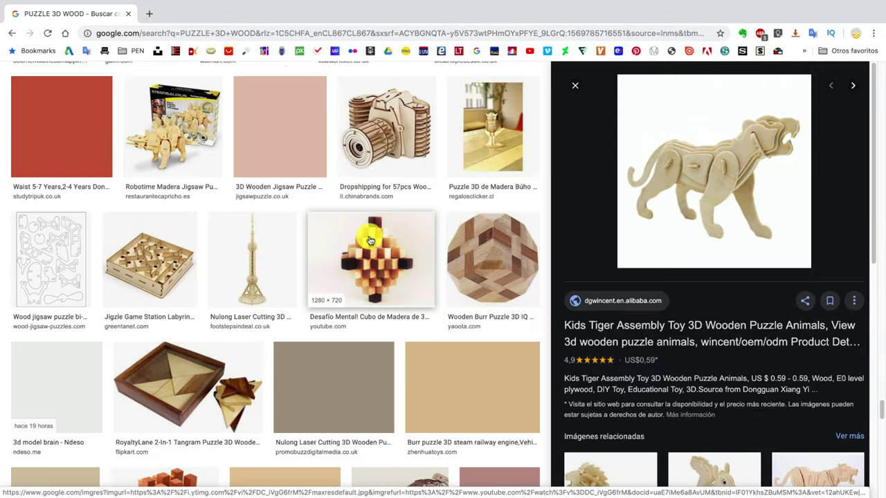
click(173, 131)
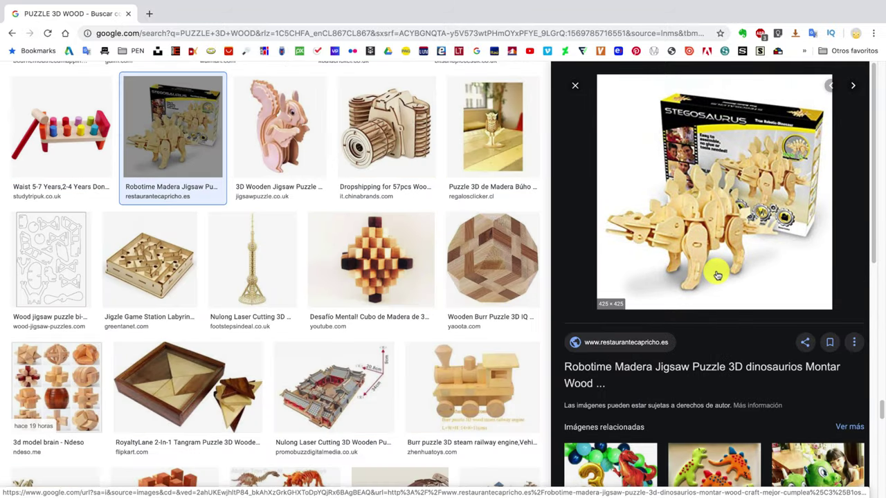
mouse_move(715, 264)
click(380, 129)
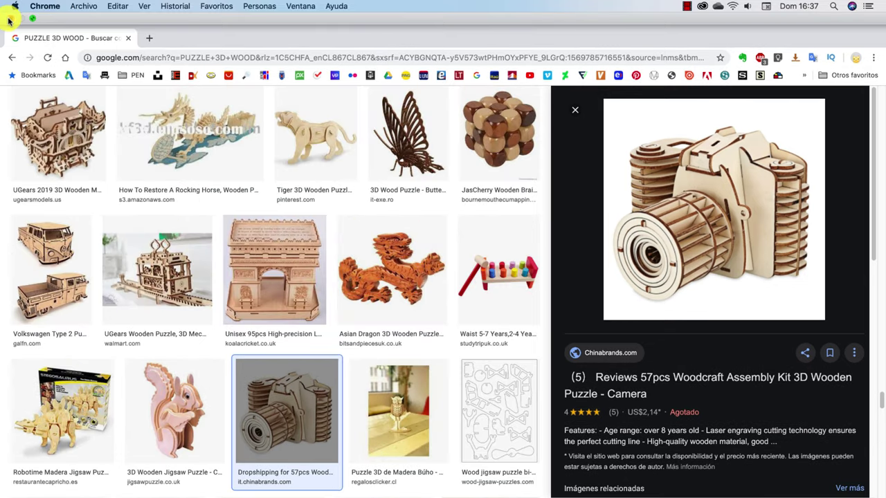
click(9, 20)
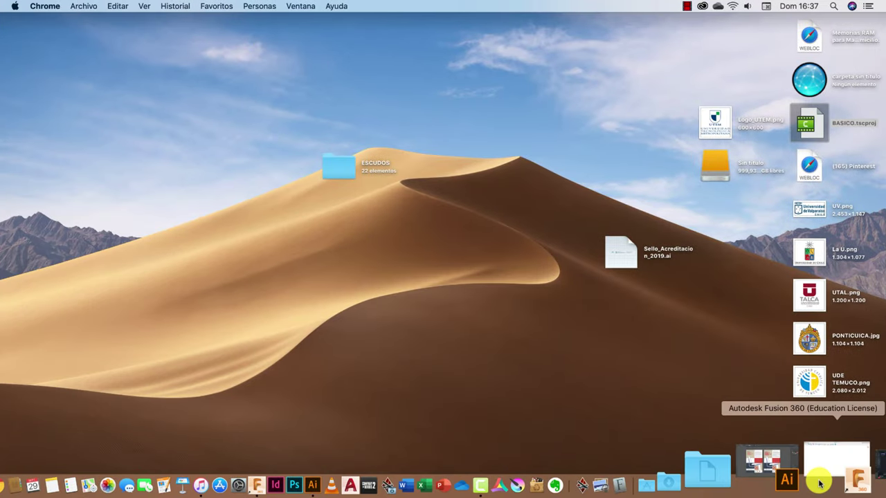
Bring Fusion 360 to the front and switch it to full screen
click(818, 483)
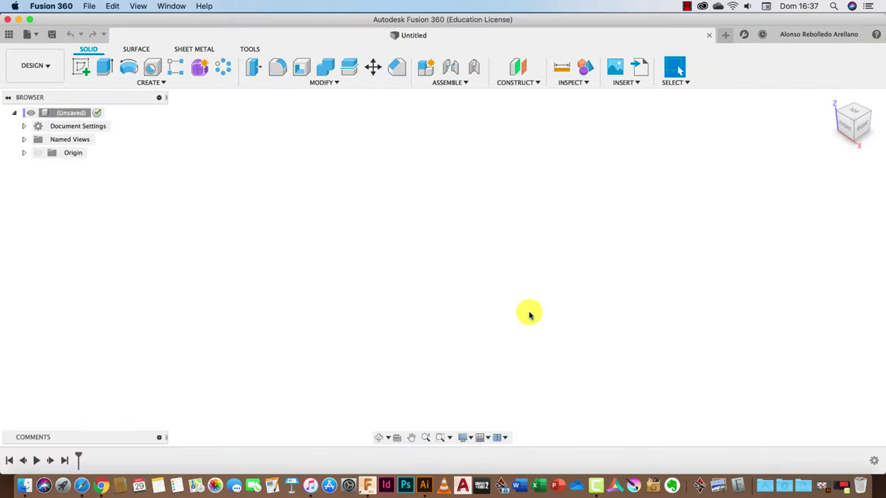
click(462, 438)
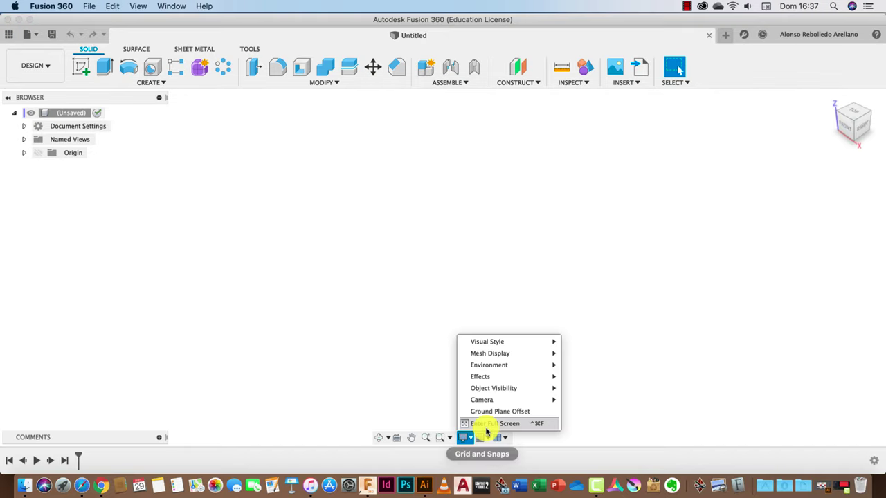
click(486, 435)
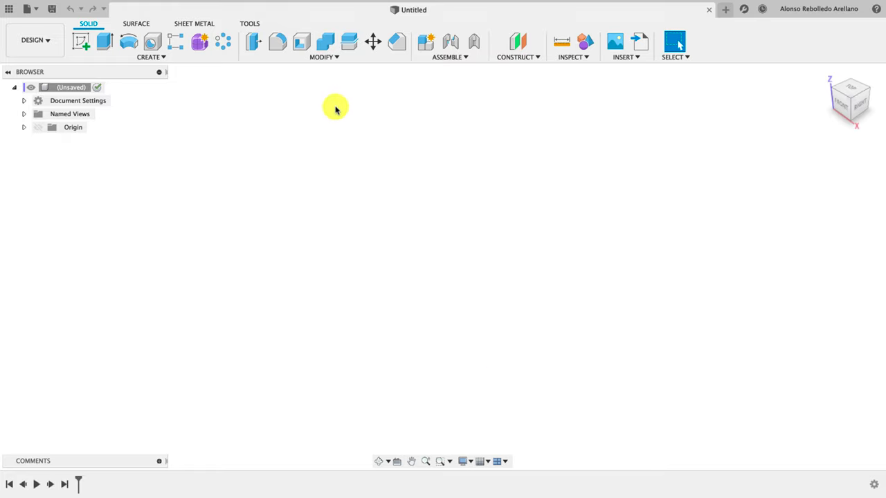
Add a new component under the root and start a new sketch
right_click(73, 88)
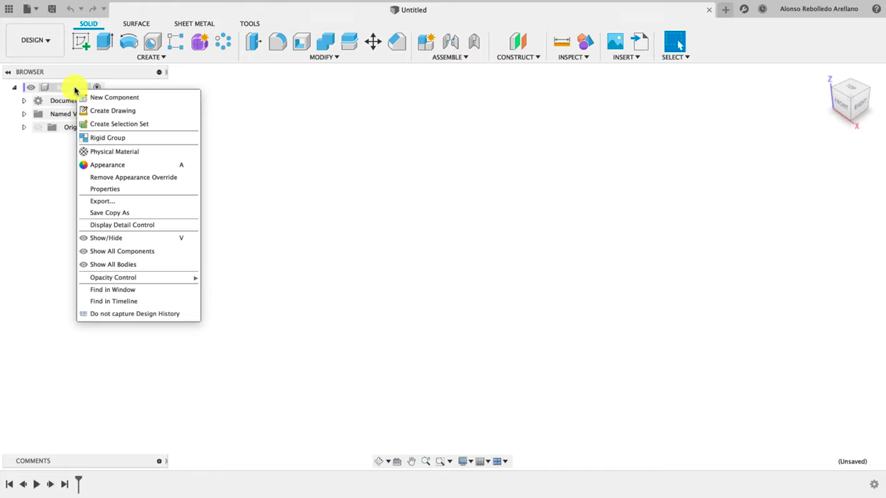
click(112, 96)
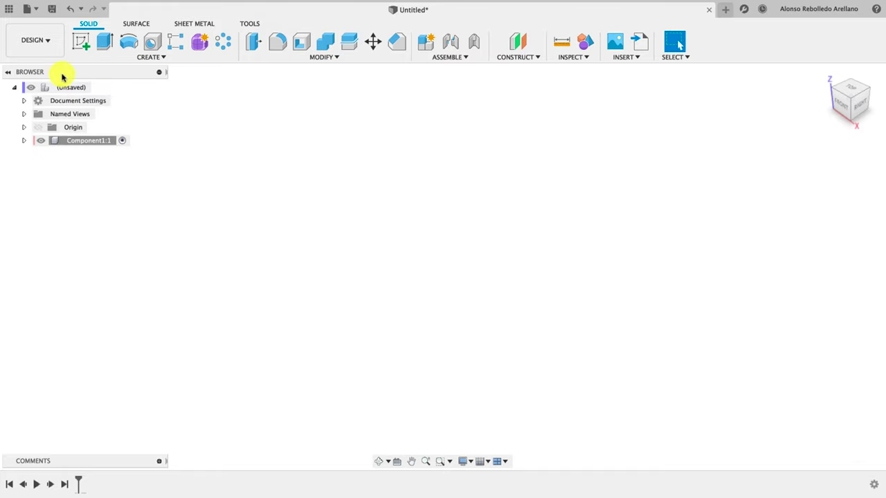
click(81, 42)
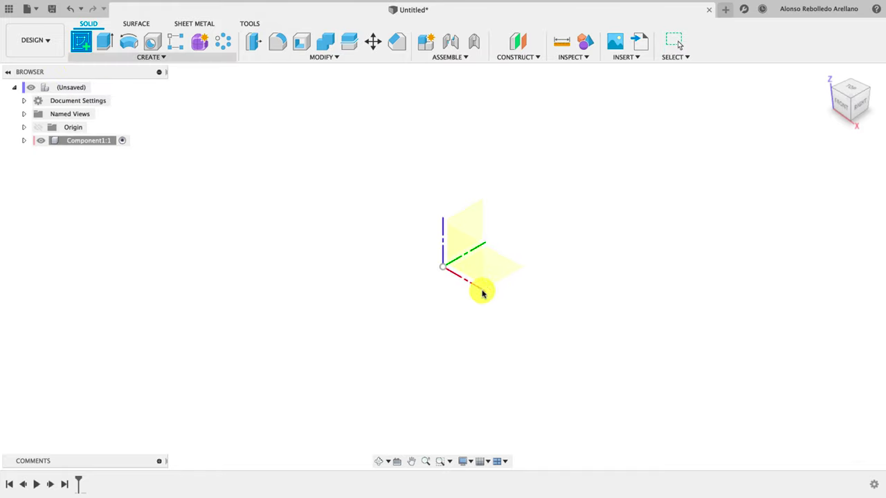
Draw a 2-point rectangle from the origin on the front plane
click(468, 243)
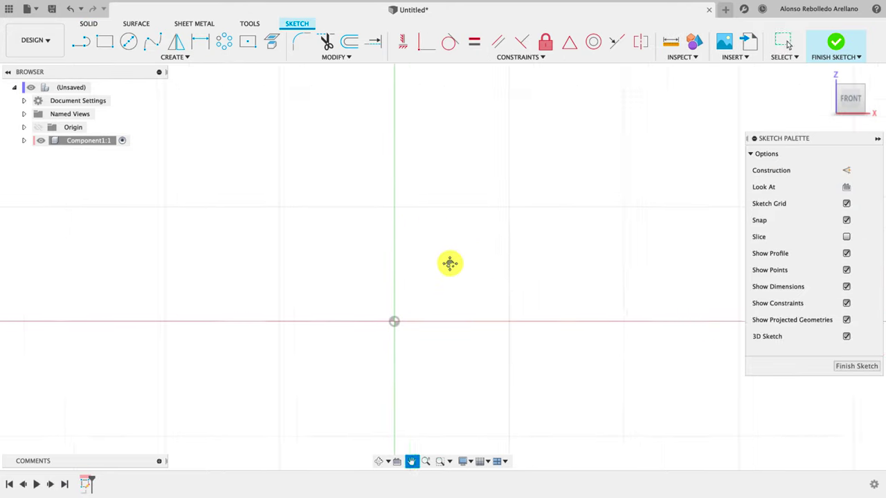
drag(449, 263, 392, 278)
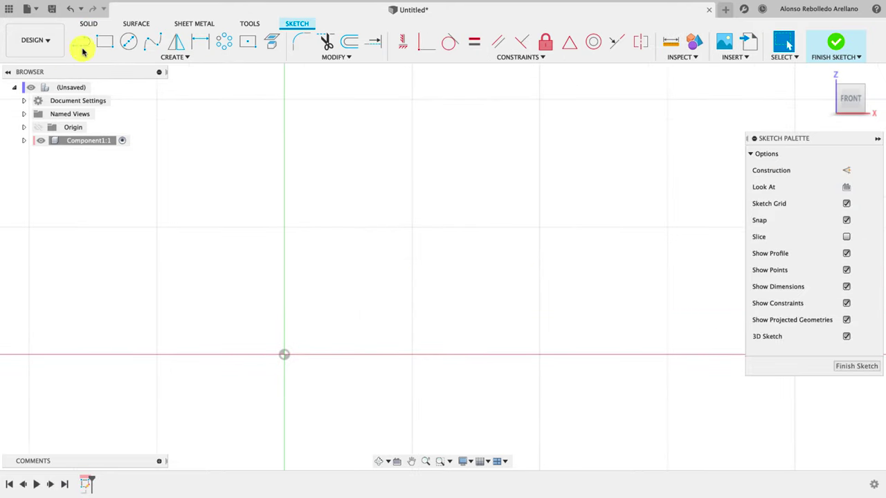
click(105, 42)
click(284, 354)
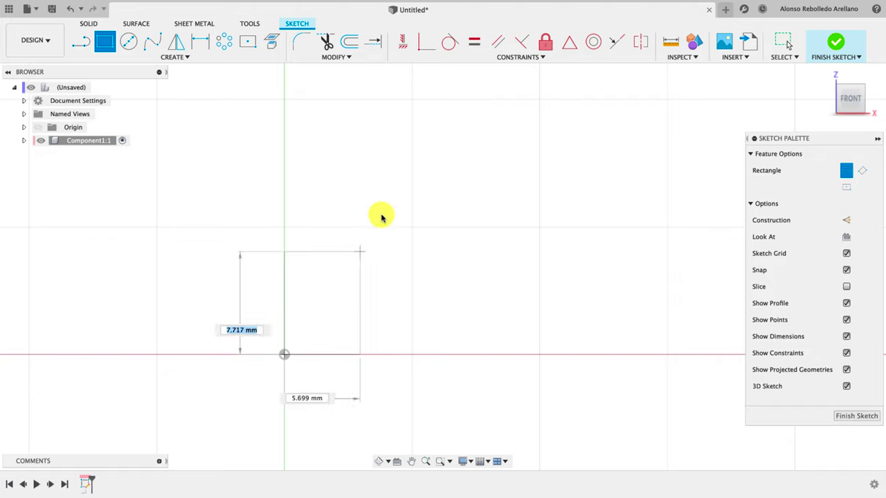
click(442, 108)
Dimension the rectangle 100 mm tall and 80 mm wide, then extrude its profile
key(d)
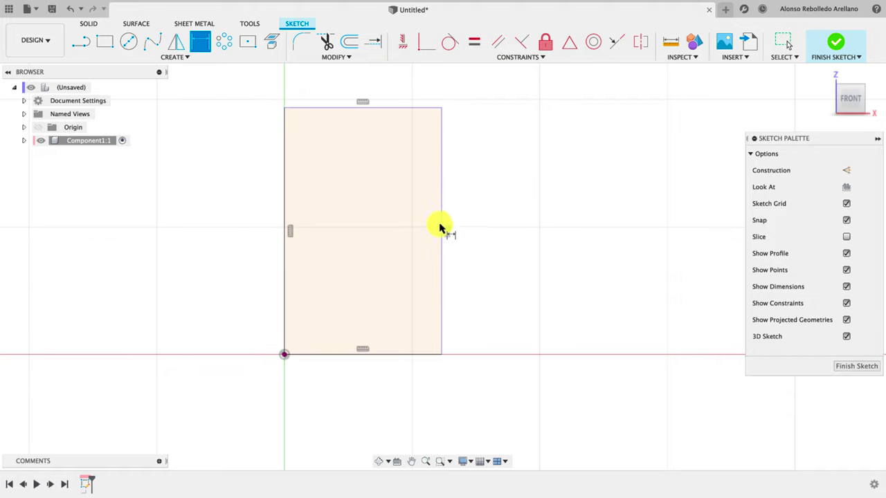
click(440, 206)
click(505, 220)
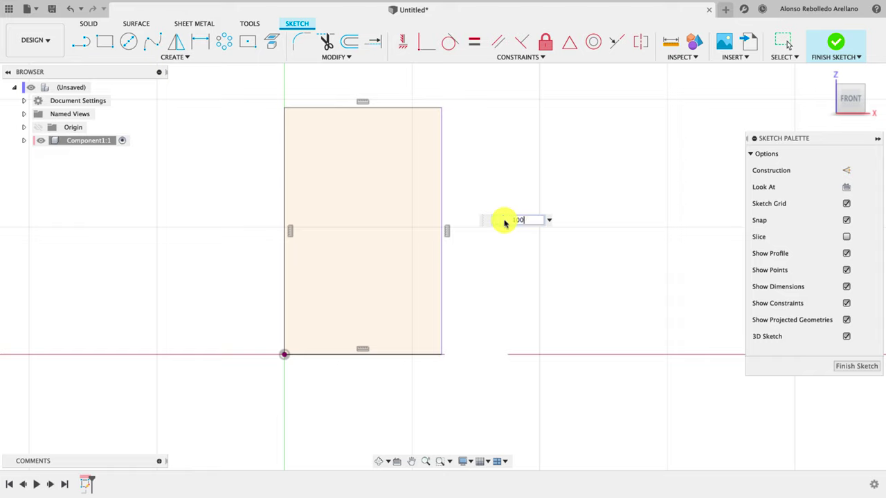
key(Return)
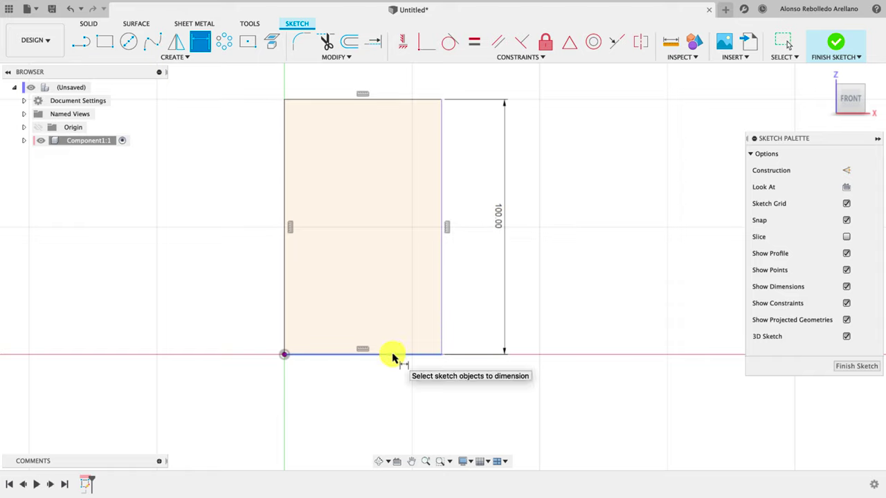
click(391, 356)
click(375, 405)
text(80)
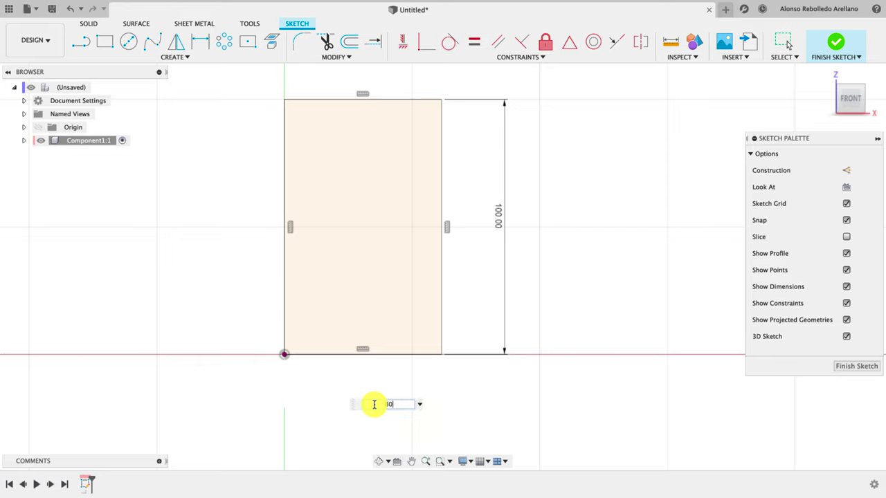
key(Return)
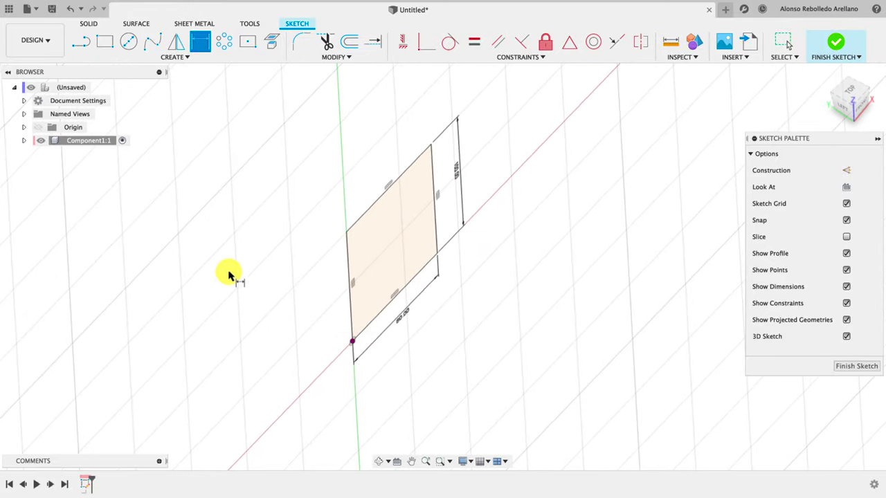
key(e)
click(363, 286)
Extrude the rectangle profile 8 mm into a solid panel
click(398, 249)
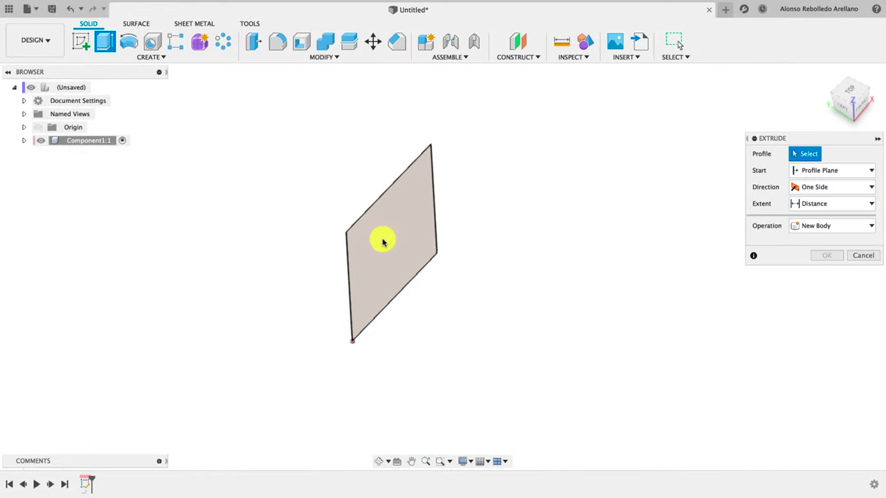
click(381, 239)
drag(371, 230, 369, 231)
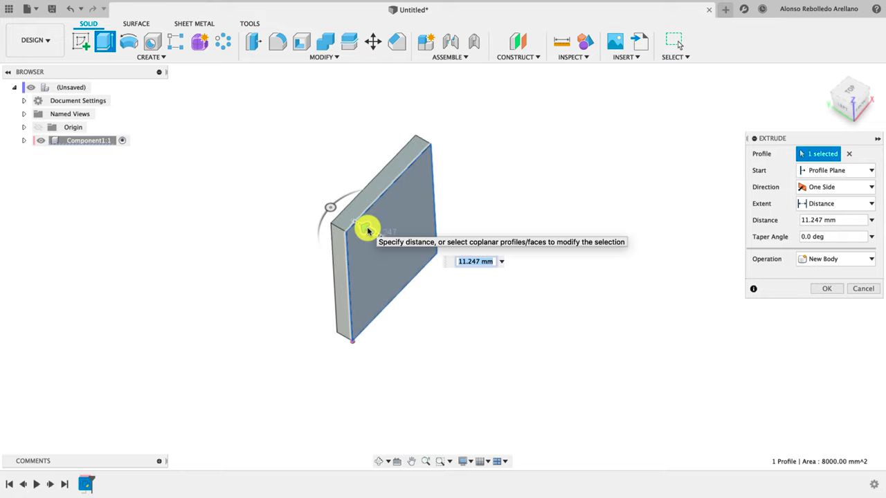
text(8)
key(Return)
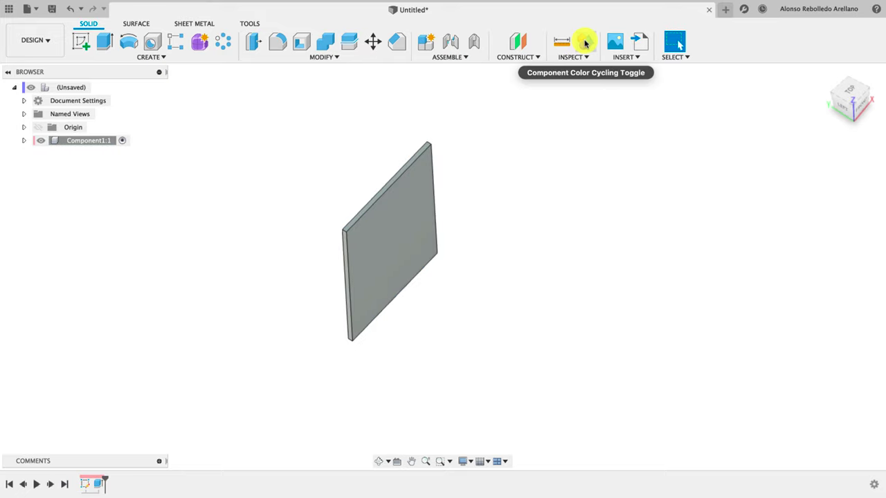
Turn on component colours, set the camera to Perspective with Ortho Faces, and start a sketch
click(585, 43)
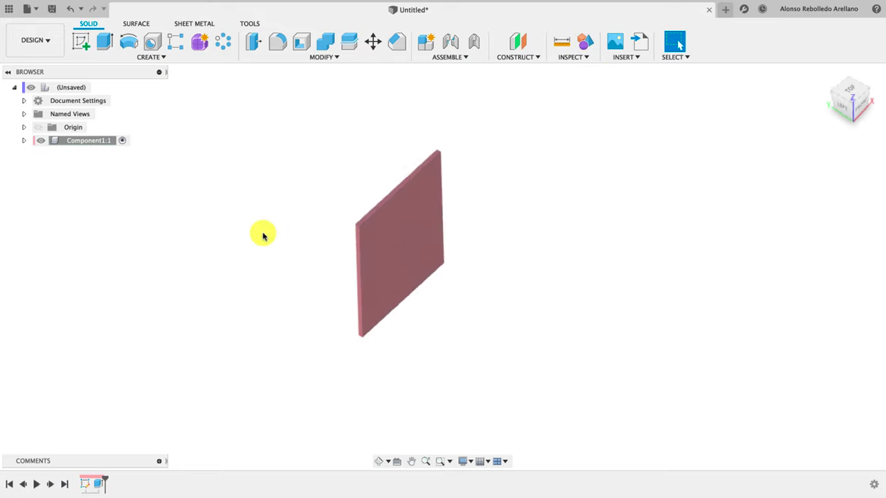
key(F6)
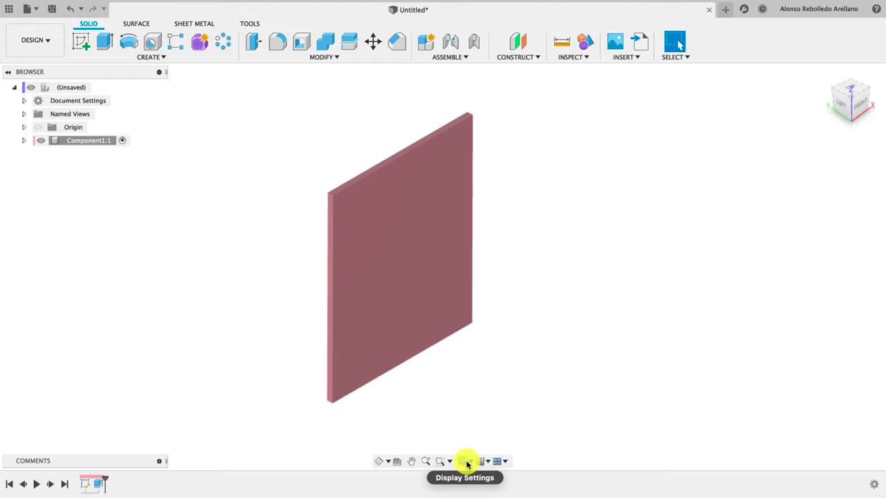
click(467, 463)
mouse_move(481, 424)
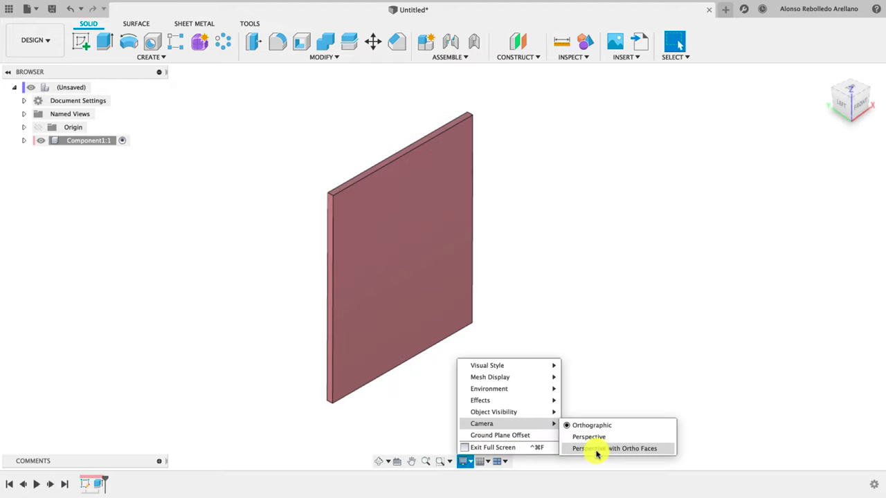
click(596, 449)
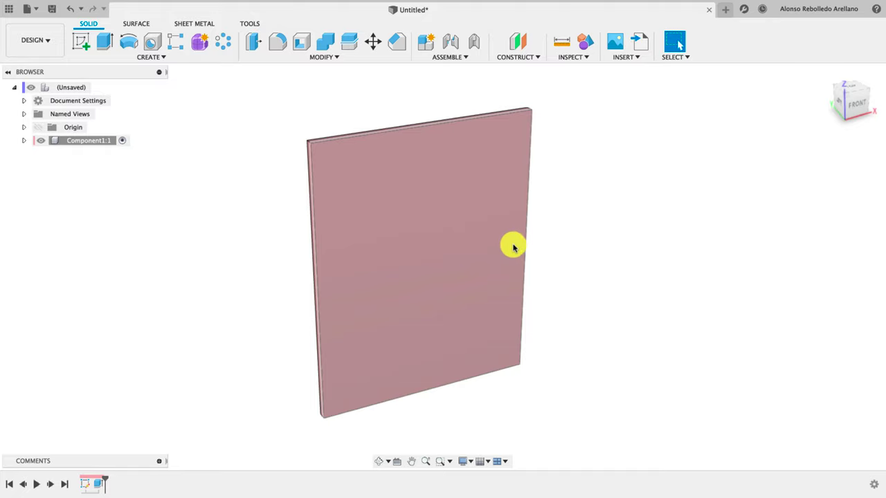
click(80, 40)
On the panel face, draw a tall narrow rectangle crossing the bottom edge
click(469, 233)
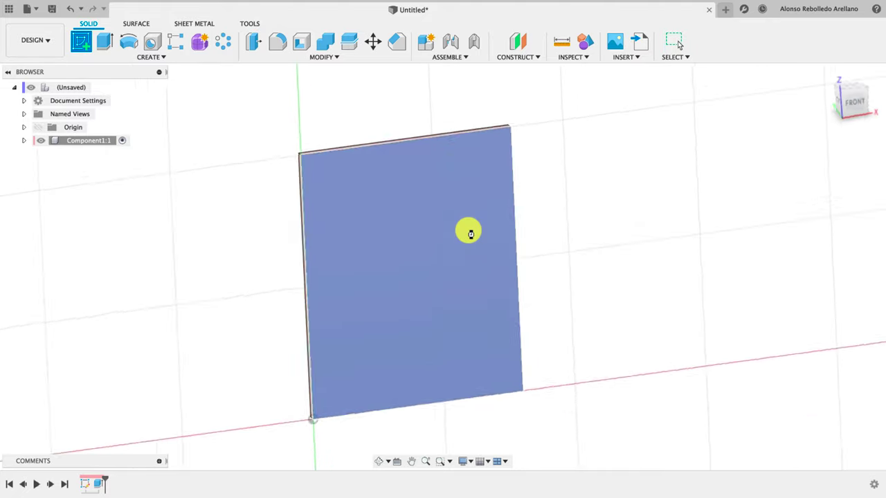
click(105, 42)
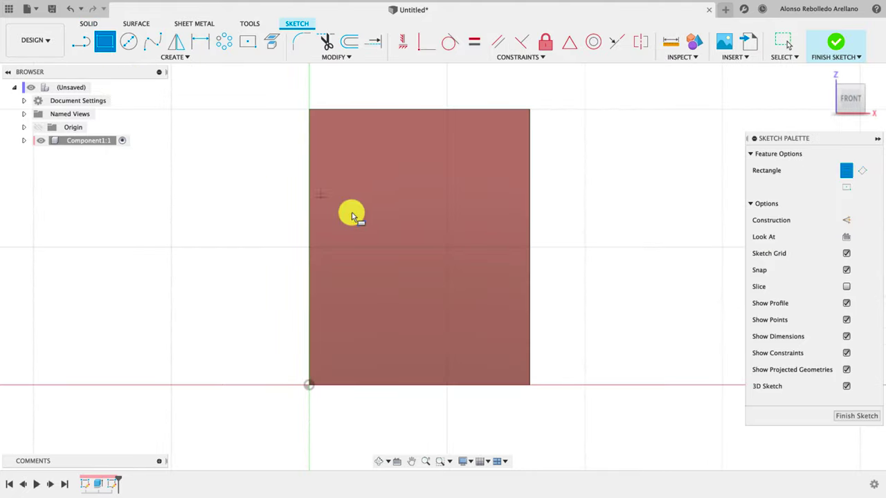
click(337, 192)
click(352, 411)
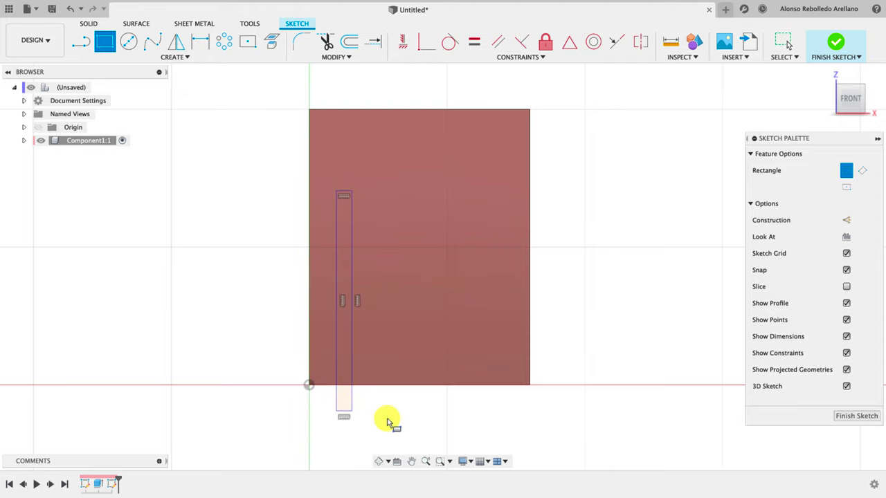
Dimension the slot 3 mm wide and 5 mm from the panel's left edge
key(d)
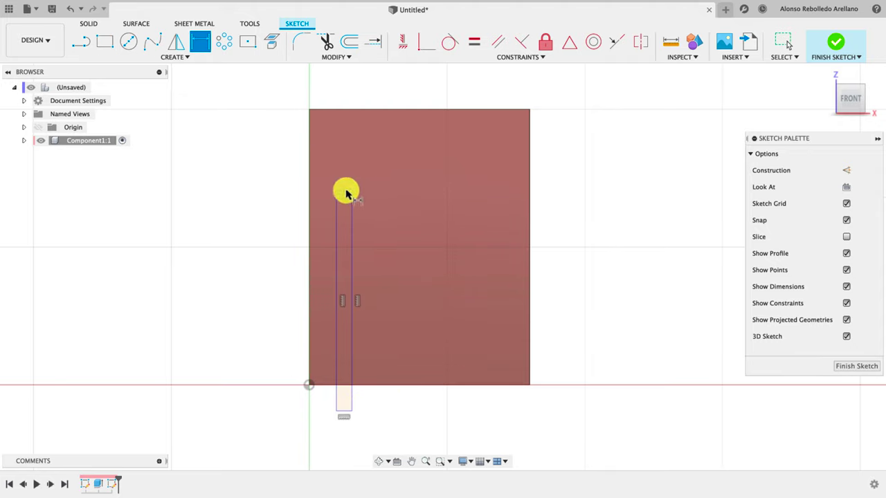
click(346, 194)
click(346, 170)
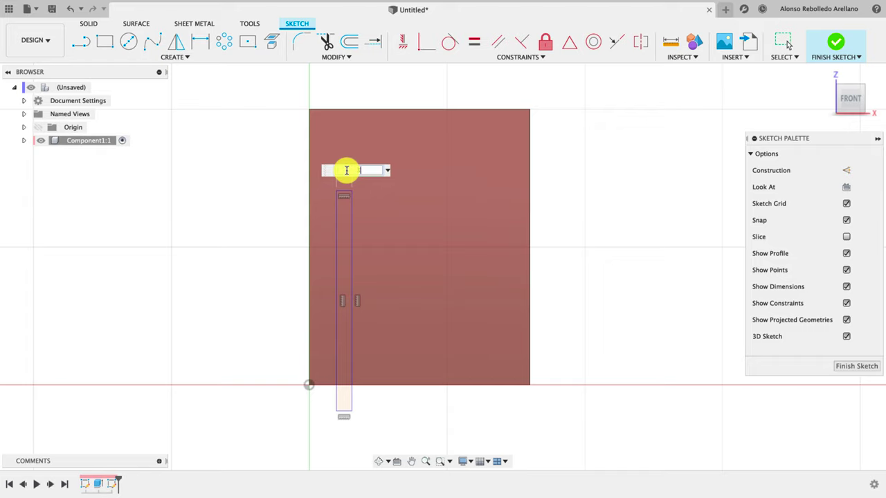
text(3)
key(Return)
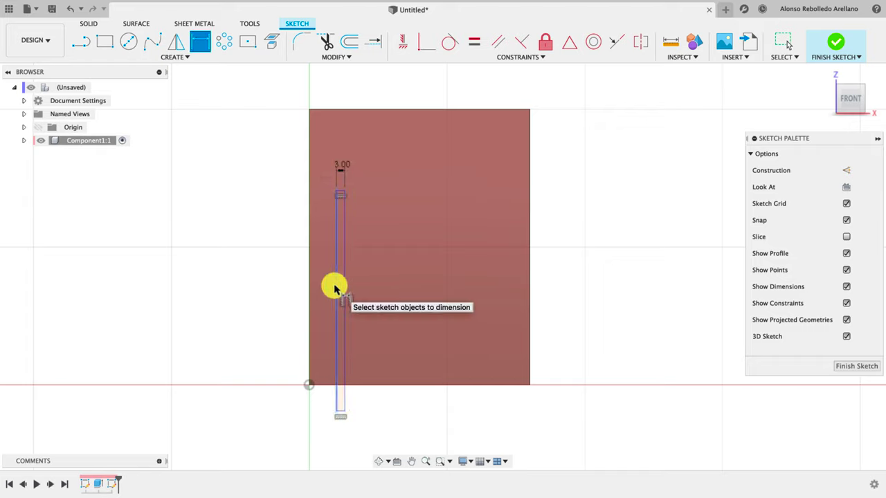
click(334, 288)
click(311, 291)
click(240, 307)
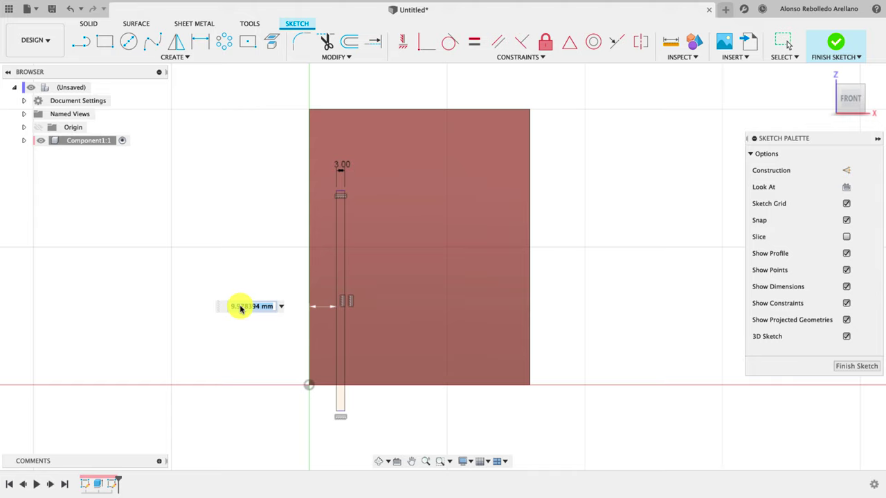
text(5)
key(Return)
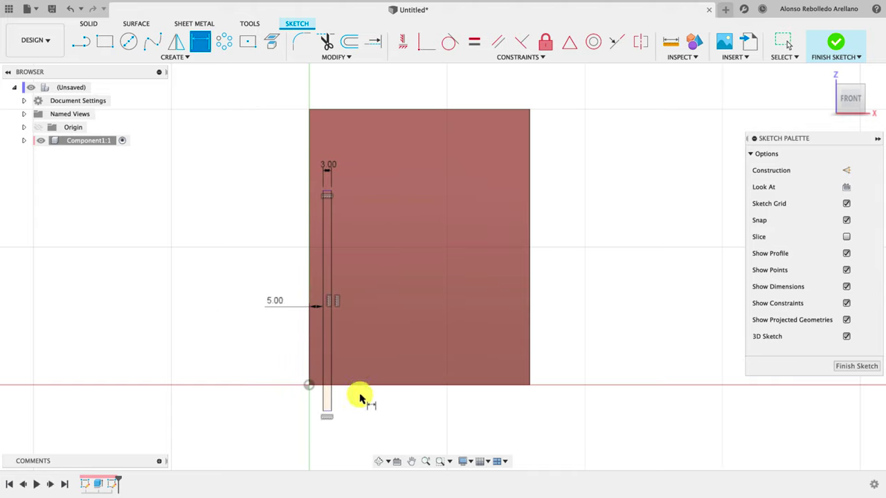
Trim the slot's end below the panel and dimension its length 50 mm
key(t)
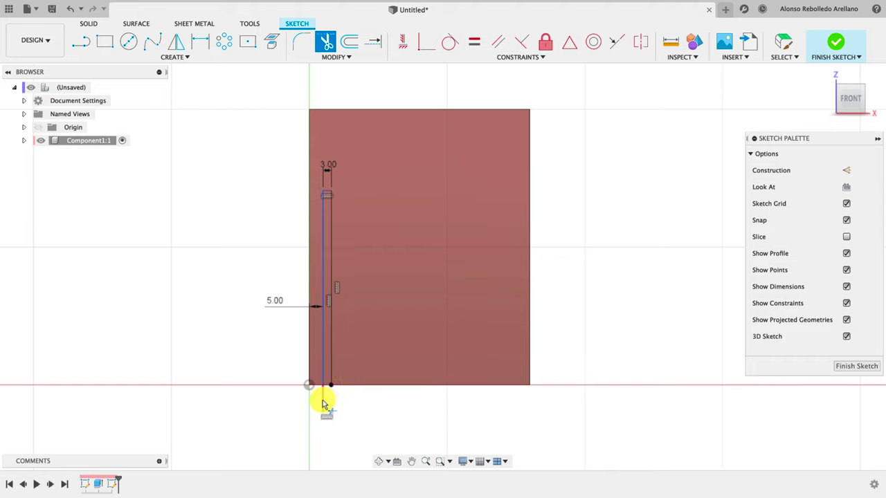
click(324, 404)
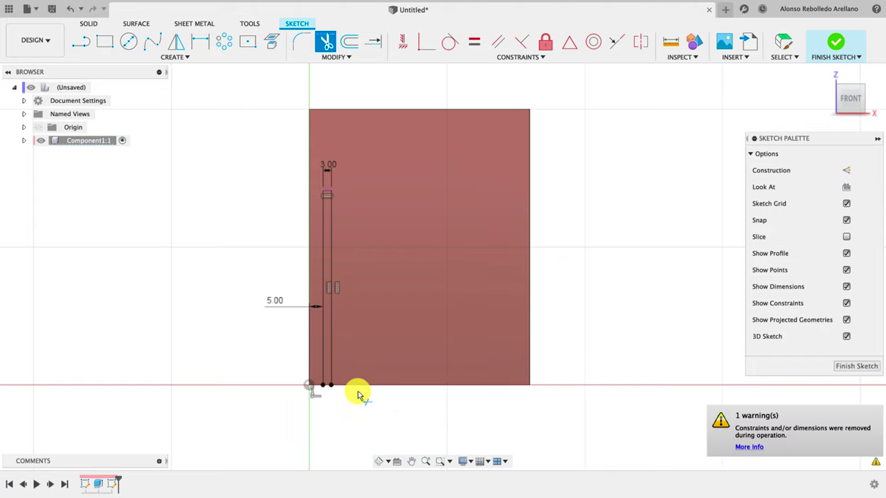
key(d)
click(338, 324)
click(365, 312)
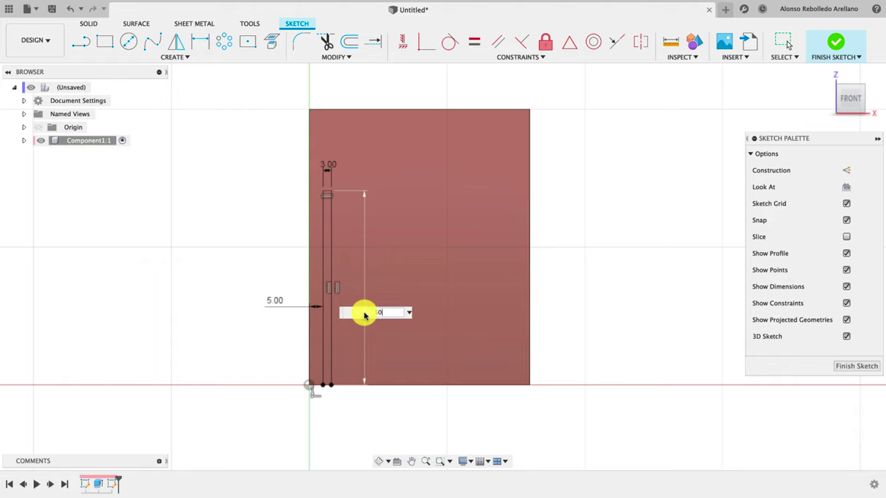
key(Return)
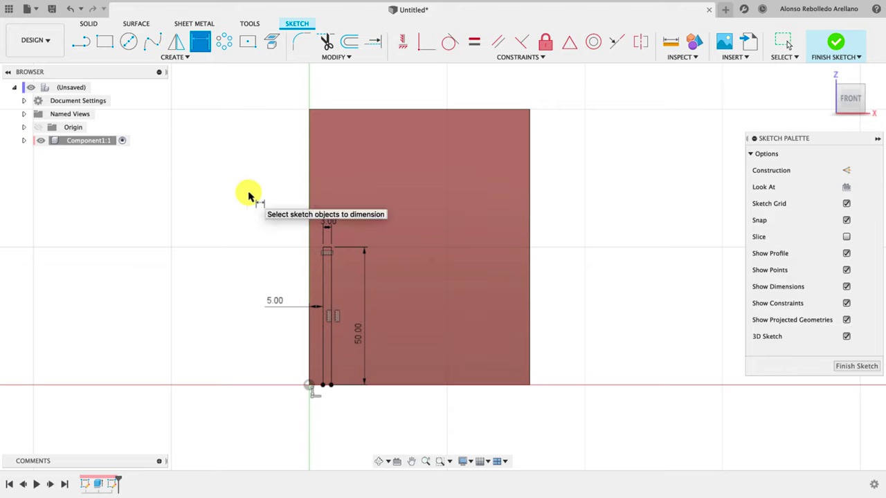
Draw a vertical construction centre line from the top edge midpoint
click(81, 41)
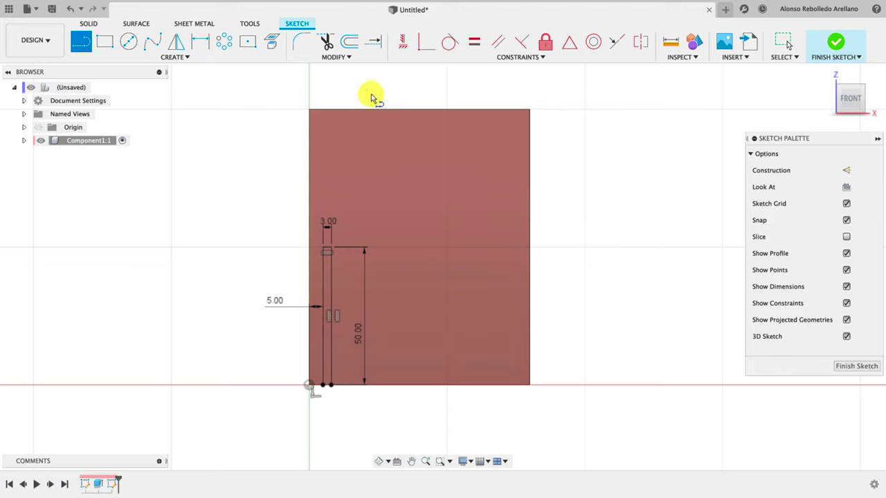
click(419, 109)
click(419, 239)
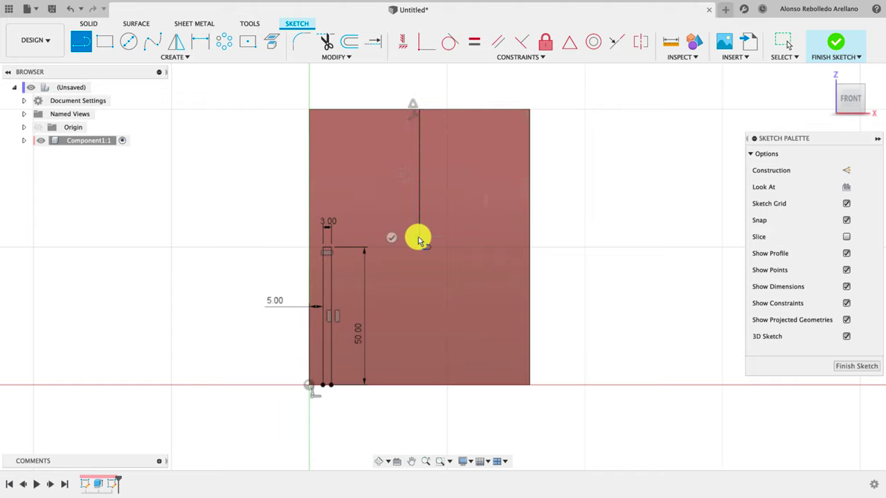
key(Escape)
click(419, 198)
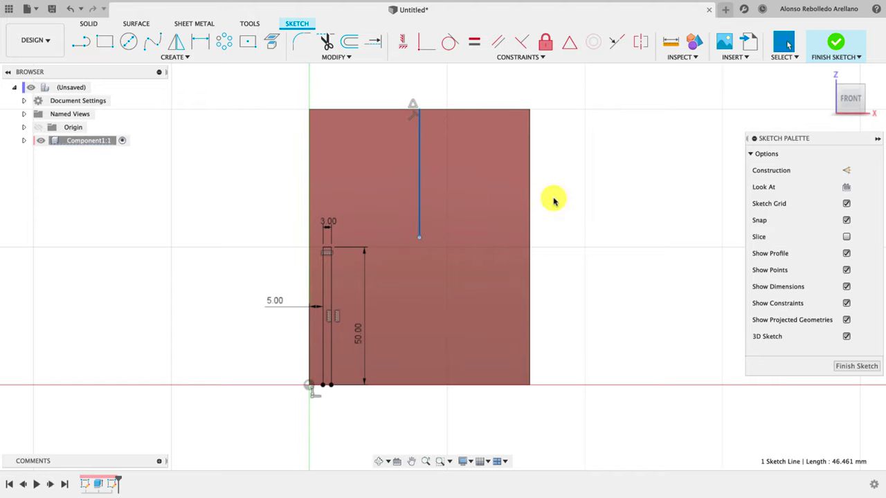
click(847, 173)
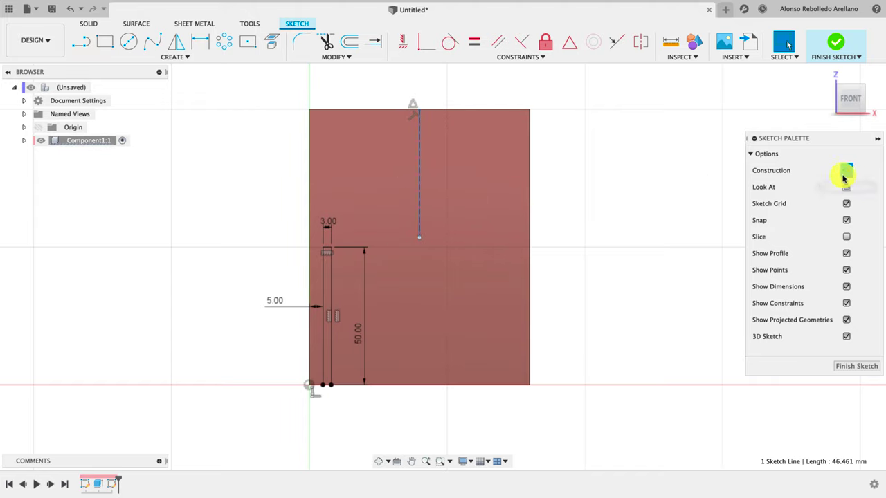
Mirror the slot's three lines across the centre line to create the right slot
click(179, 47)
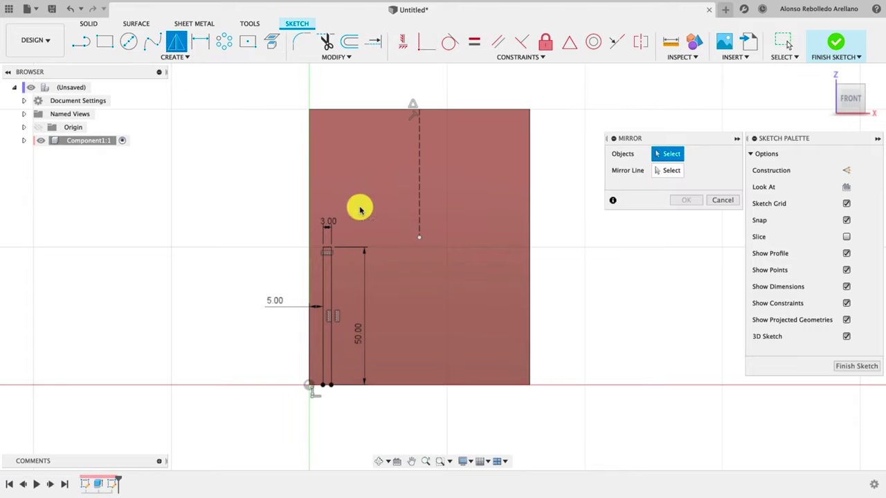
click(322, 286)
click(330, 284)
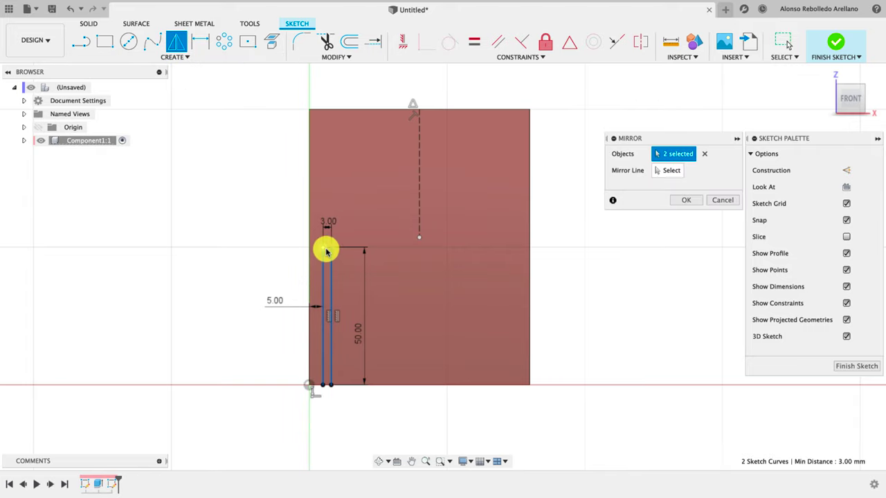
scroll(327, 249, up, 3)
click(326, 242)
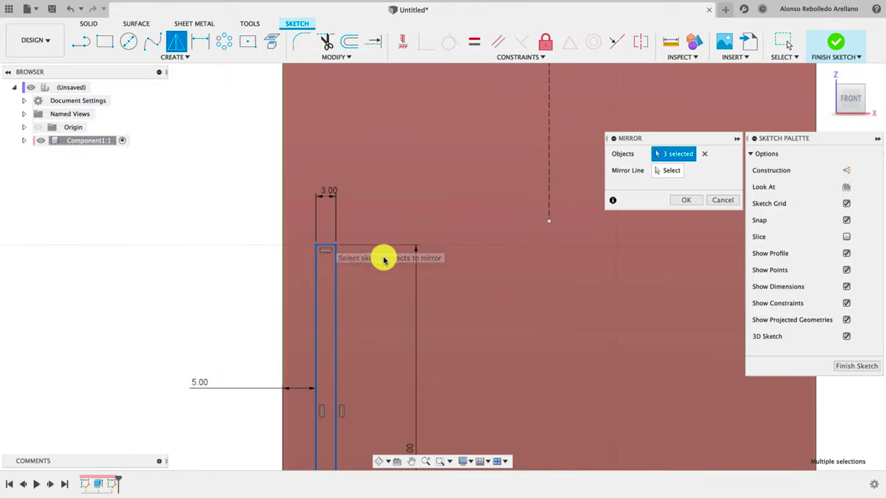
scroll(415, 258, up, 1)
scroll(426, 258, down, 2)
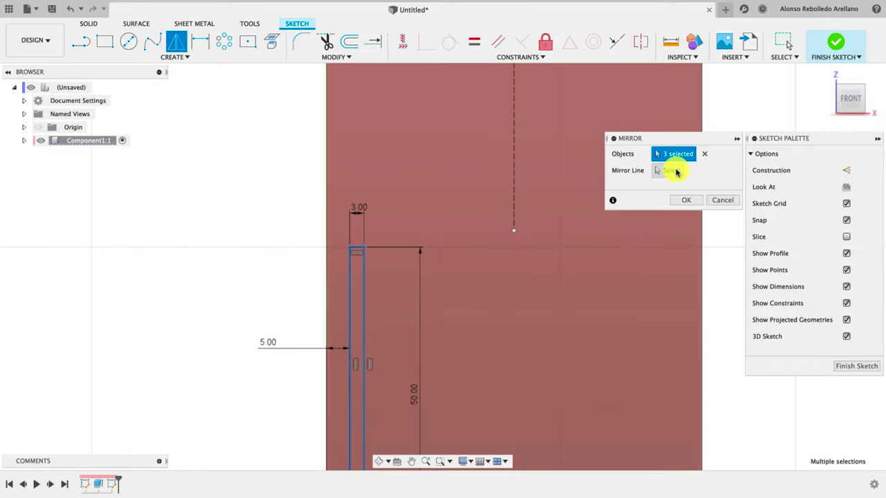
click(671, 171)
click(514, 208)
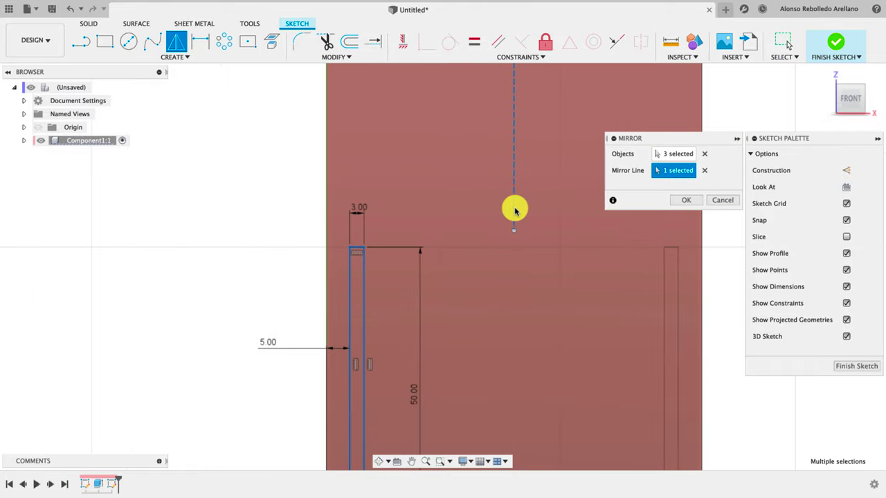
click(686, 200)
scroll(557, 204, up, 2)
scroll(556, 206, down, 3)
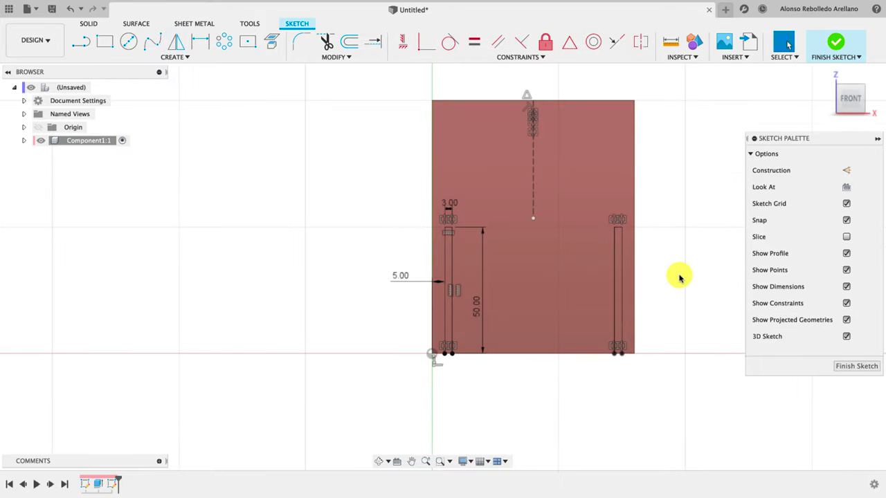
shift+middle_drag(678, 277, 678, 276)
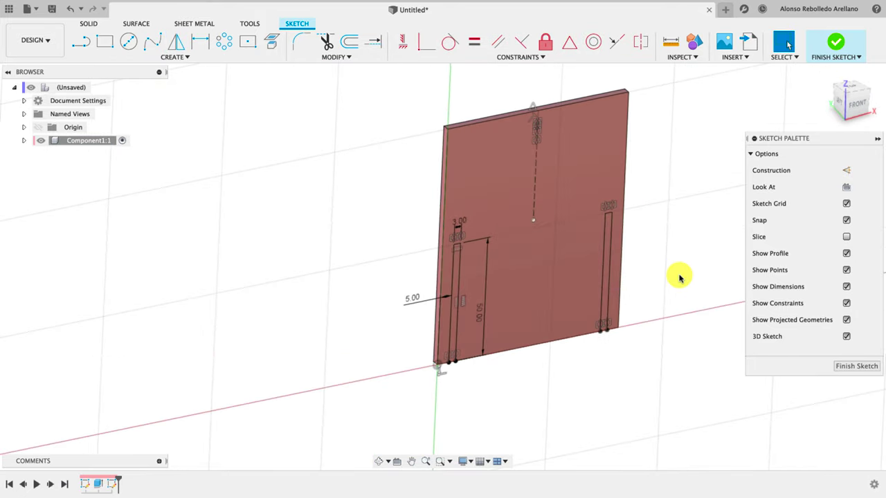
Extrude both slot profiles as a cut through the panel thickness
key(e)
click(604, 318)
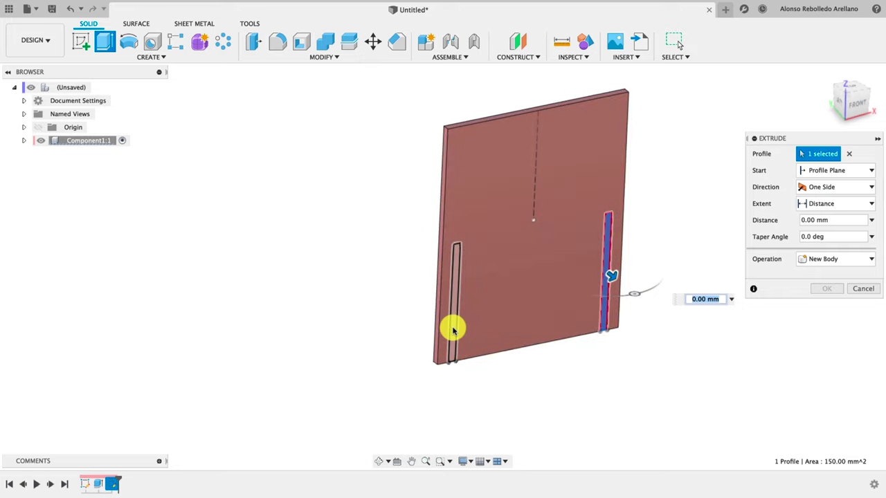
click(454, 329)
drag(461, 309, 393, 256)
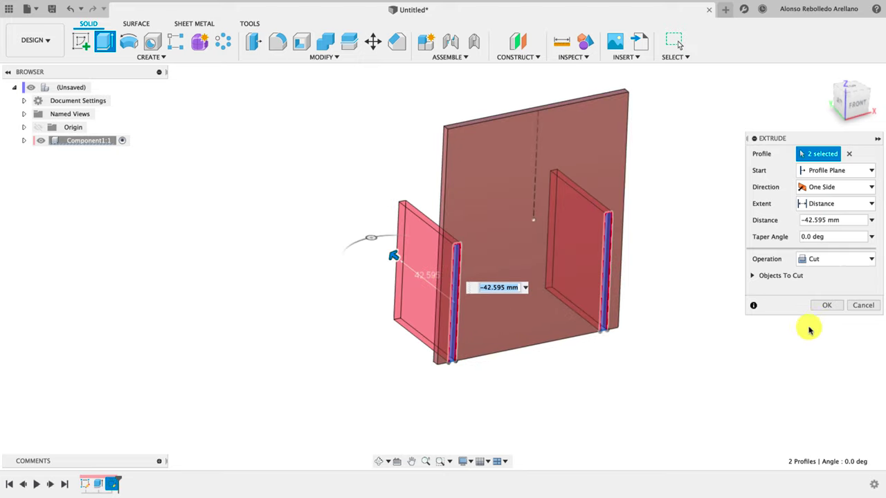
click(828, 305)
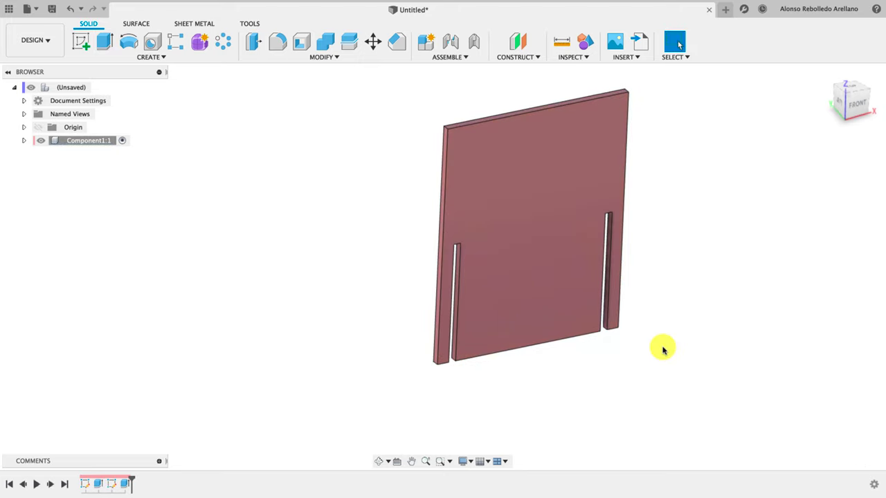
shift+middle_drag(662, 348, 654, 348)
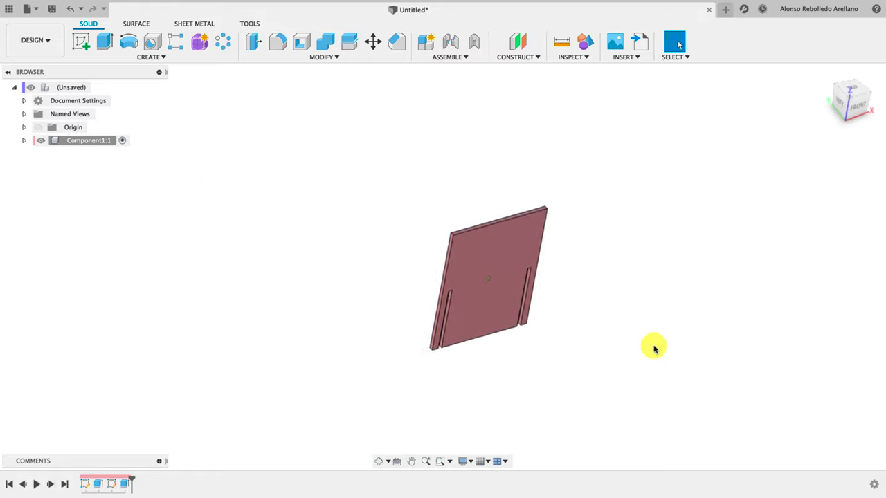
Rename the panel component to LATERAL
double_click(103, 141)
text(LATERAL)
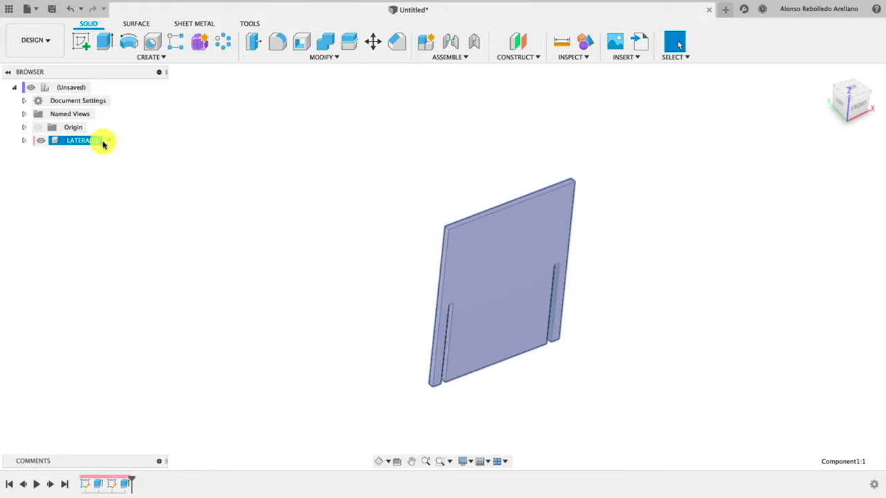
key(Return)
click(164, 198)
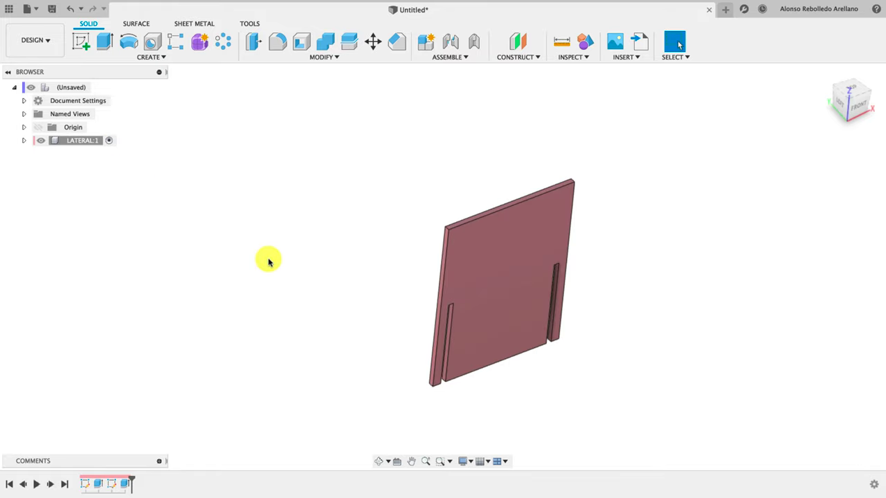
Copy the LATERAL:1 component
click(85, 142)
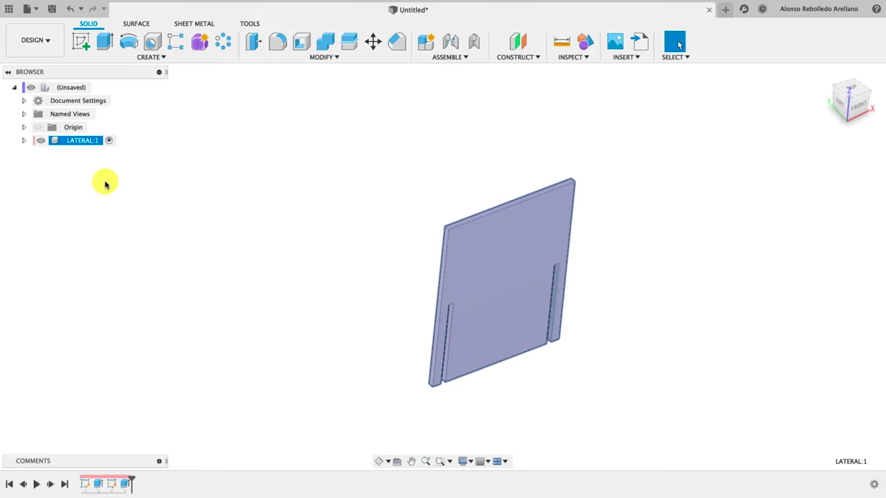
right_click(79, 142)
click(100, 317)
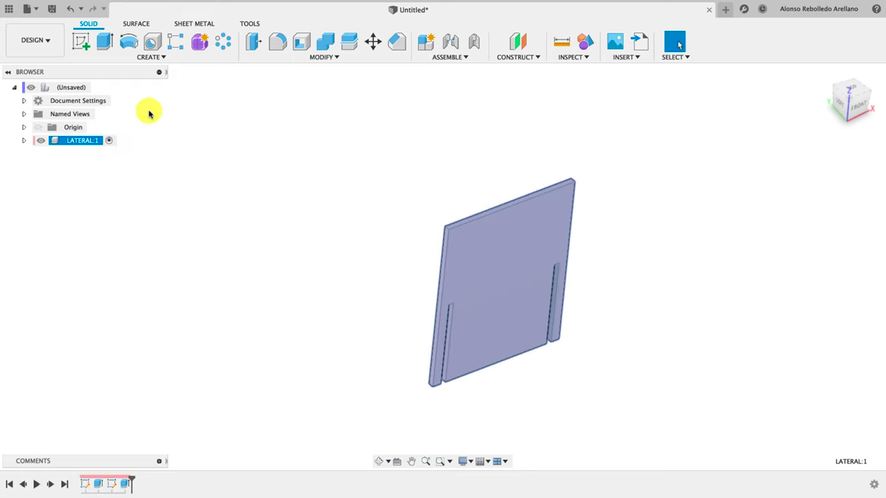
Paste a second side panel into the root and move it about 81 mm along Y
right_click(81, 91)
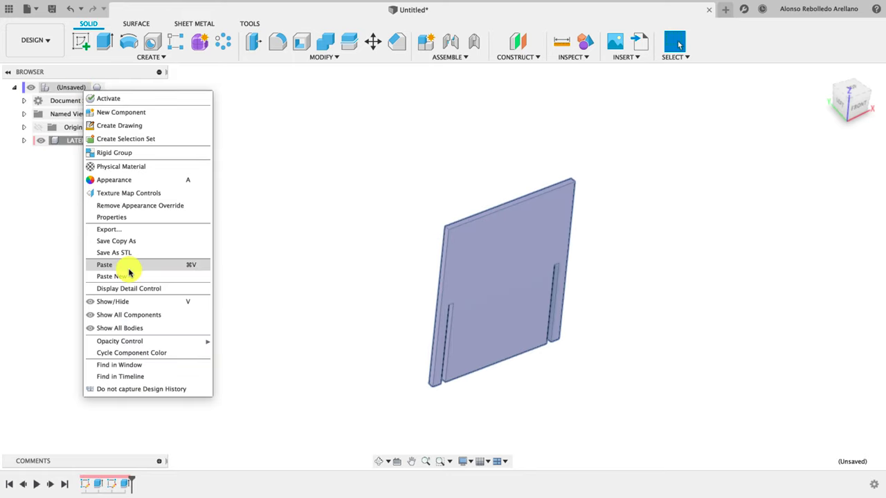
click(130, 267)
drag(466, 256, 377, 186)
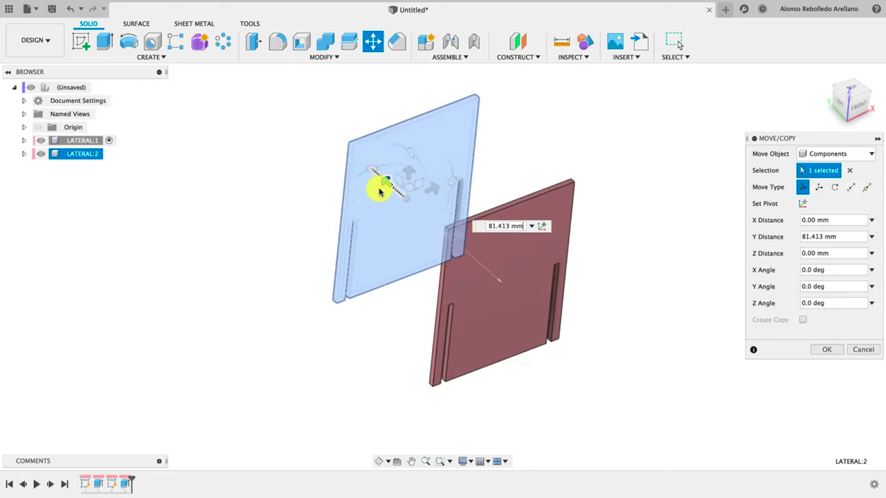
click(832, 349)
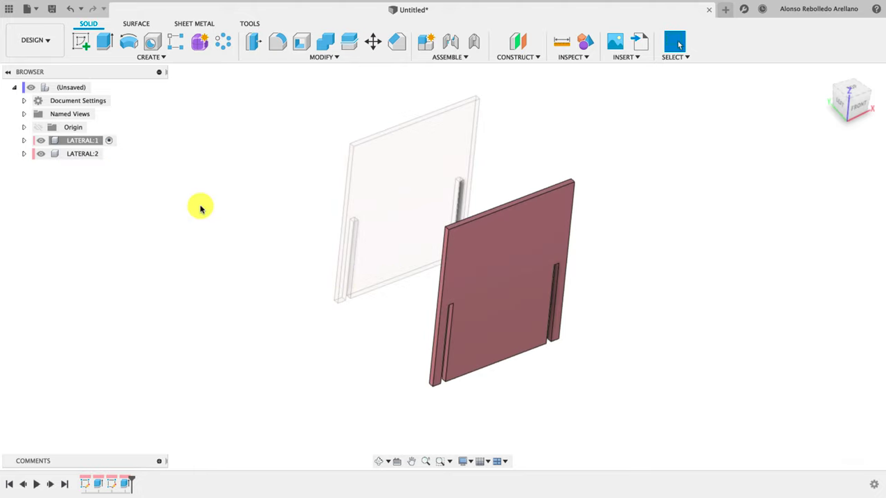
Ground LATERAL:1 and drag LATERAL:2 farther toward the upper left
click(96, 87)
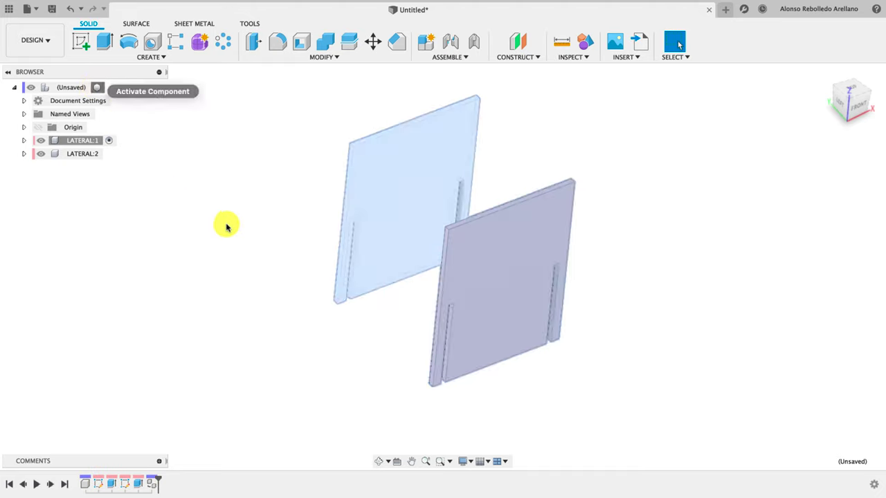
click(228, 263)
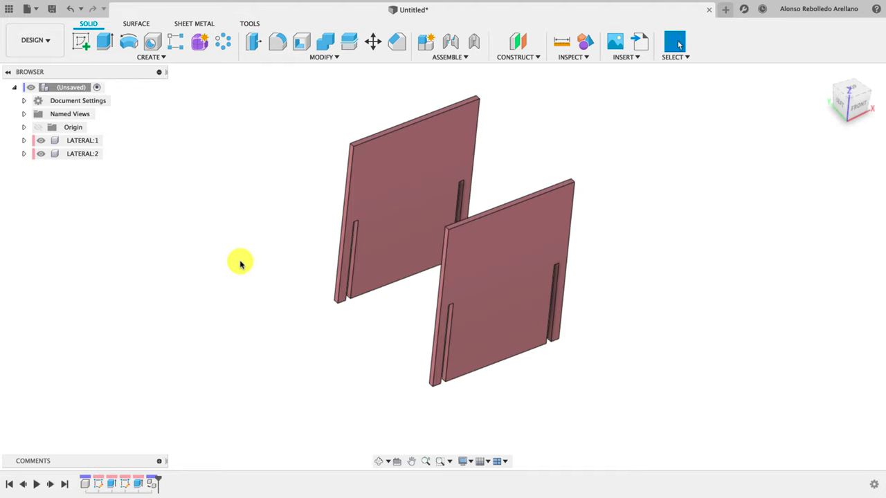
click(78, 140)
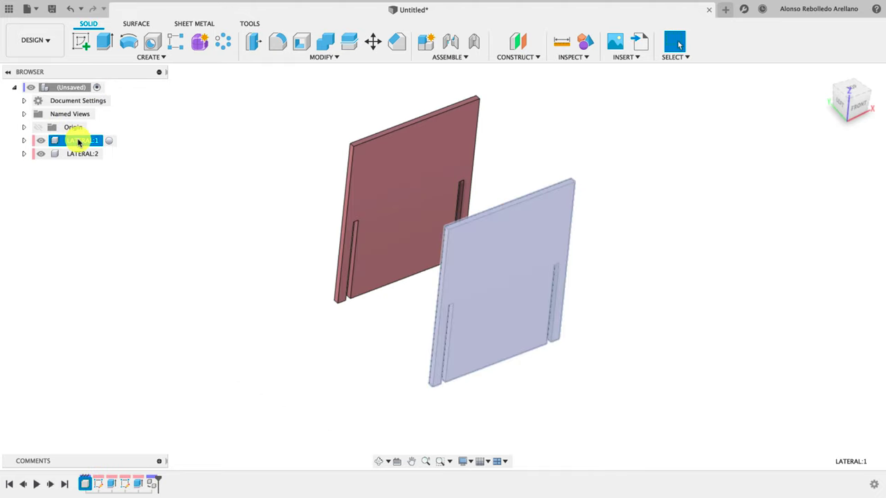
right_click(79, 141)
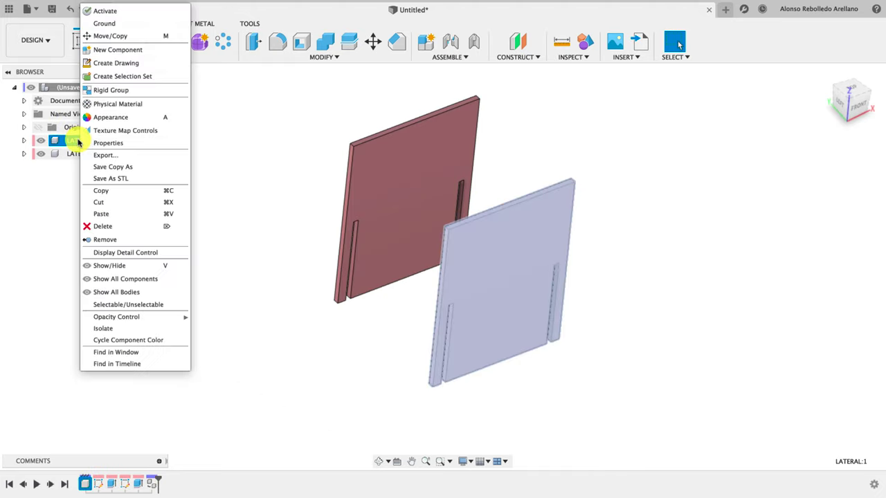
click(126, 26)
click(277, 249)
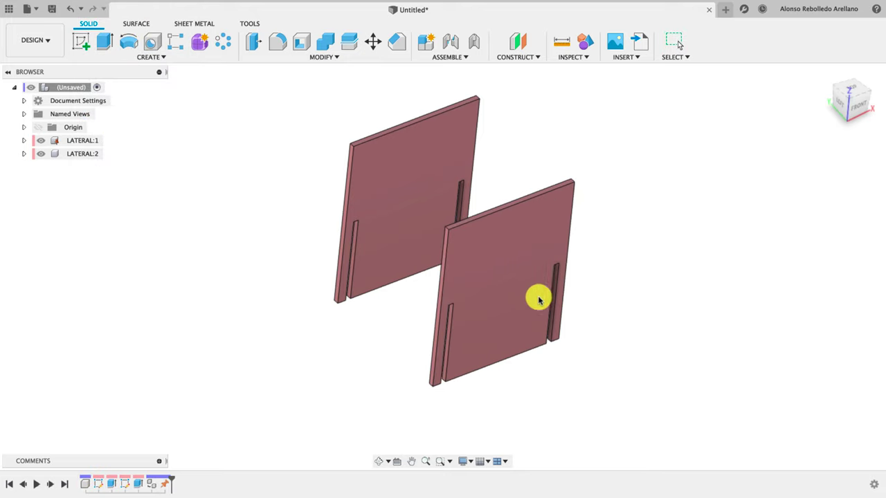
drag(464, 162, 457, 261)
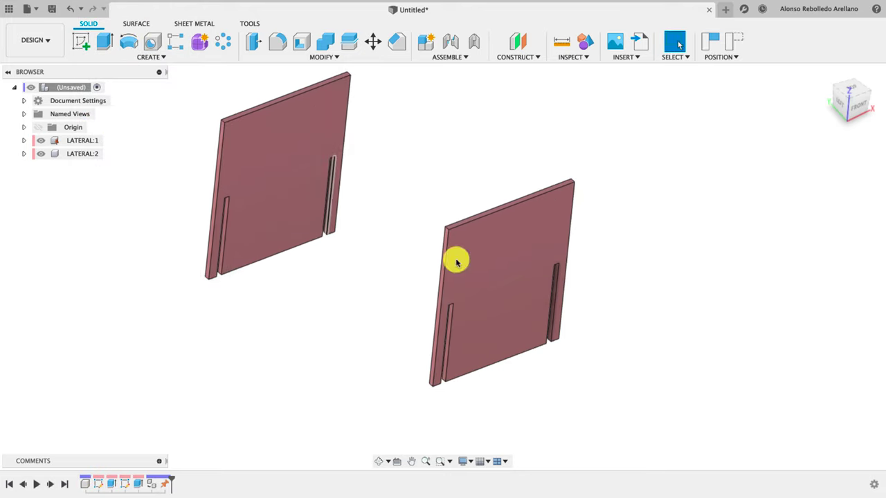
shift+middle_drag(753, 378, 118, 119)
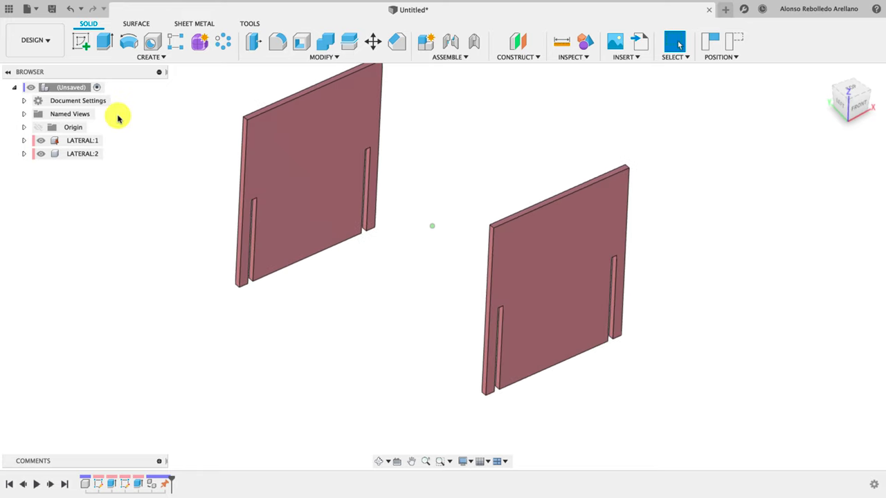
Add new component FRONTAL:1 and sketch on the side panel's narrow upright face, capturing positions
right_click(79, 89)
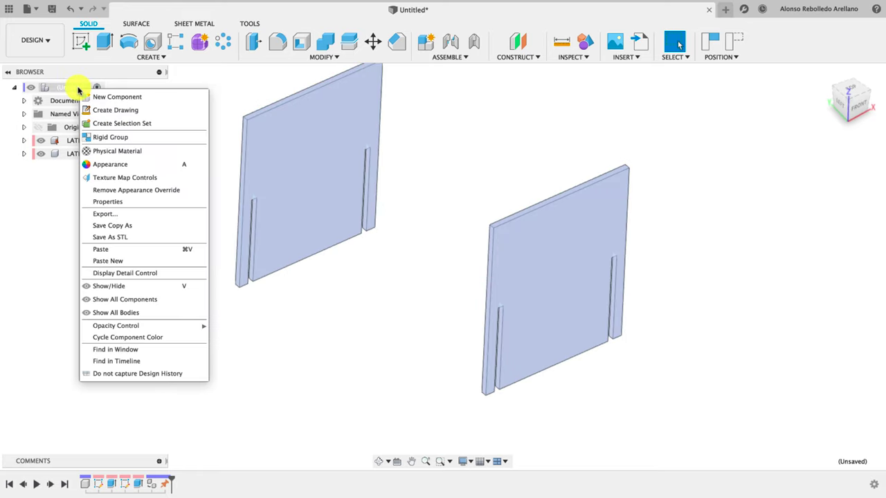
click(112, 99)
text(FRONTAL:1)
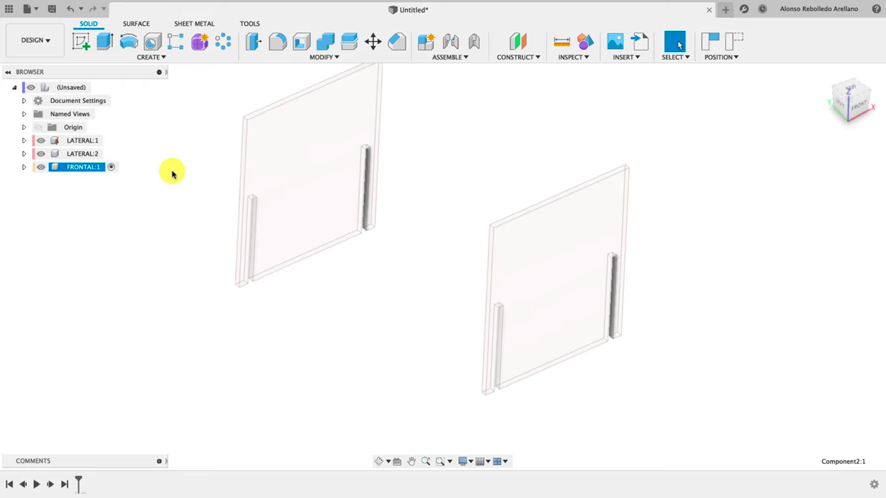
click(80, 41)
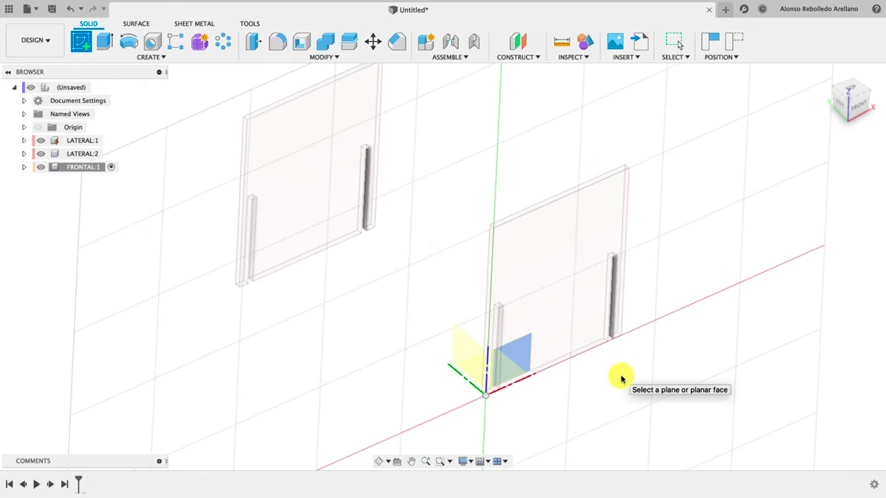
scroll(621, 378, up, 3)
scroll(618, 376, up, 3)
scroll(620, 374, down, 2)
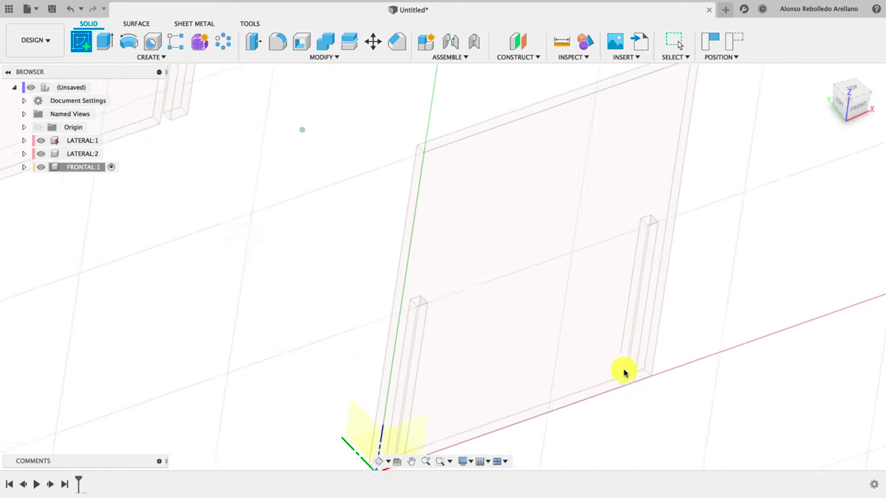
click(607, 334)
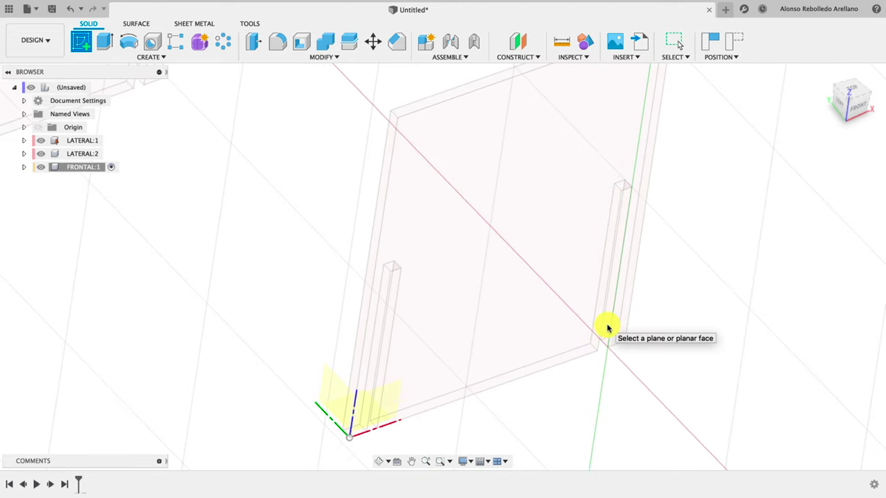
click(608, 328)
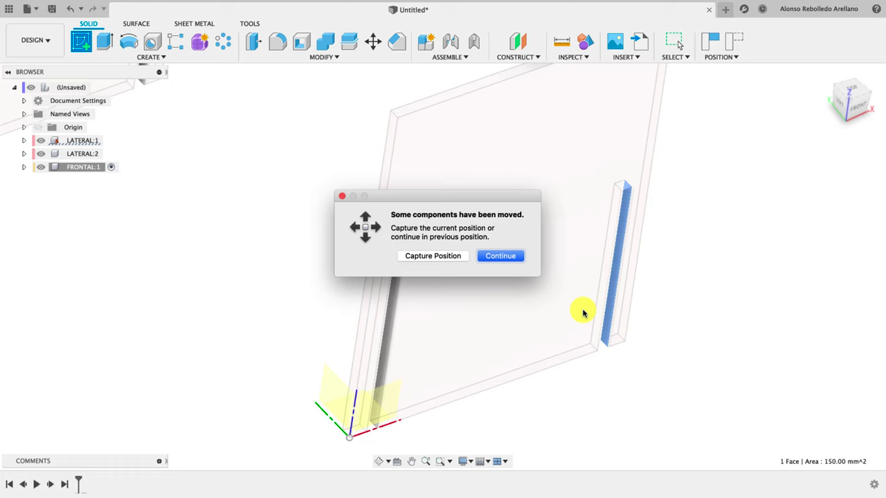
click(445, 258)
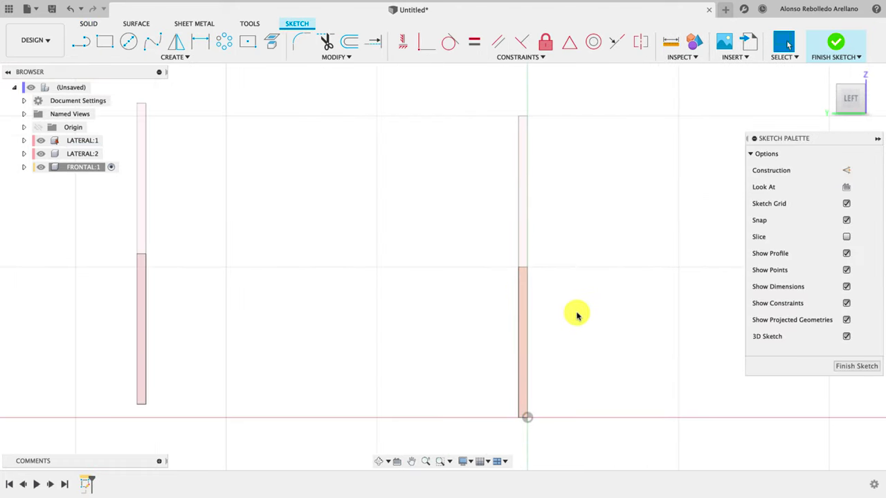
Turn on Slice and draw a 5 mm line from the panel's top corner
click(846, 236)
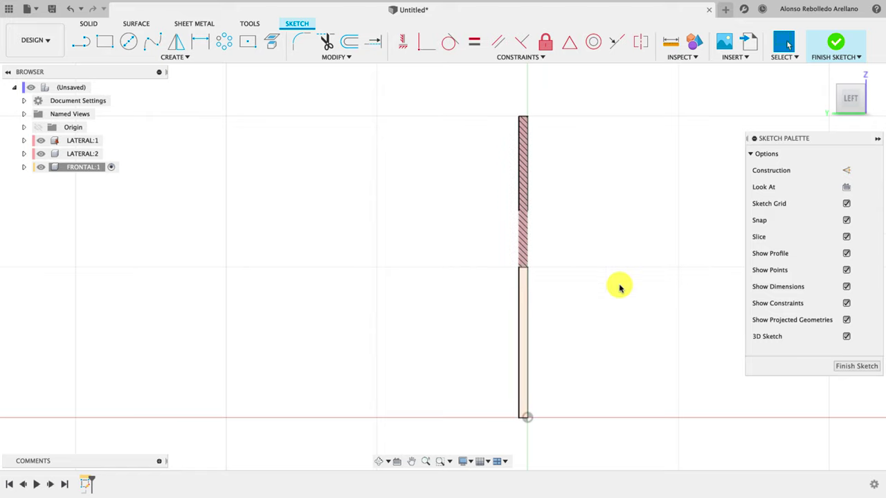
click(105, 42)
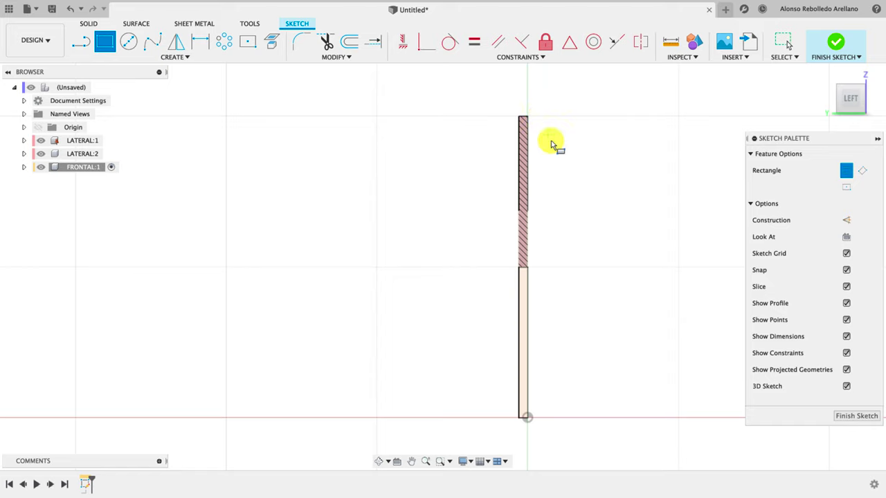
key(Escape)
click(528, 121)
text(5)
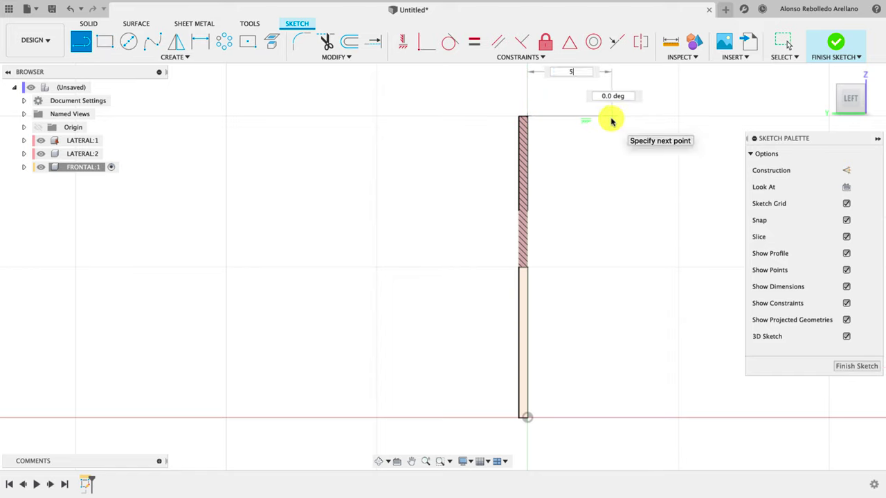
key(Return)
key(Escape)
Draw the 100 mm right side, 80 mm bottom, left side and top to close the rectangle
key(l)
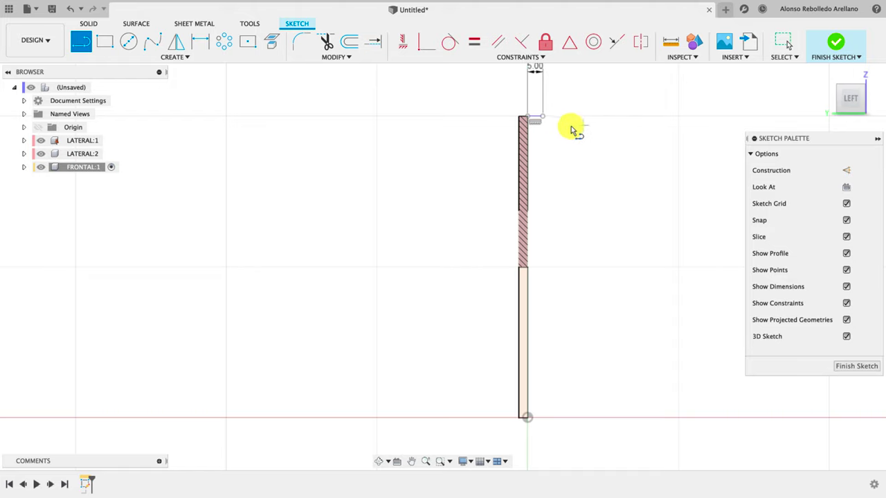
click(542, 117)
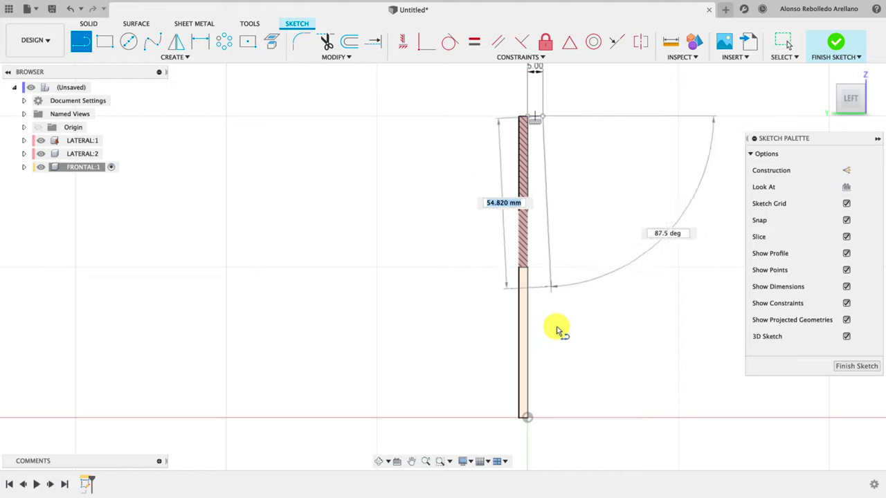
click(541, 418)
drag(544, 418, 361, 420)
text(80)
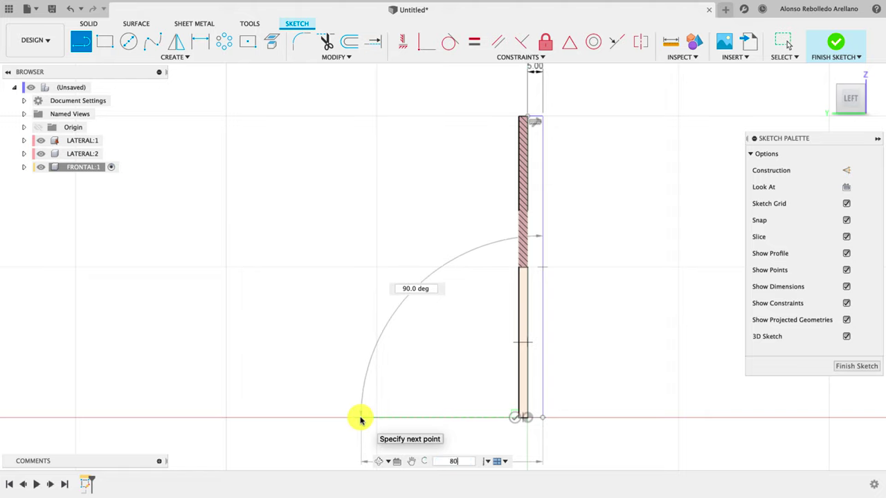
key(Return)
key(Escape)
key(l)
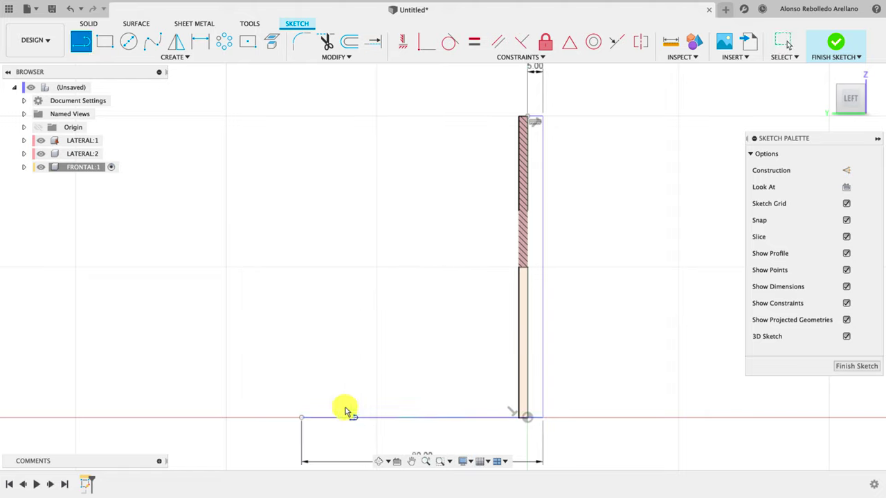
click(301, 417)
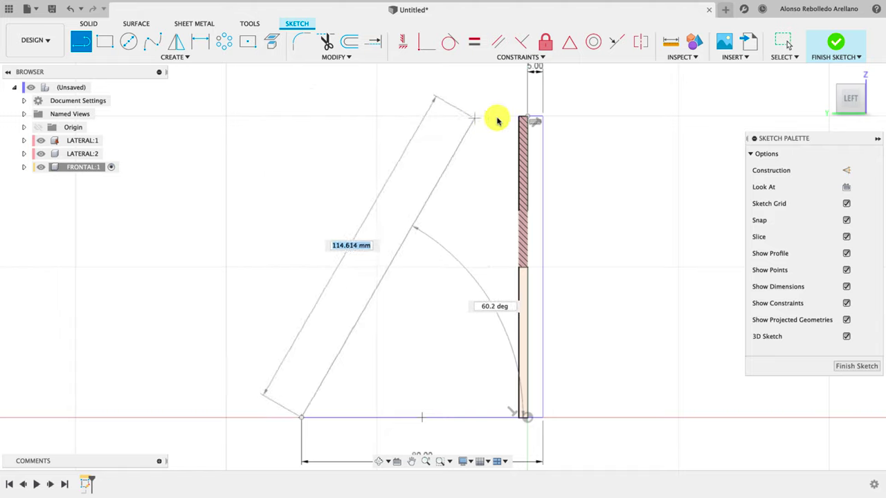
click(305, 118)
key(Escape)
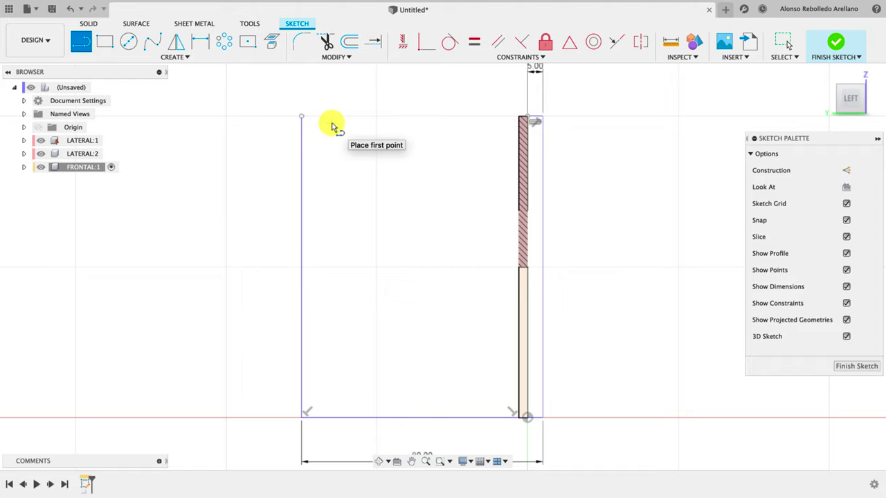
click(302, 117)
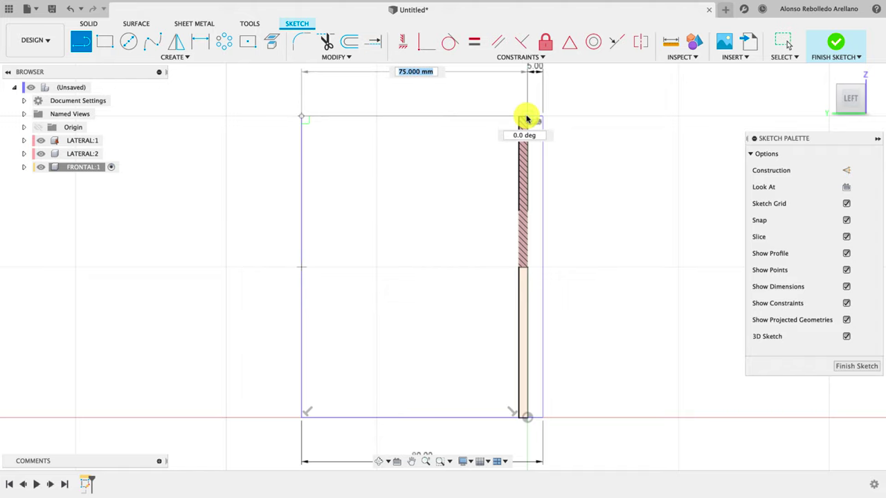
click(526, 119)
Turn off Slice and orbit around the new rectangle sketch
scroll(588, 301, down, 1)
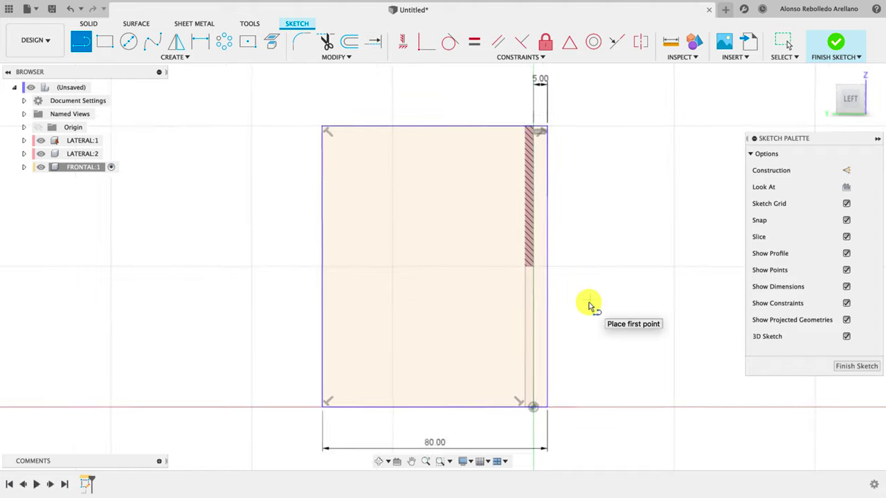
shift+middle_drag(588, 304, 721, 201)
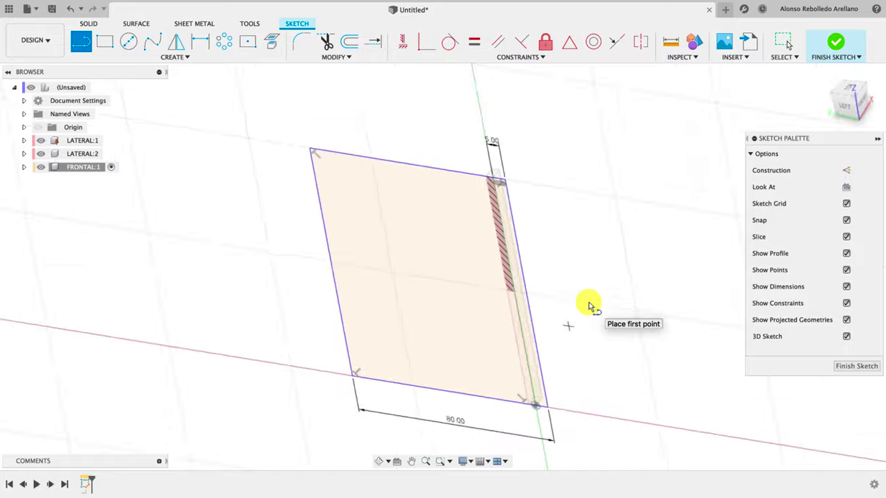
click(846, 237)
mouse_move(544, 263)
shift+middle_down()
mouse_move(577, 277)
mouse_move(597, 371)
mouse_move(586, 353)
mouse_move(649, 351)
shift+middle_up()
scroll(649, 350, up, 2)
scroll(649, 350, up, 1)
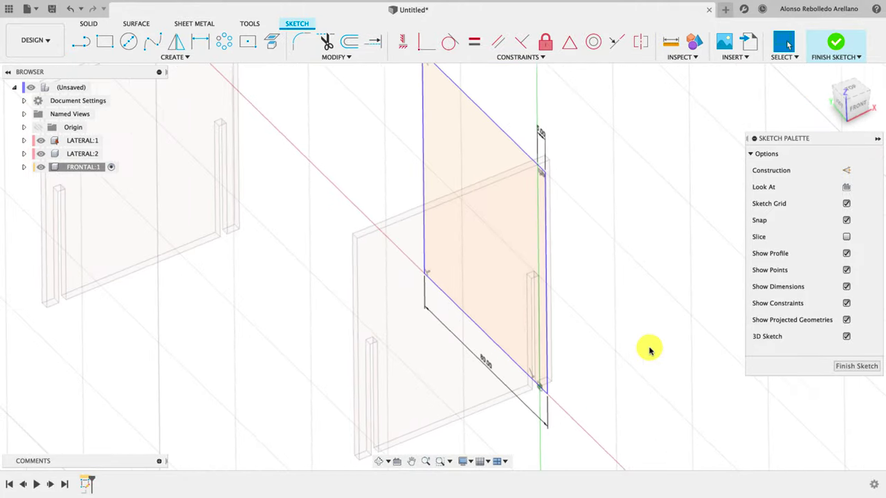
Extrude both FRONTAL rectangle profiles 3 mm into a solid plate, then reactivate the top-level design
key(e)
click(493, 166)
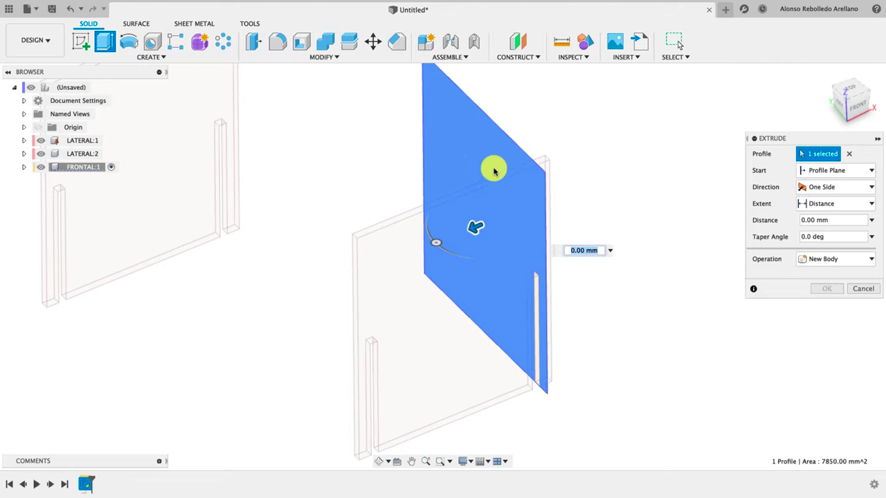
click(537, 322)
drag(524, 330, 522, 337)
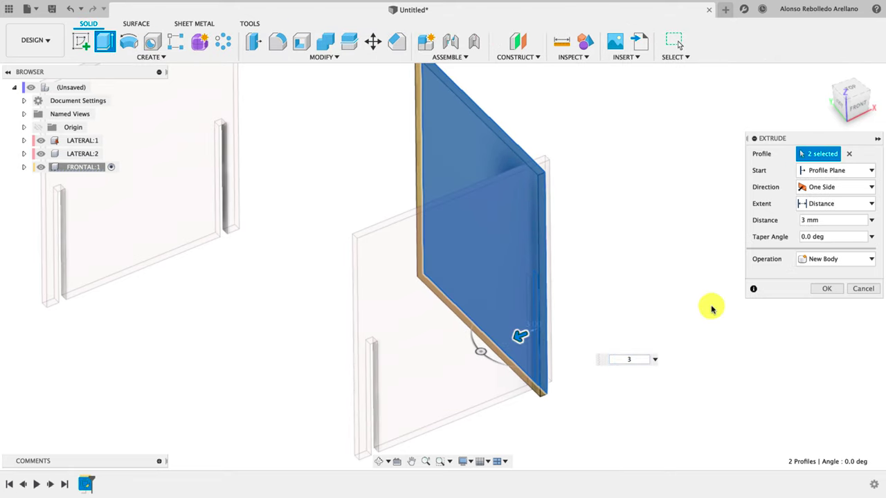
click(826, 289)
scroll(616, 316, down, 3)
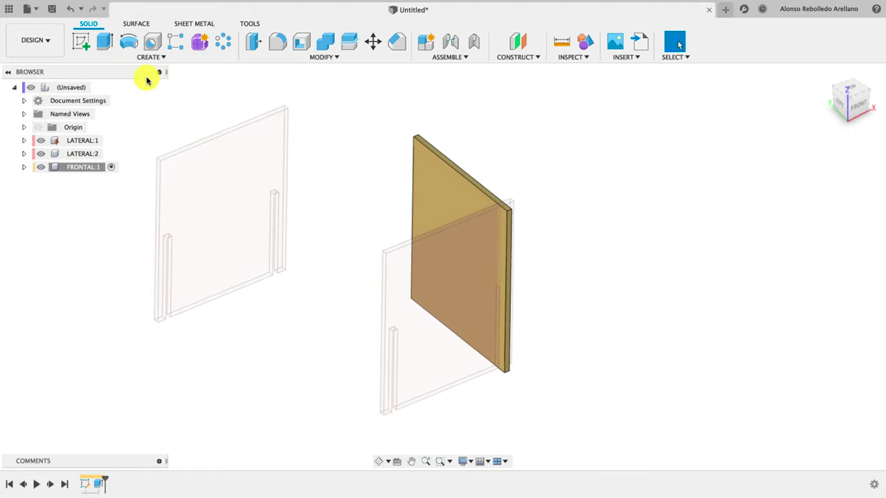
click(96, 88)
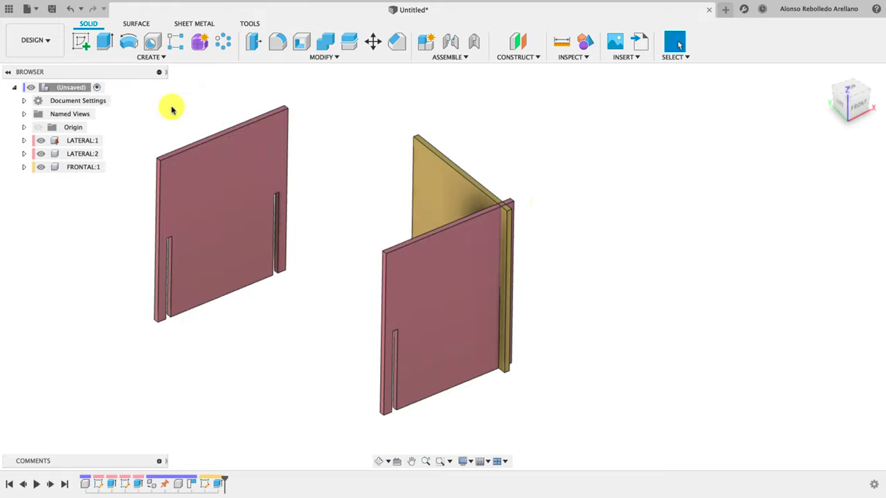
Frame all the panels, pull FRONTAL aside to inspect the slots, then revert its position
shift+middle_drag(601, 313, 601, 313)
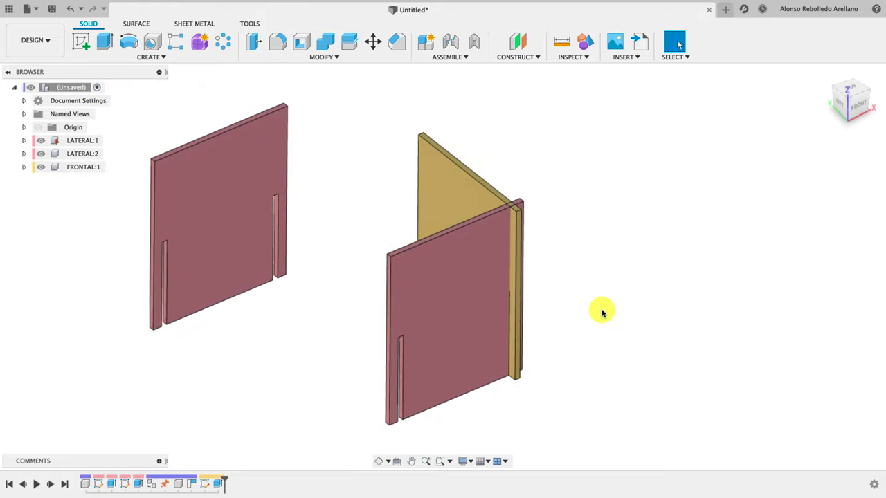
scroll(599, 311, up, 1)
scroll(600, 284, up, 2)
scroll(585, 249, up, 3)
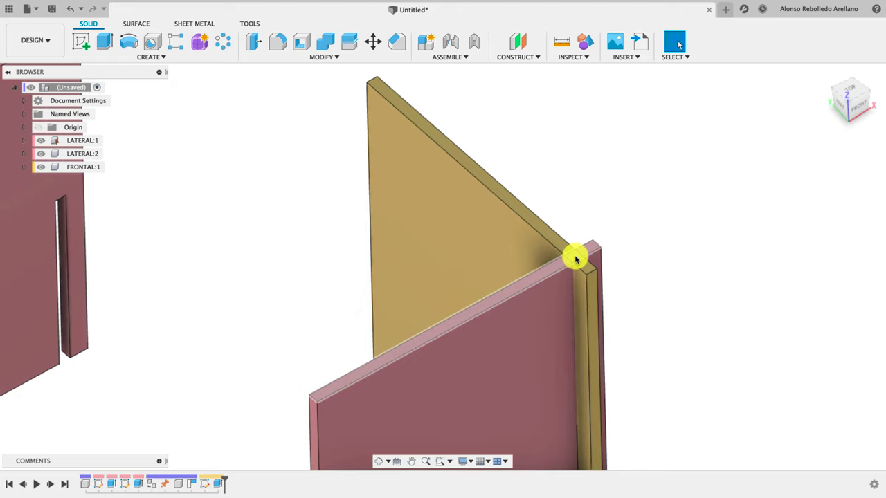
scroll(574, 256, down, 5)
scroll(574, 256, up, 6)
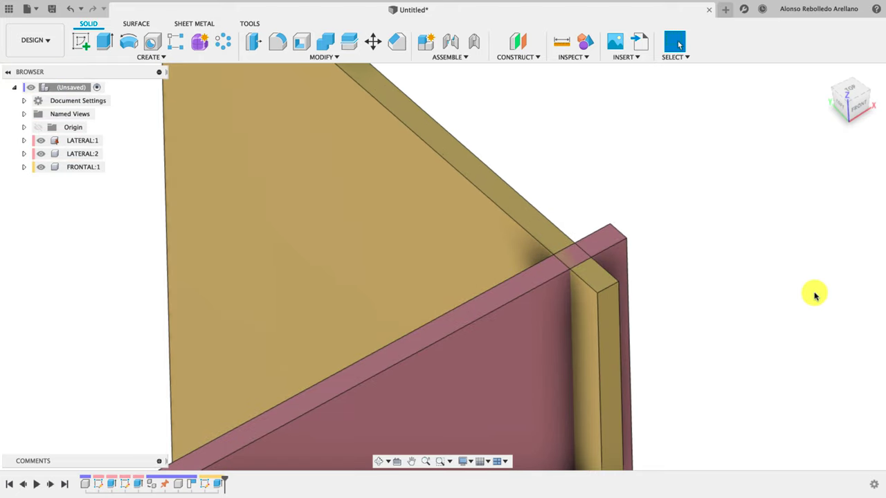
scroll(811, 294, up, 2)
scroll(810, 292, up, 2)
scroll(775, 292, down, 2)
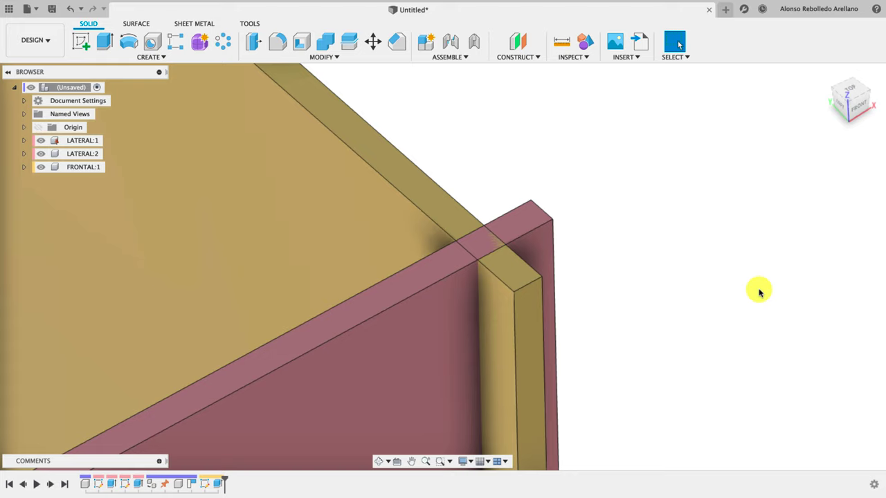
scroll(650, 264, down, 2)
scroll(651, 264, down, 2)
scroll(653, 269, down, 2)
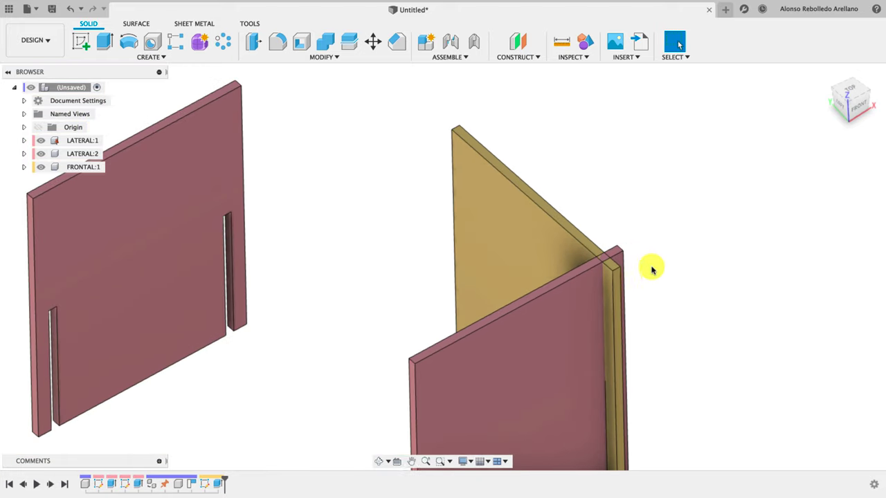
middle_drag(651, 269, 535, 154)
mouse_move(581, 204)
middle_down()
mouse_move(617, 230)
mouse_move(480, 243)
middle_up()
key(Escape)
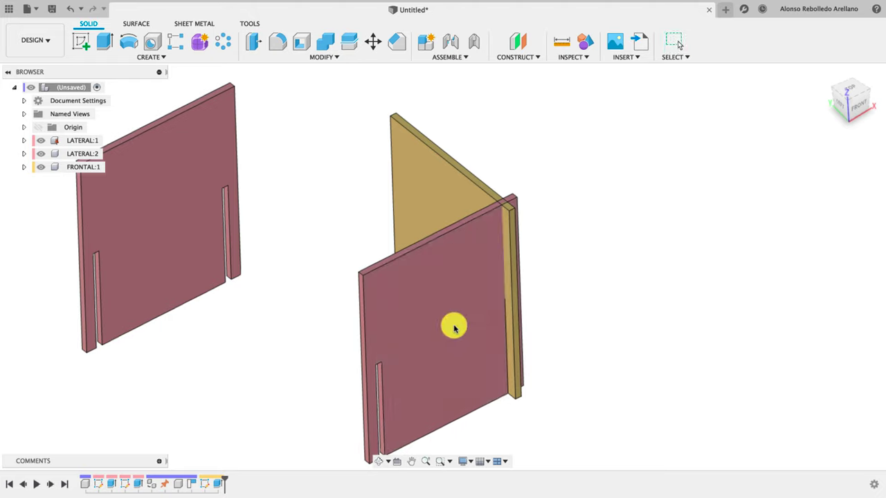
drag(512, 242, 603, 142)
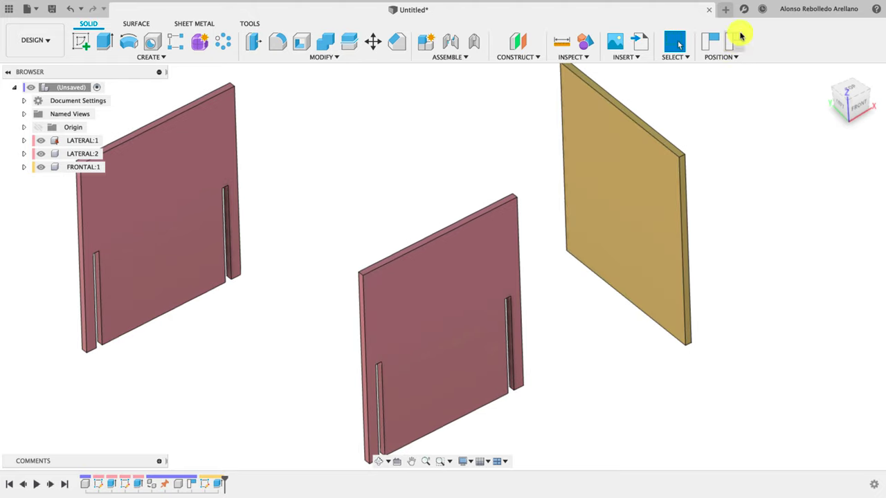
click(735, 39)
Combine-cut the front lateral panel out of the FRONTAL panel, keeping the lateral panel
click(319, 39)
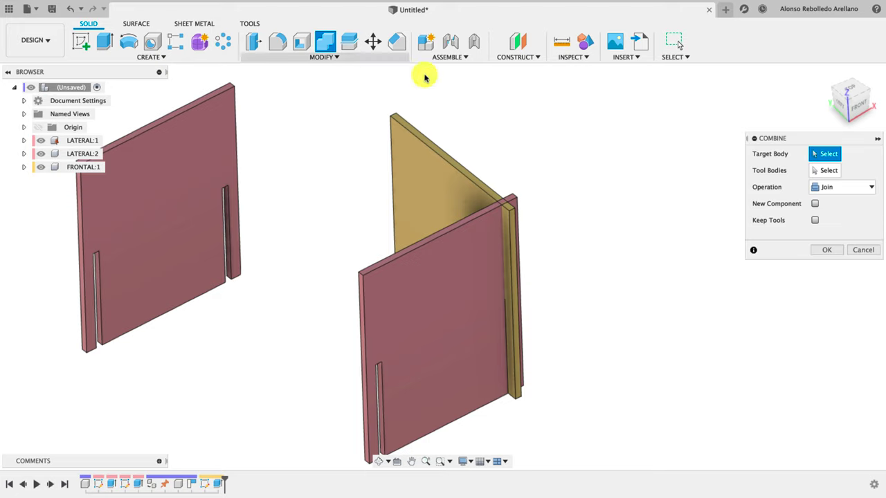
drag(808, 139, 655, 123)
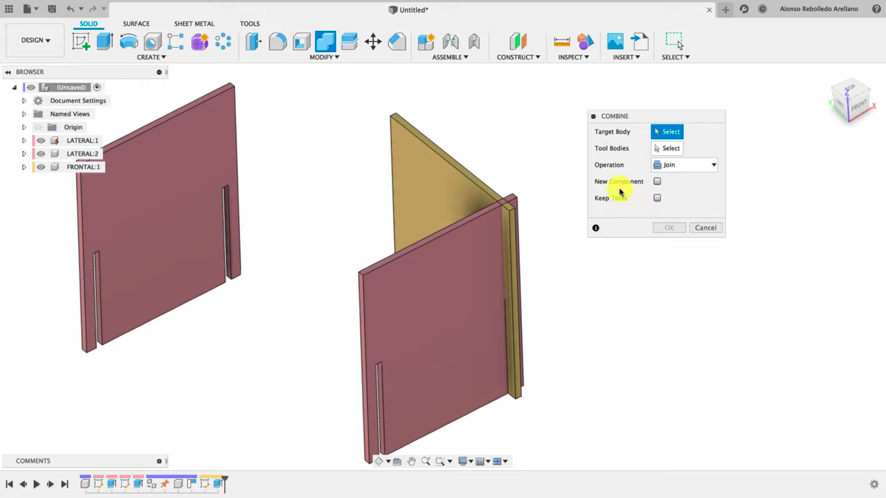
click(462, 173)
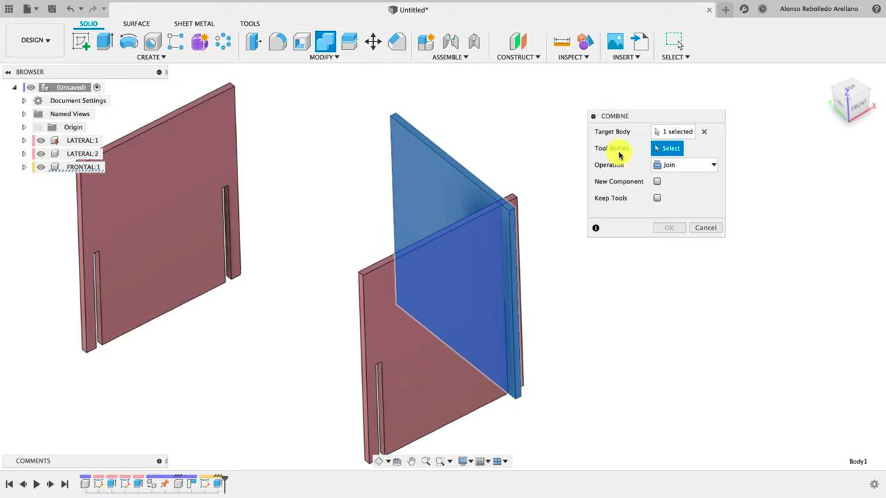
click(392, 358)
click(692, 167)
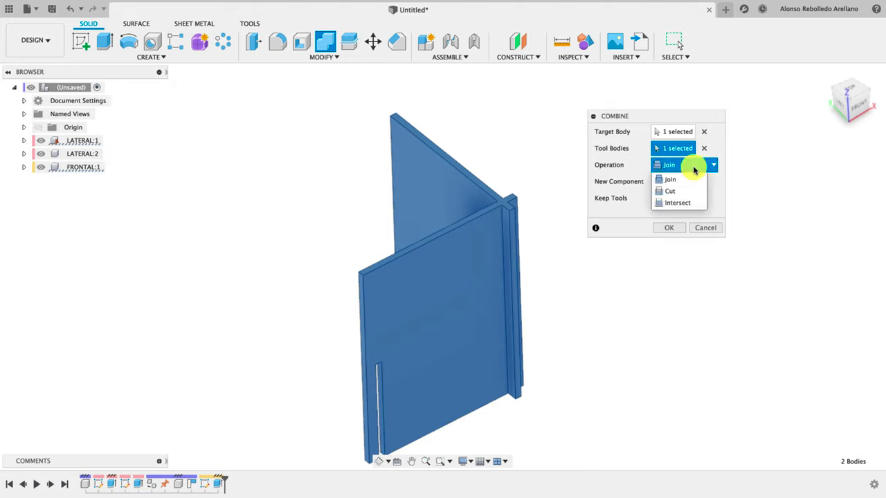
click(675, 191)
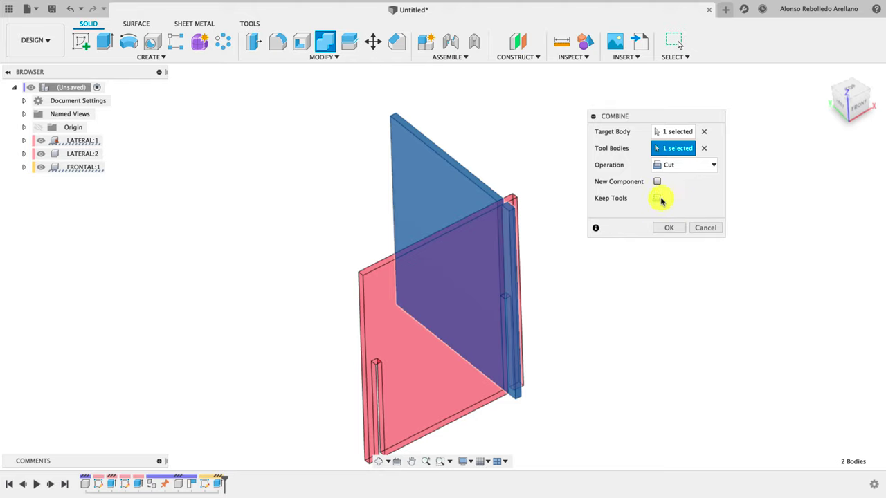
click(666, 229)
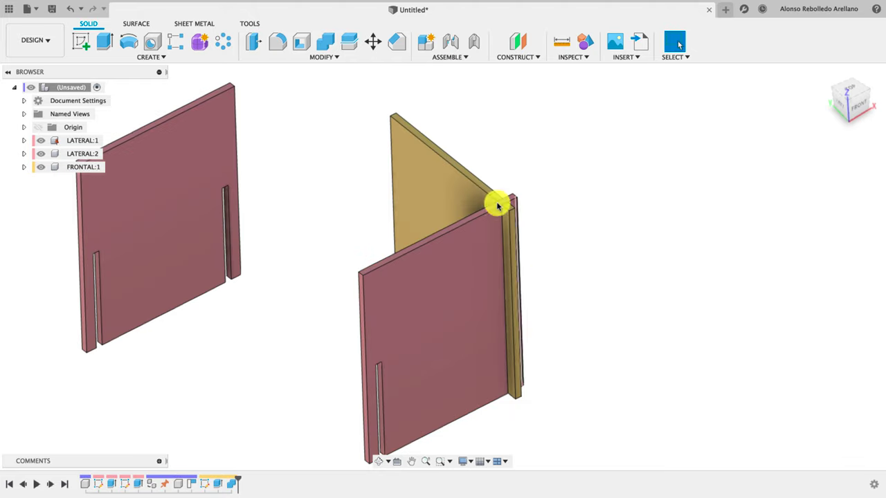
Pull FRONTAL out to check its new slot, revert it into place, and open the Inspect menu
mouse_move(494, 200)
mouse_down()
mouse_move(564, 135)
mouse_move(508, 177)
mouse_up()
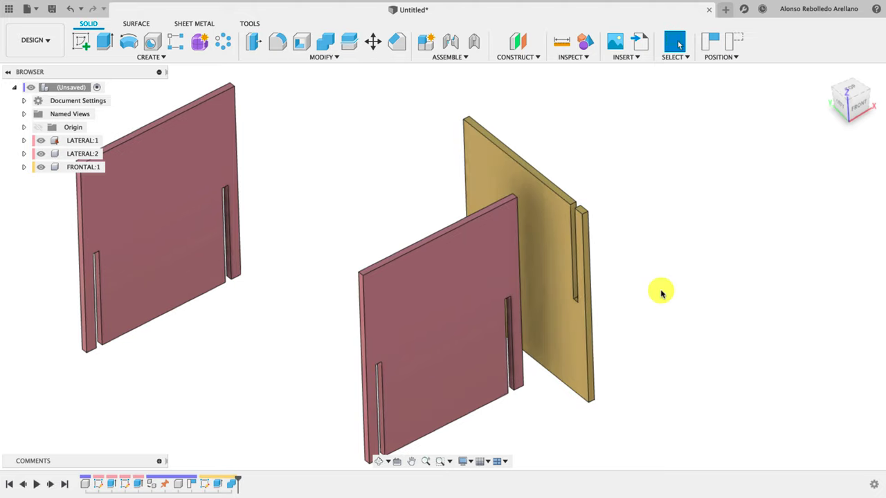
shift+scroll(660, 293, left, 2)
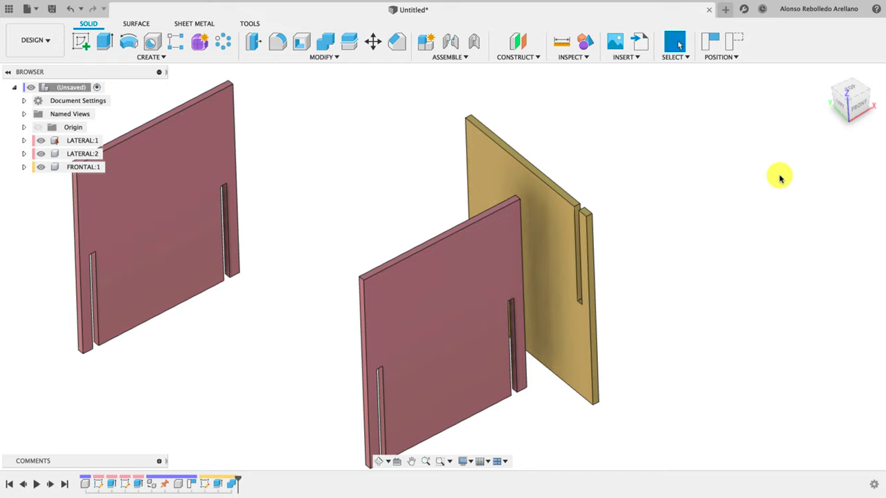
click(735, 45)
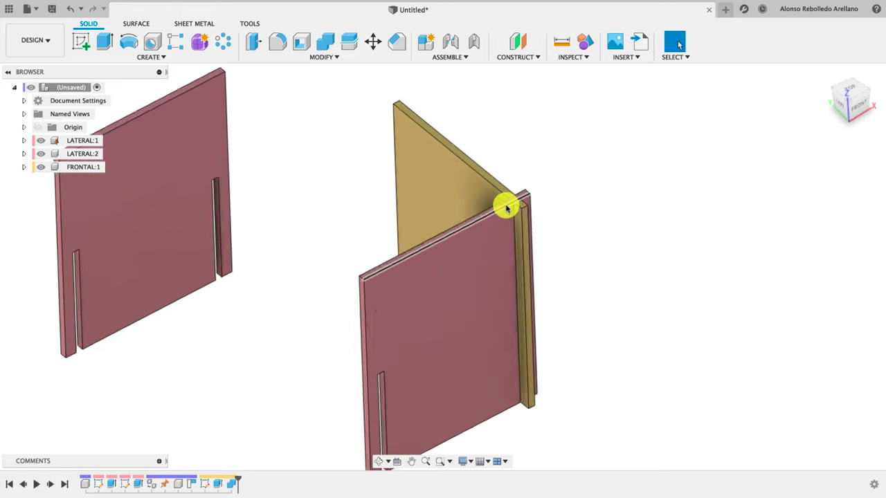
scroll(520, 203, up, 5)
scroll(656, 254, down, 5)
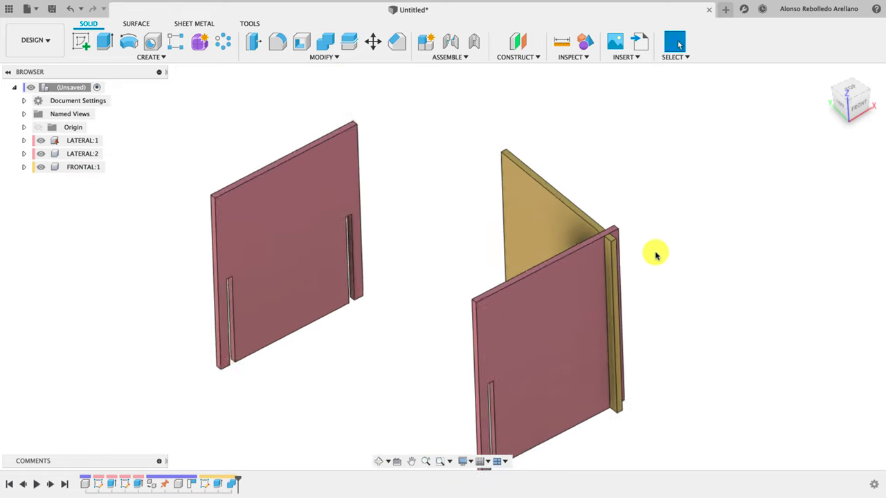
scroll(668, 369, up, 1)
middle_drag(668, 369, 622, 346)
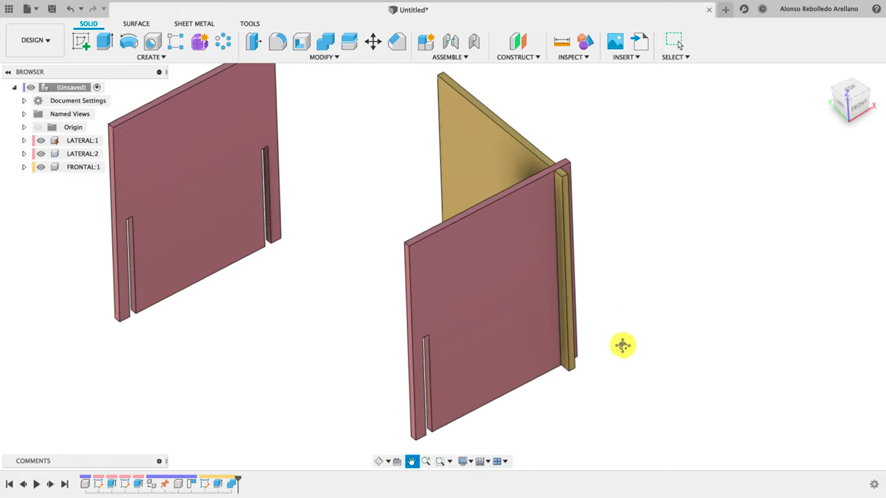
click(572, 56)
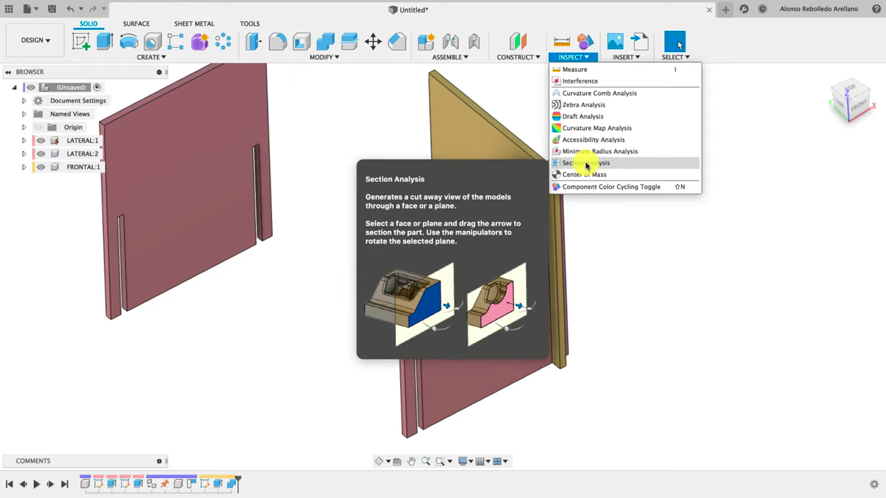
click(585, 164)
scroll(544, 154, down, 3)
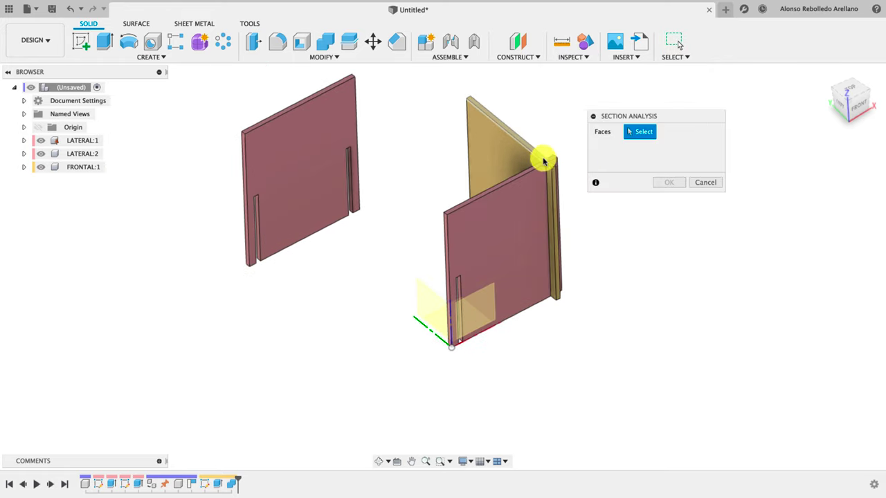
scroll(544, 155, up, 2)
click(542, 160)
drag(540, 148, 547, 251)
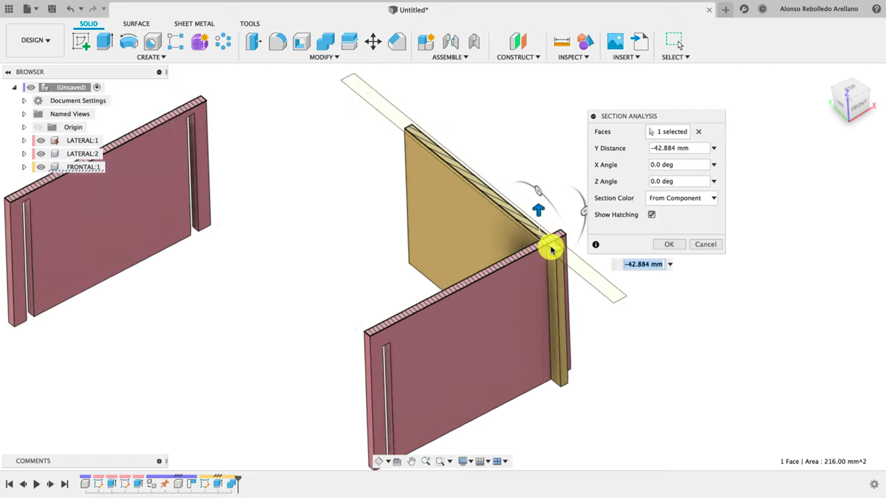
scroll(547, 251, up, 5)
drag(495, 183, 494, 200)
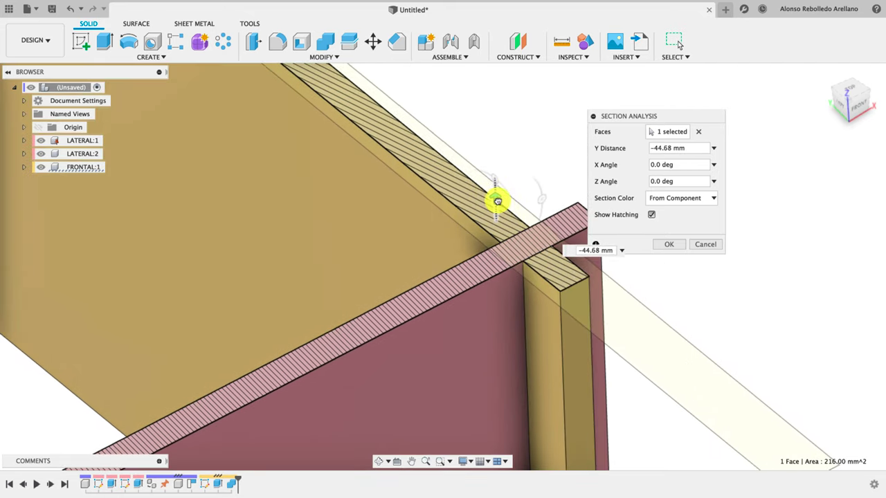
click(706, 245)
scroll(708, 243, down, 2)
scroll(708, 244, down, 2)
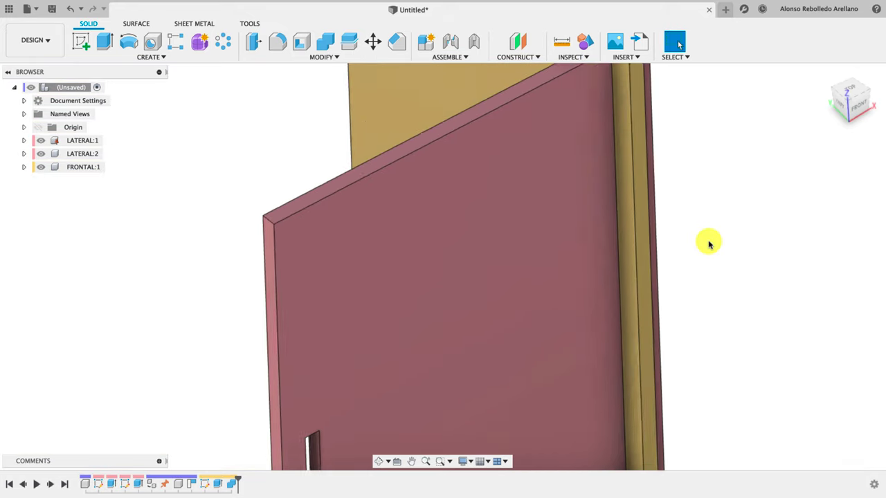
scroll(709, 244, down, 2)
scroll(708, 243, down, 2)
scroll(646, 252, down, 2)
scroll(644, 245, up, 1)
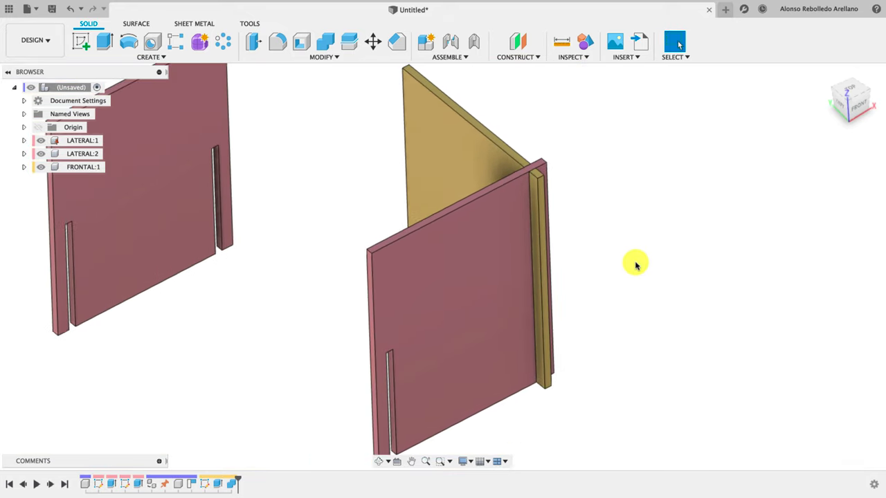
scroll(633, 263, down, 1)
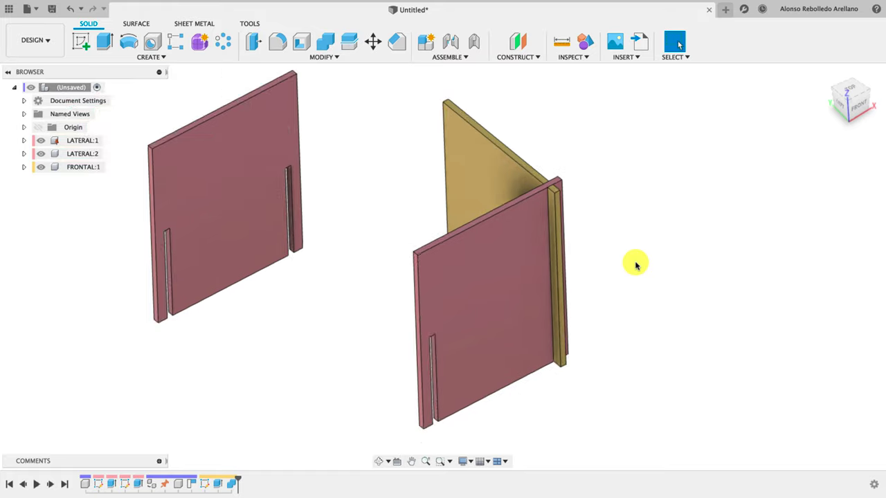
Begin an as-built joint between the front lateral and FRONTAL panels, then cancel it
click(474, 43)
click(533, 234)
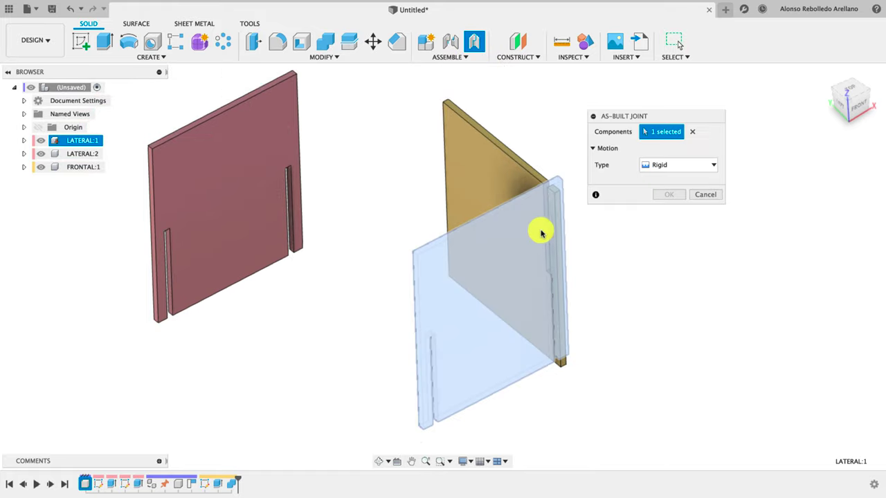
click(506, 174)
key(Escape)
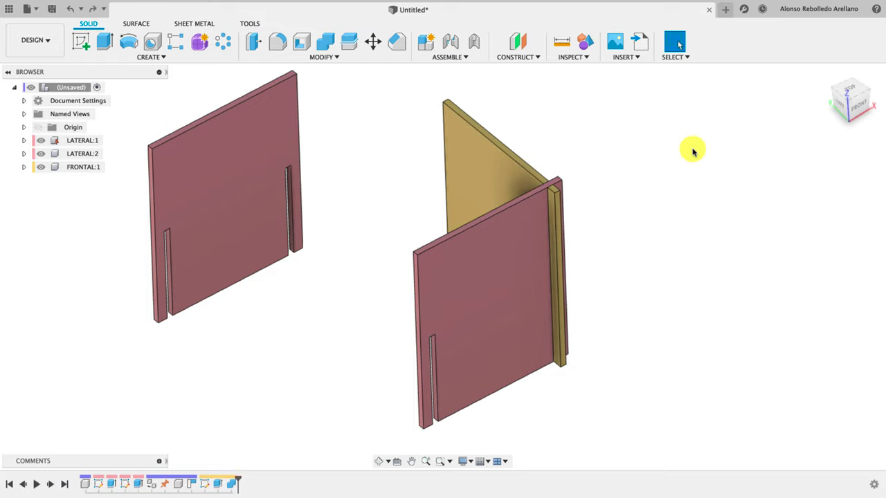
Move FRONTAL to the right of the lateral panel and start a new Joint without capturing positions
drag(502, 132, 583, 128)
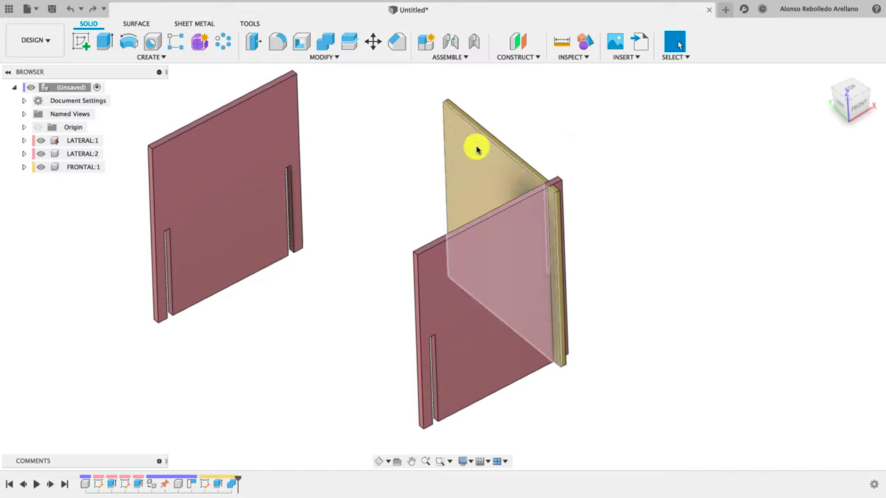
drag(474, 143, 682, 142)
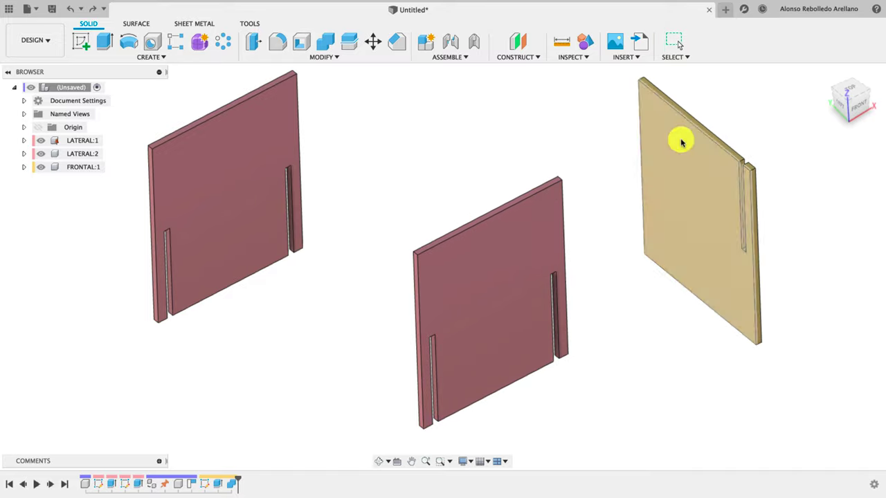
click(627, 373)
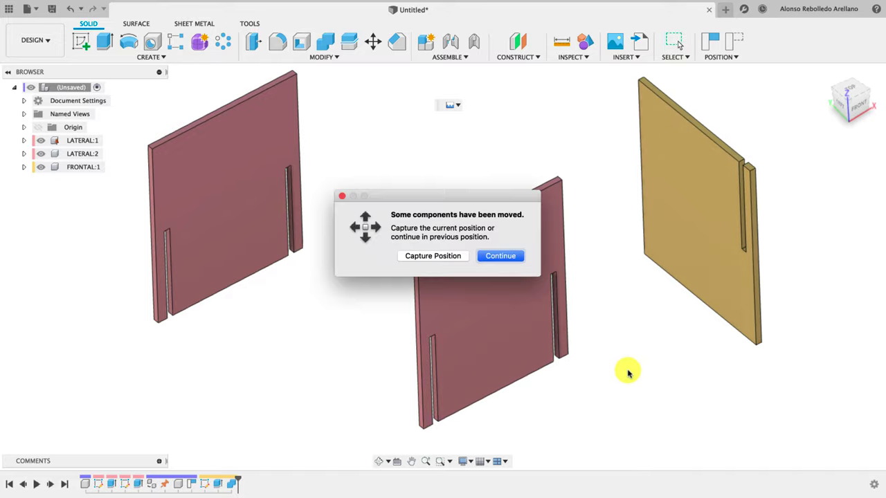
click(487, 257)
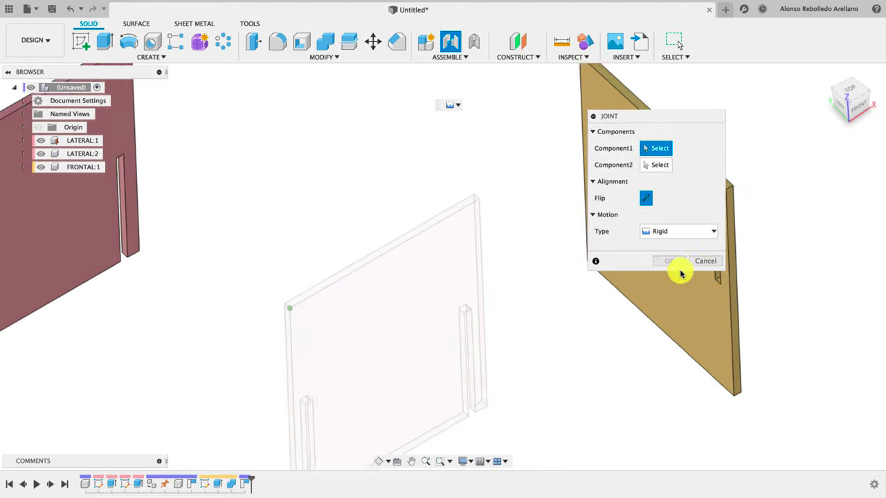
Joint the FRONTAL panel's slot to the lateral panel's slot so they interlock
mouse_move(681, 240)
shift+middle_down()
mouse_move(668, 352)
mouse_move(520, 292)
shift+middle_up()
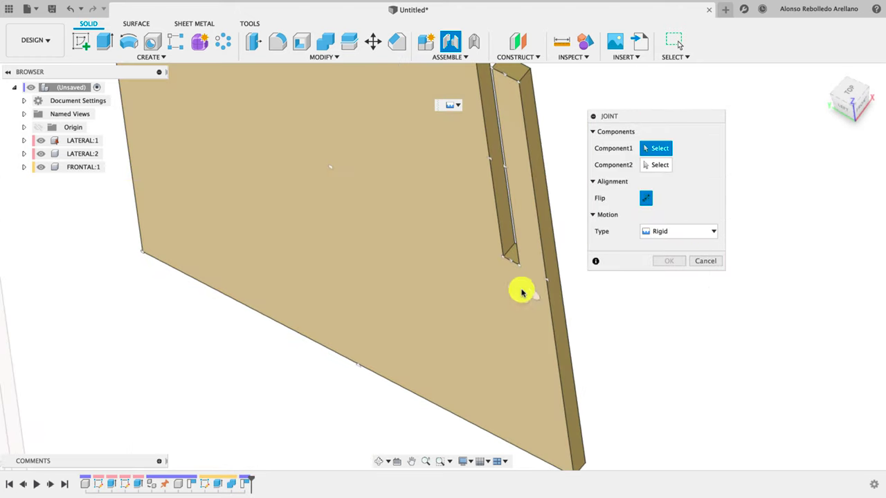
shift+middle_drag(514, 261, 567, 245)
click(561, 243)
scroll(577, 298, down, 5)
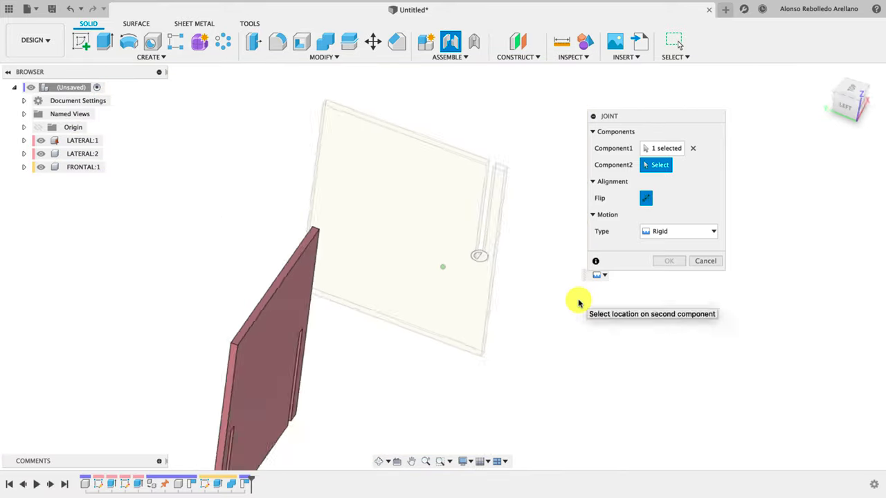
mouse_move(346, 388)
shift+middle_down()
mouse_move(401, 339)
mouse_move(376, 375)
mouse_move(409, 325)
shift+middle_up()
scroll(406, 273, up, 2)
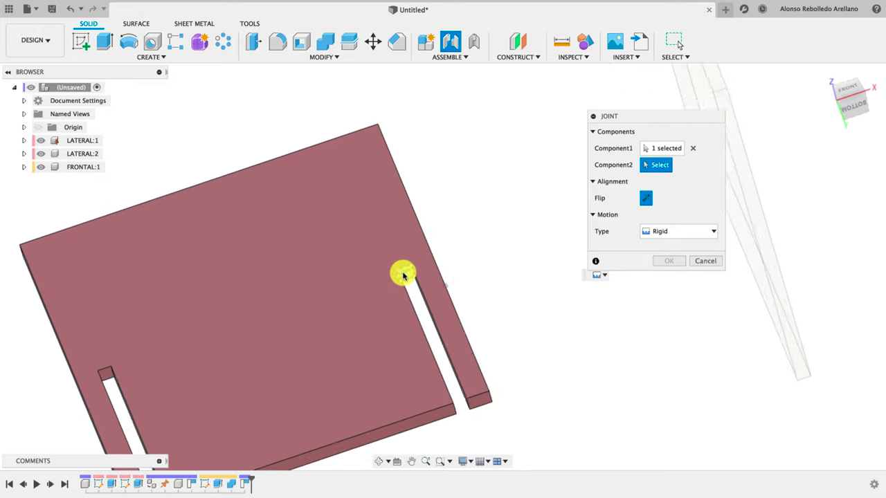
scroll(403, 273, up, 4)
scroll(405, 275, up, 2)
click(405, 274)
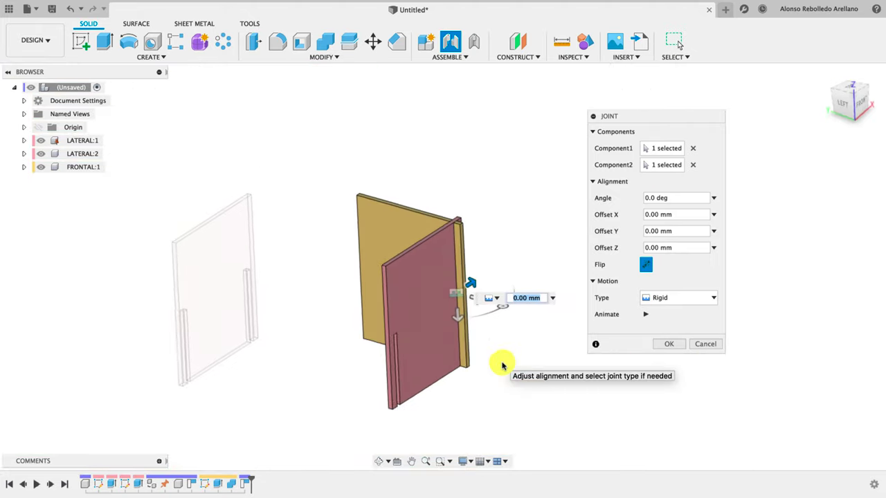
click(675, 344)
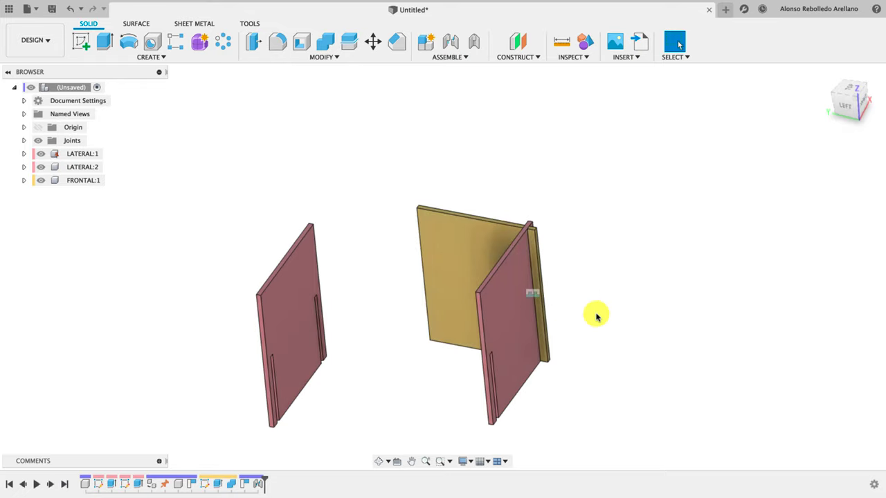
Hide the LATERAL:1 side panel, reorient the view, and open the Construct menu
click(494, 316)
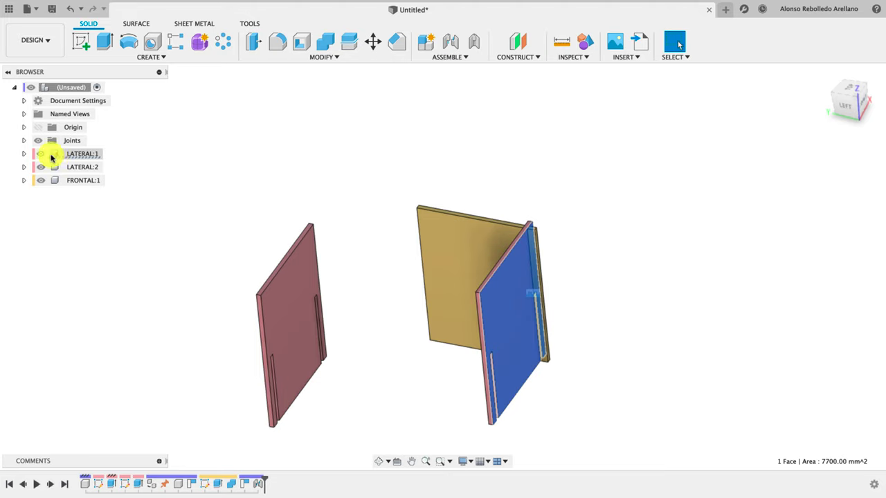
click(40, 154)
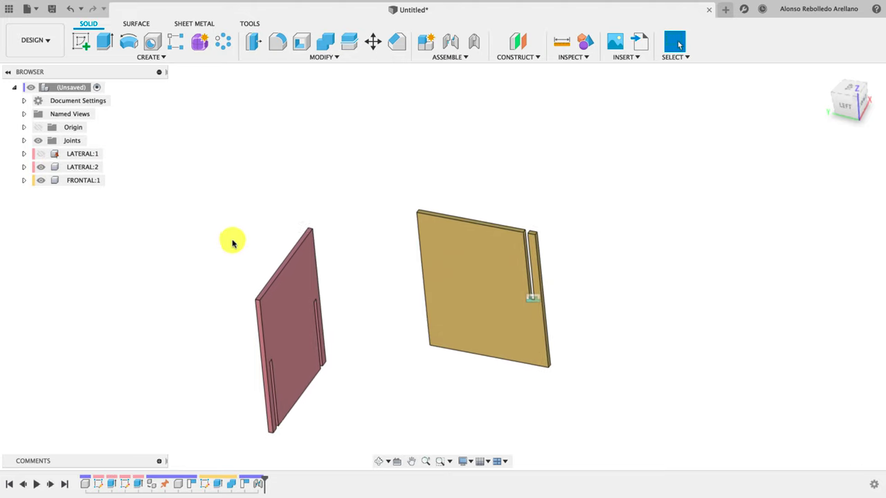
shift+middle_drag(232, 242, 309, 144)
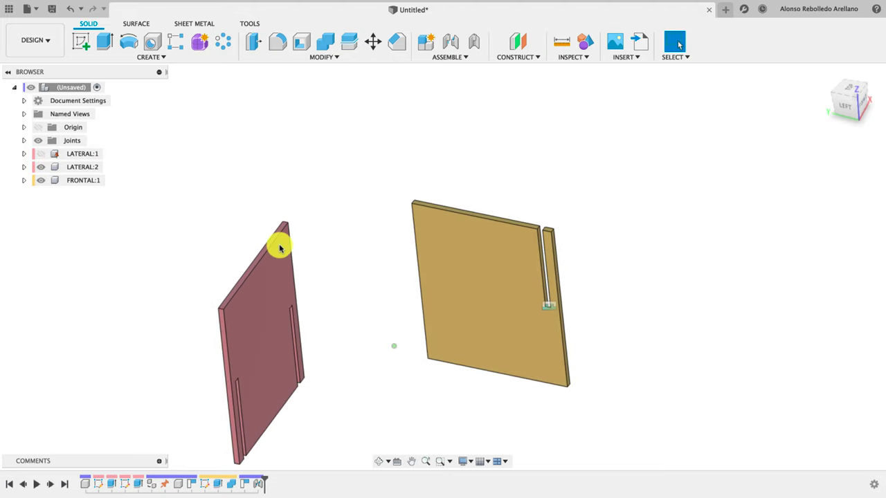
click(505, 60)
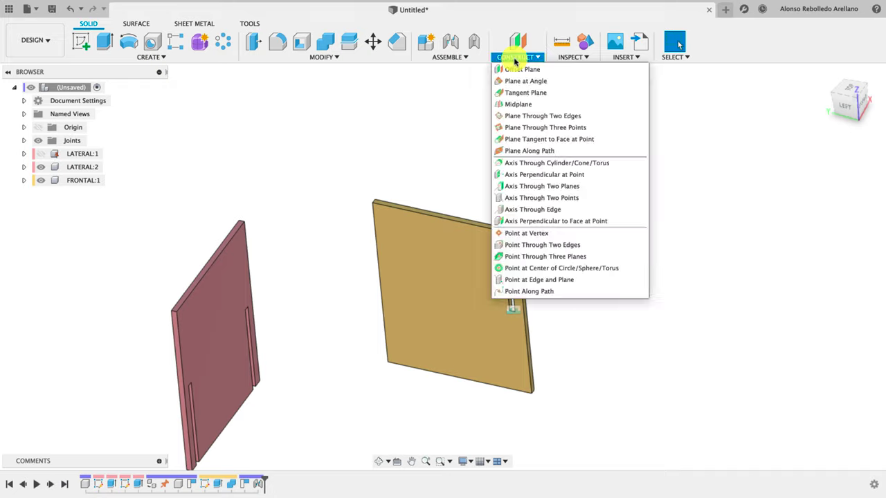
Create a midplane between FRONTAL:1's two end faces, 80 mm apart
click(519, 104)
mouse_move(510, 372)
shift+middle_down()
mouse_move(596, 381)
mouse_move(540, 364)
mouse_move(492, 316)
shift+middle_up()
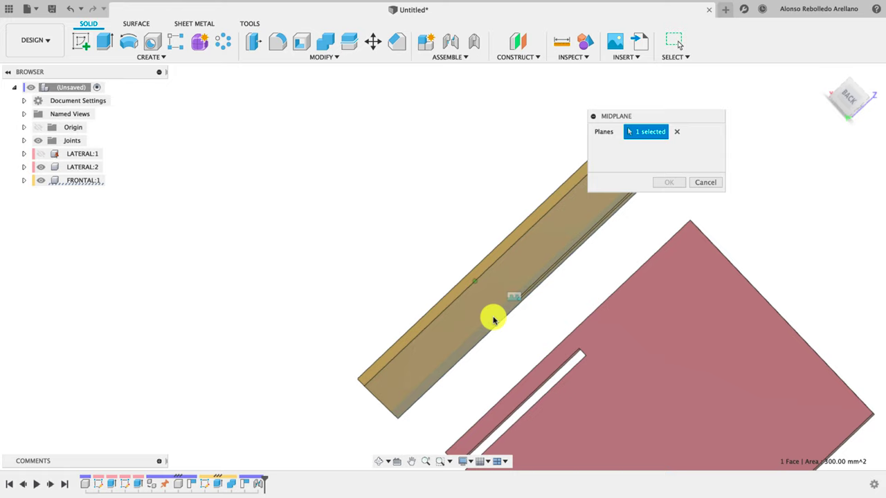
click(440, 304)
mouse_move(441, 305)
shift+middle_down()
mouse_move(635, 251)
mouse_move(426, 236)
shift+middle_up()
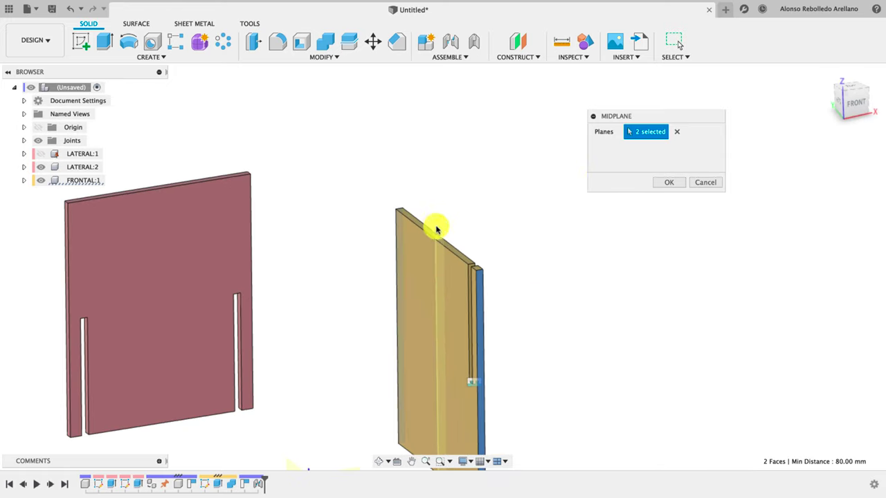
click(682, 185)
Set the environment to Tranquility Blue and the visual style to Shaded with Visible Edges Only
click(464, 460)
mouse_move(489, 389)
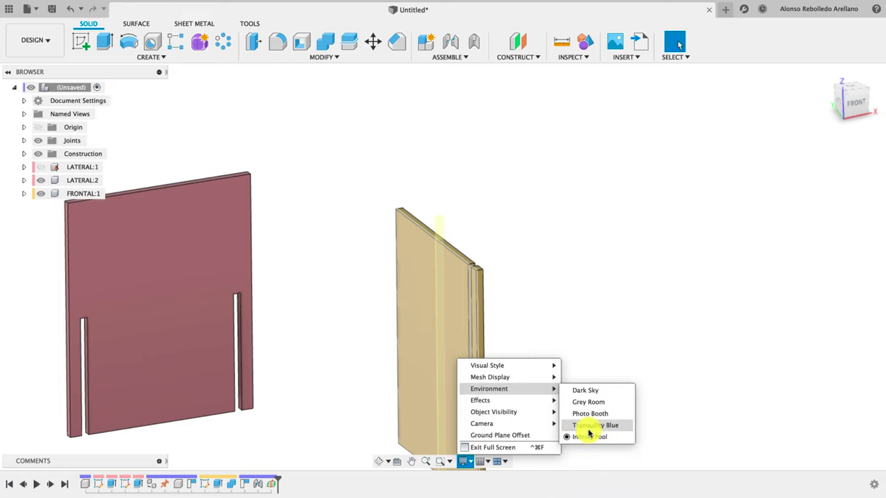
click(589, 425)
shift+middle_drag(579, 306, 510, 192)
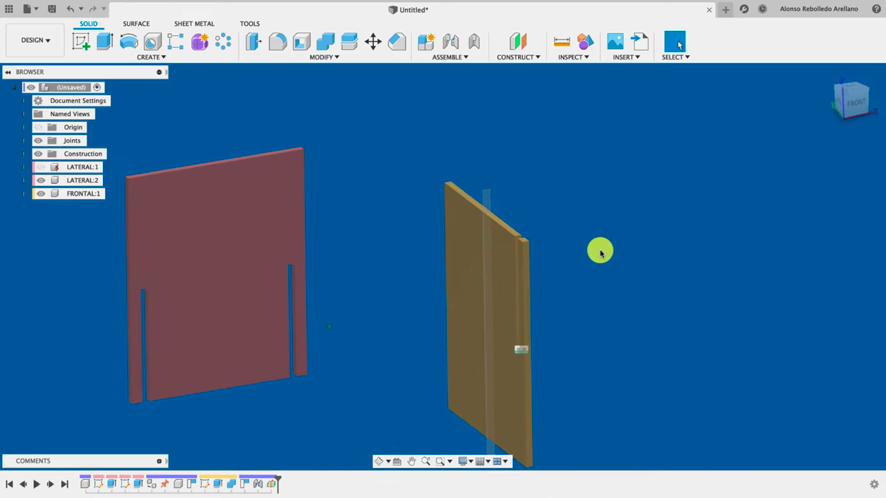
click(464, 461)
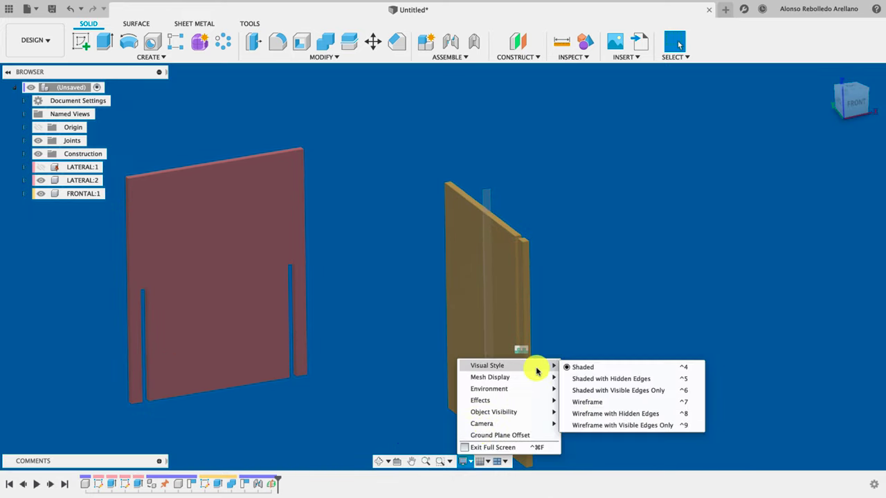
mouse_move(488, 365)
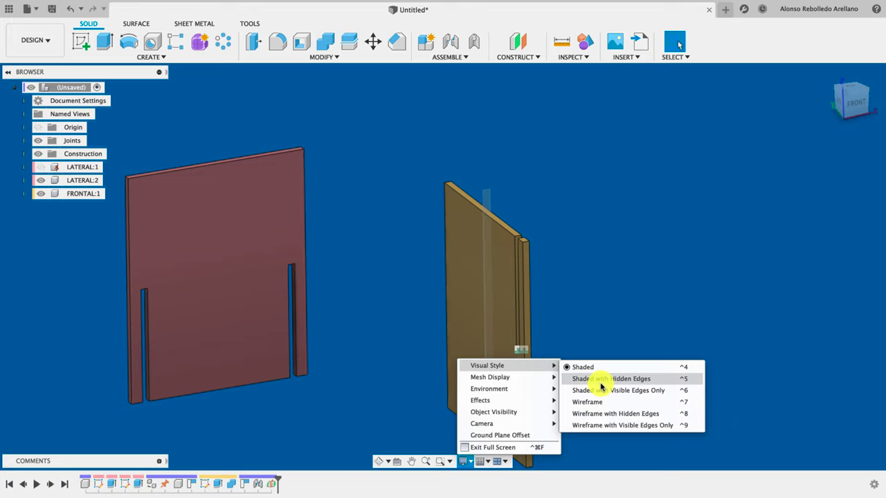
click(609, 392)
shift+middle_drag(600, 349, 581, 277)
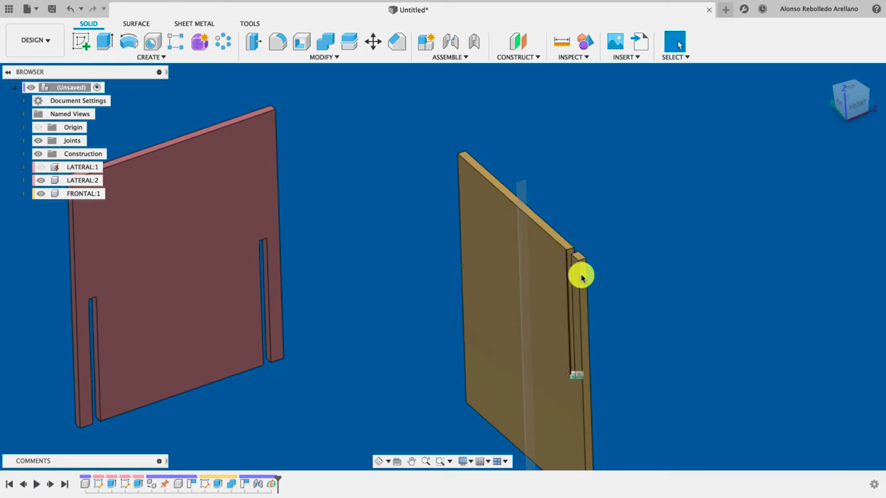
Start a Mirror with the pattern type set to Faces
click(174, 58)
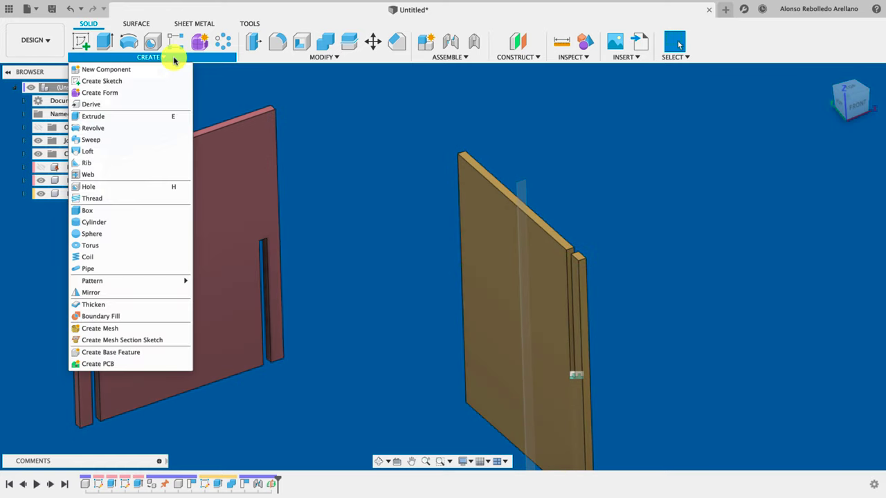
click(91, 292)
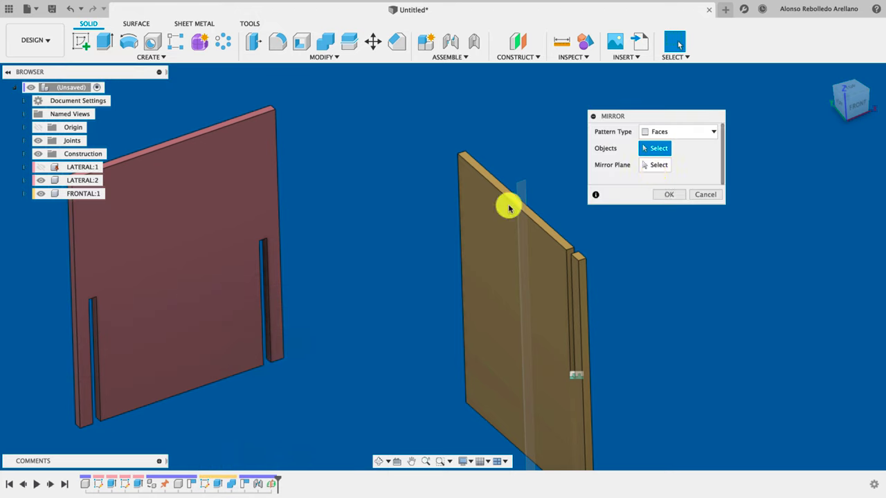
click(700, 132)
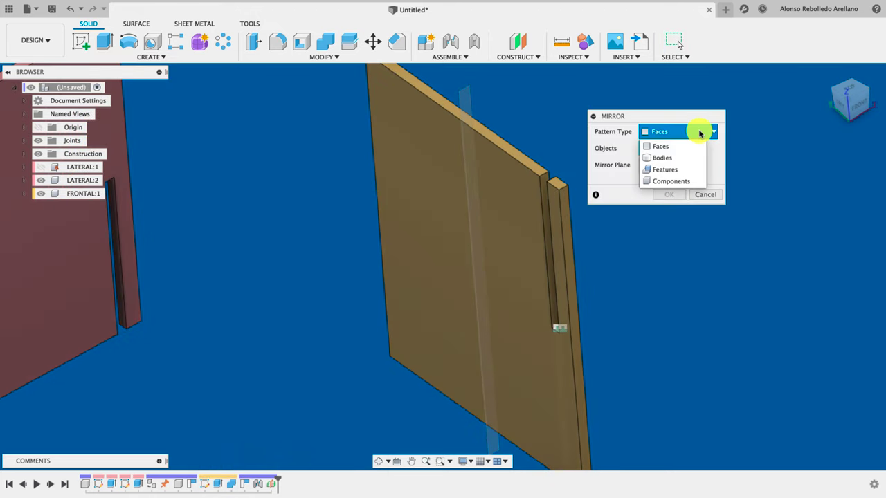
click(681, 171)
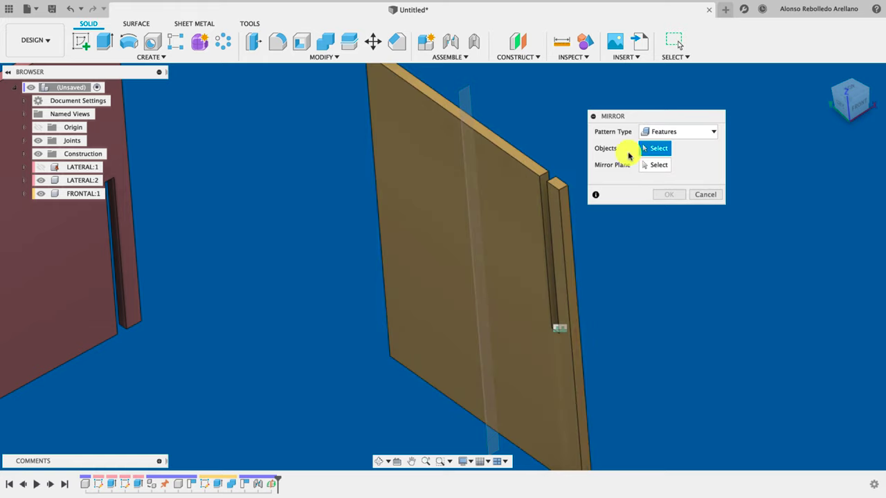
click(674, 132)
click(664, 147)
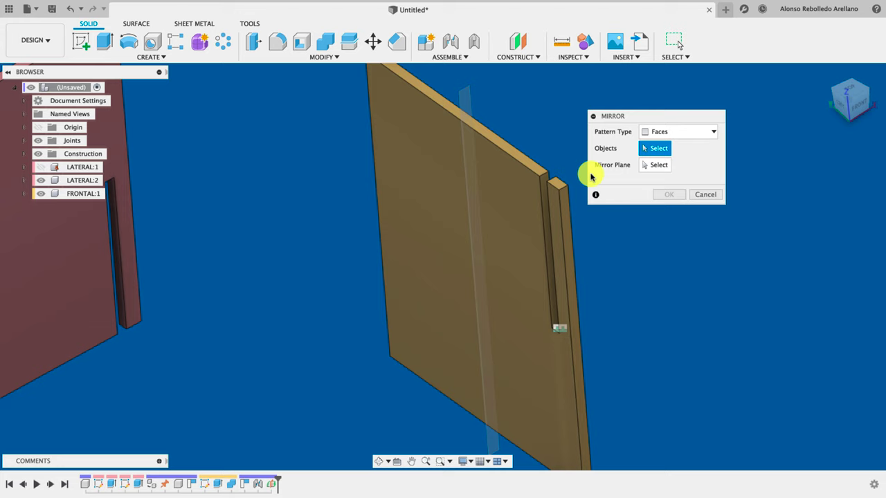
Mirror the slot's three faces across the midplane to create the second slot
scroll(551, 182, up, 5)
click(544, 183)
mouse_move(544, 184)
shift+middle_down()
mouse_move(544, 200)
mouse_move(577, 212)
shift+middle_up()
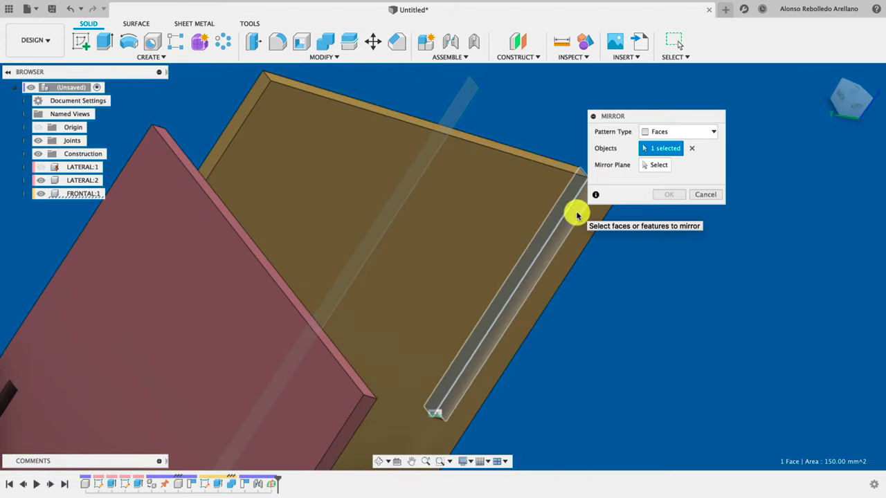
click(464, 394)
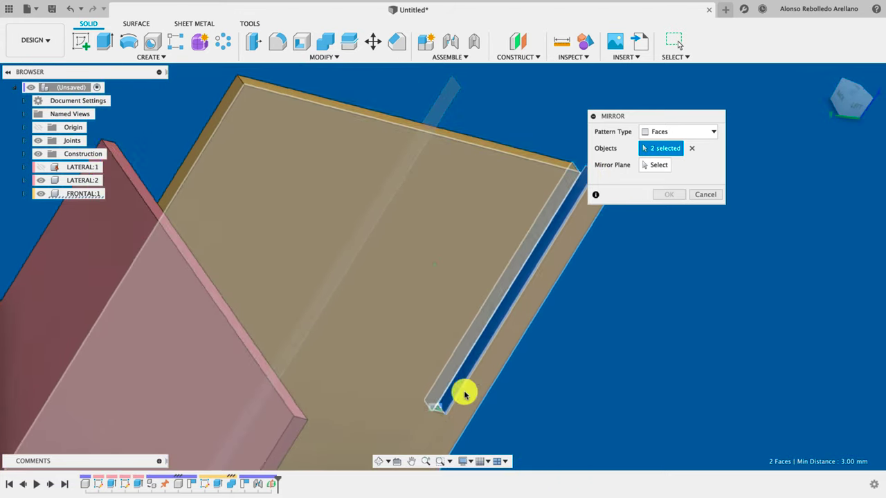
shift+middle_drag(464, 394, 508, 395)
scroll(619, 417, up, 4)
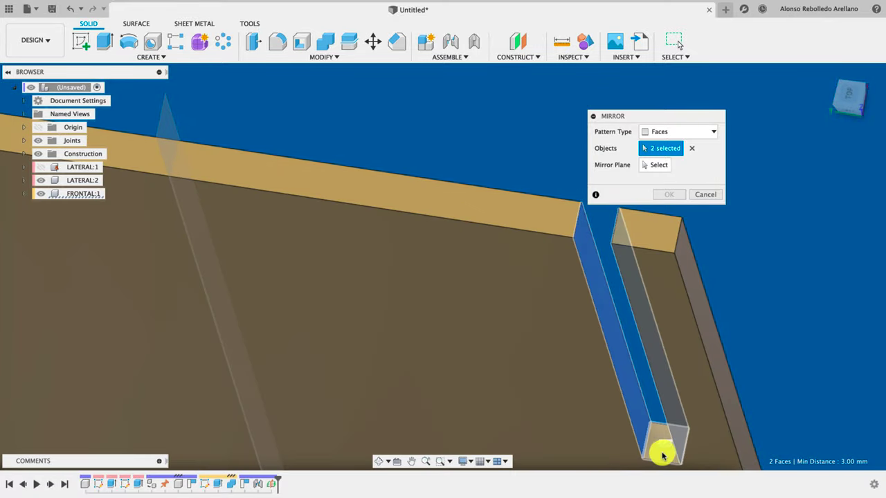
click(662, 455)
scroll(629, 297, down, 5)
click(654, 166)
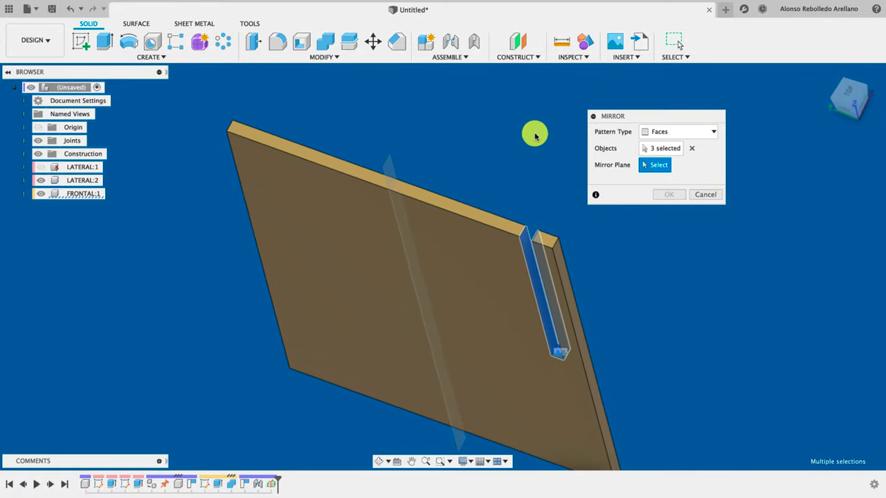
click(397, 168)
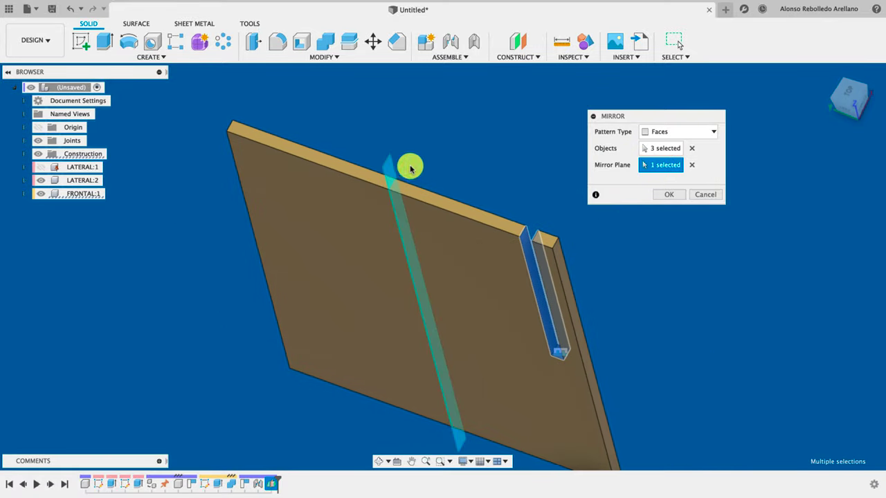
click(660, 196)
scroll(548, 184, down, 5)
scroll(548, 184, down, 3)
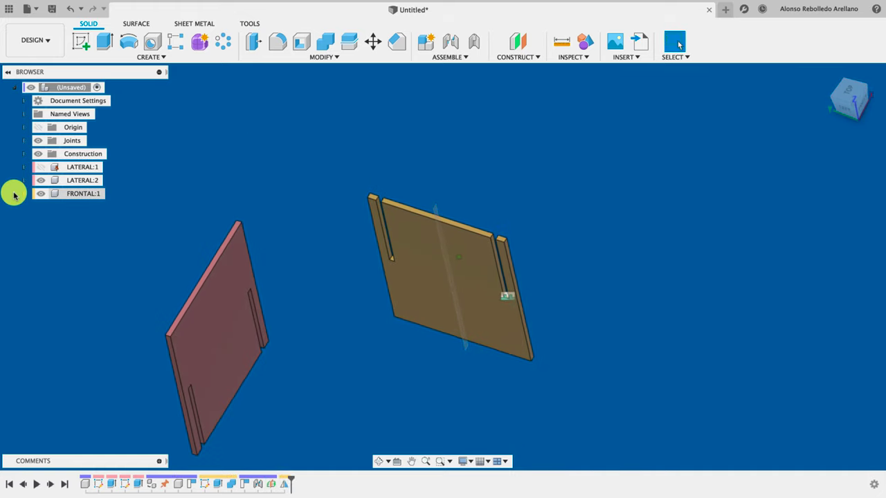
Show LATERAL:1 again and paste a copy of FRONTAL:1 as FRONTAL:2, shifted sideways
click(40, 168)
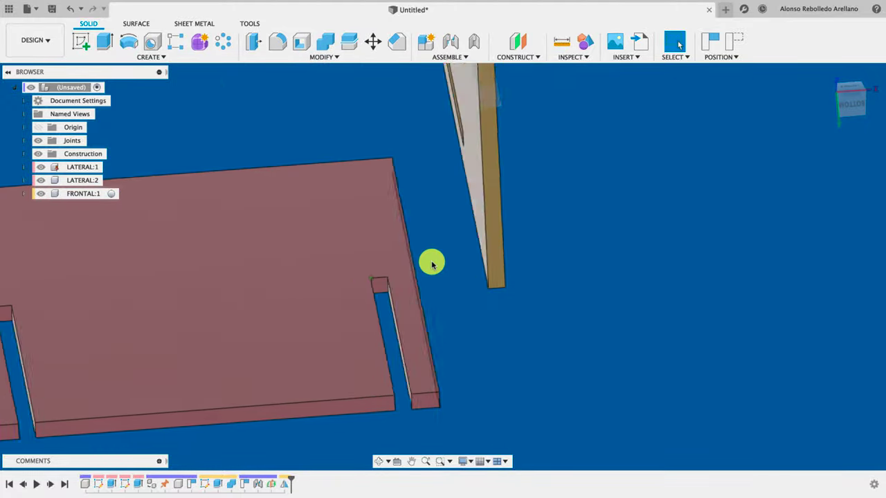
key(j)
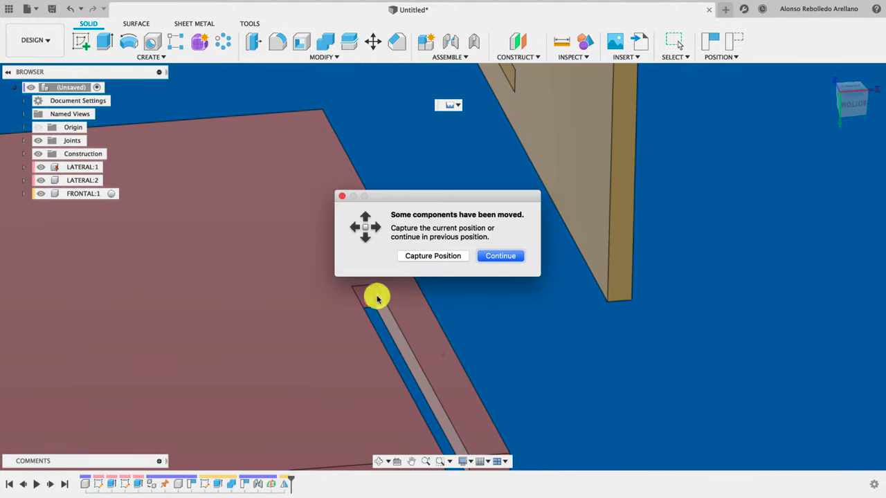
click(500, 256)
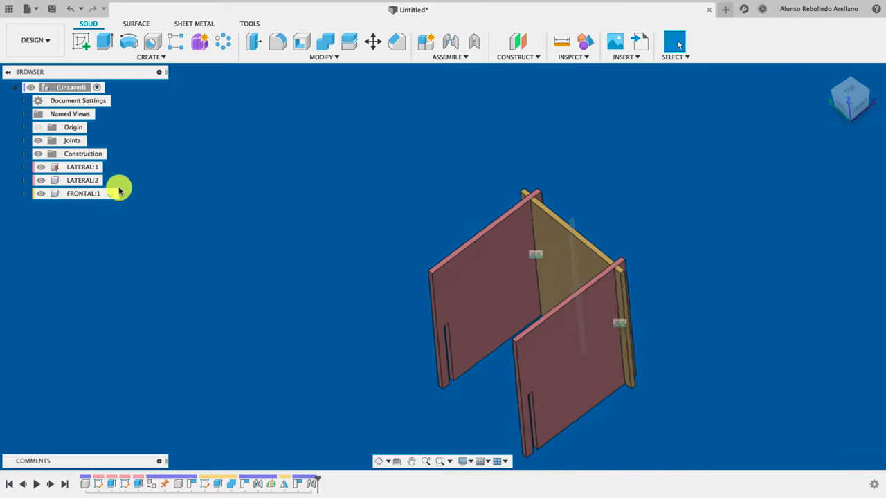
click(83, 193)
key(ctrl+c)
key(ctrl+v)
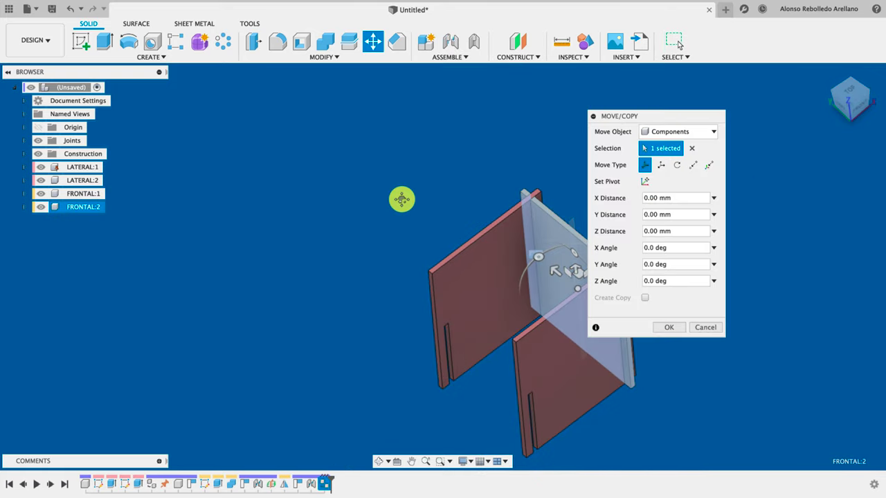
mouse_move(595, 287)
mouse_down()
mouse_move(487, 301)
mouse_move(328, 360)
mouse_up()
key(Return)
scroll(450, 340, up, 10)
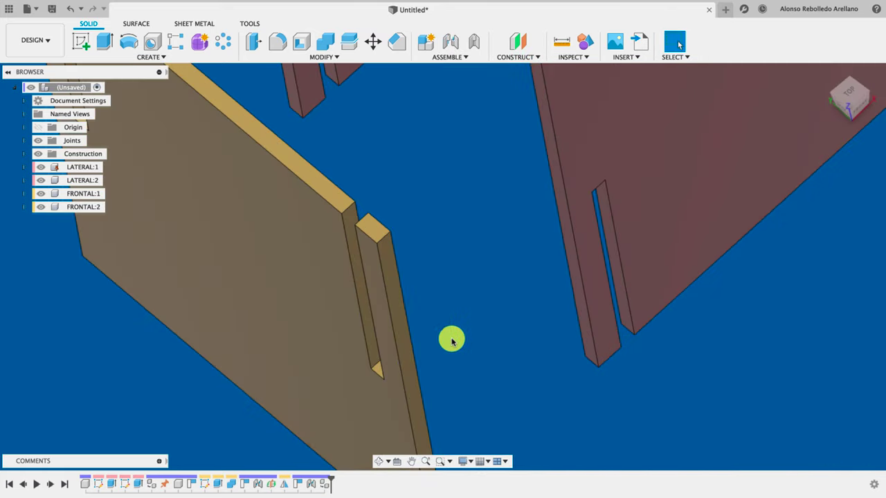
Joint FRONTAL:2's slot to the matching side-panel slot, closing the box
key(j)
click(339, 368)
shift+middle_drag(401, 362, 520, 278)
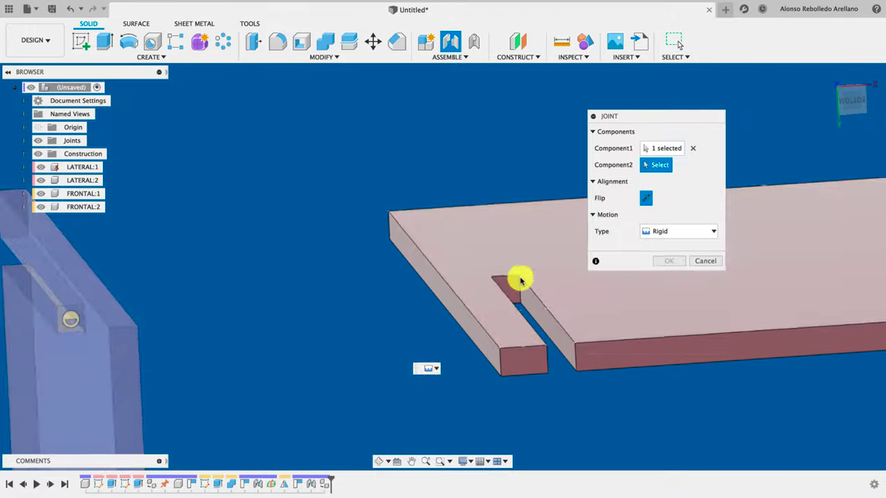
click(519, 278)
click(672, 344)
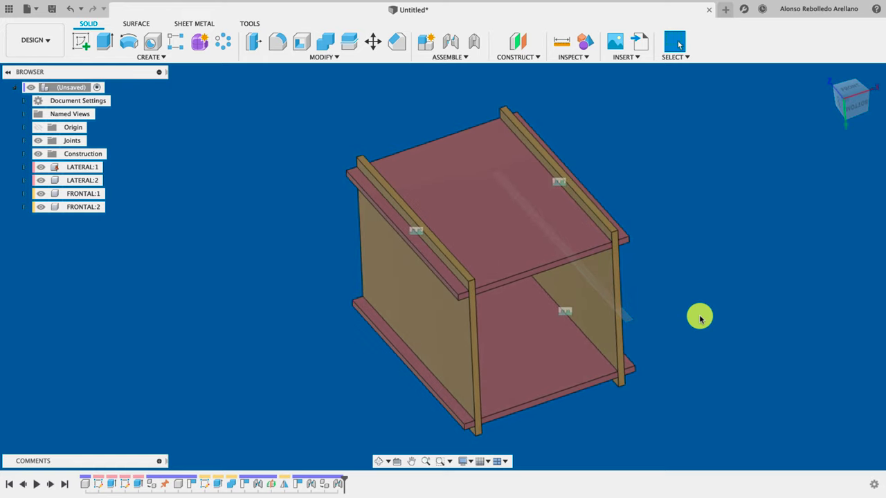
Create Plane2 offset −5 mm from the selected panel face
click(519, 43)
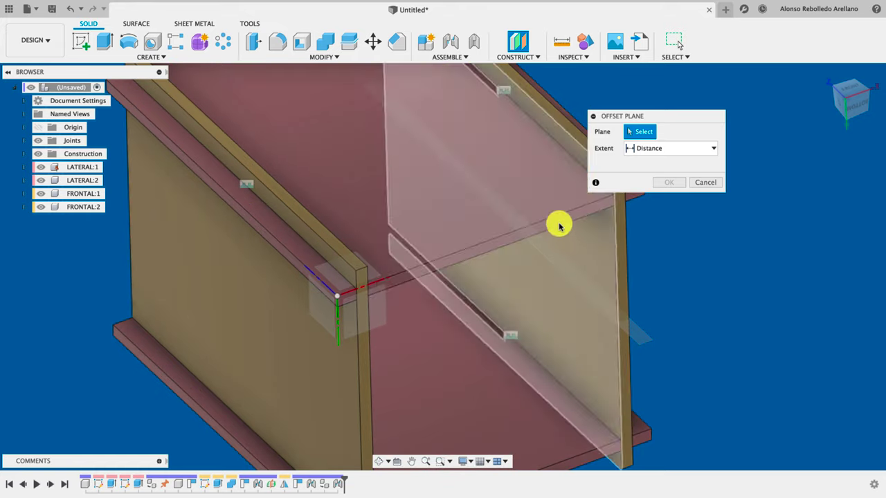
click(559, 227)
text(-5)
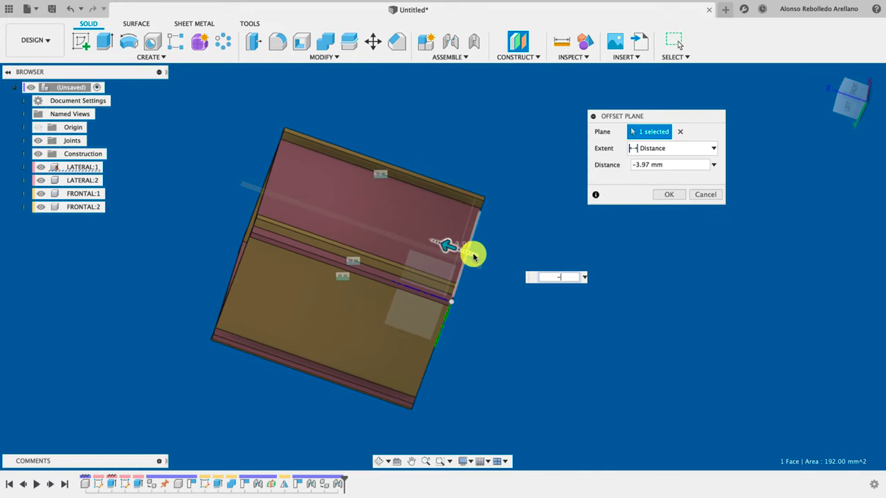
click(665, 196)
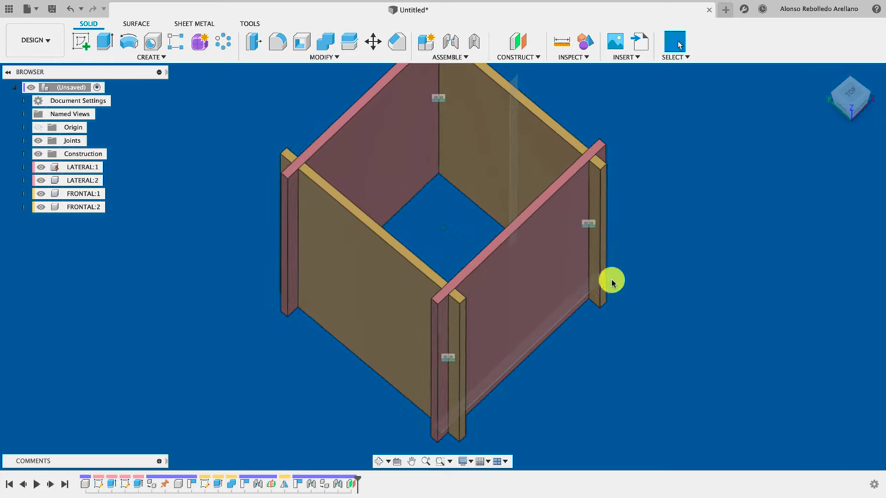
shift+middle_drag(251, 220, 151, 204)
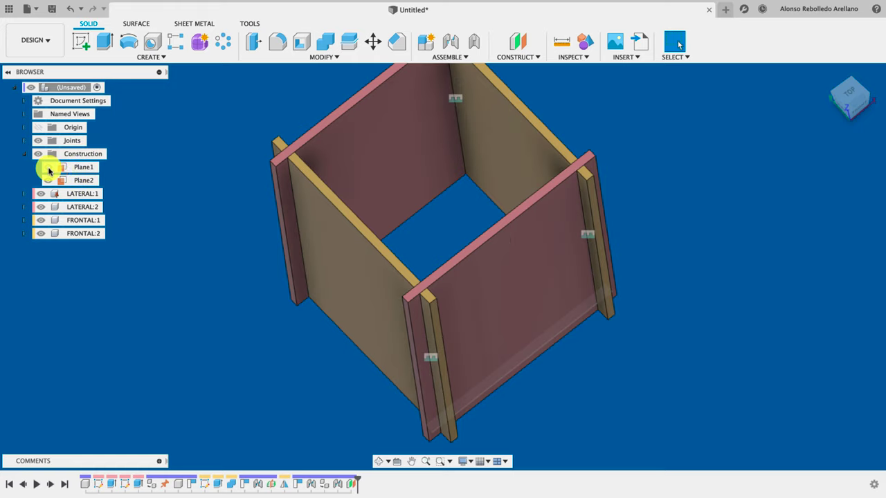
key(F6)
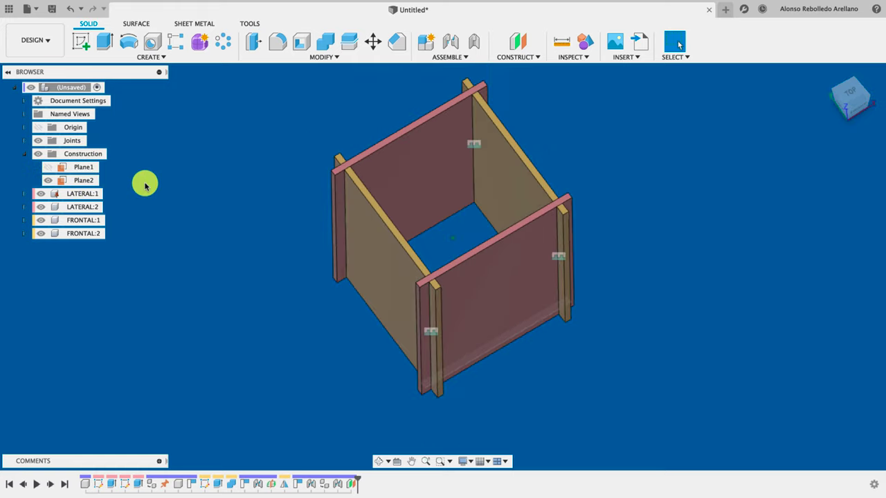
Create a new component named FONDO under the design root
click(80, 87)
right_click(75, 85)
click(99, 95)
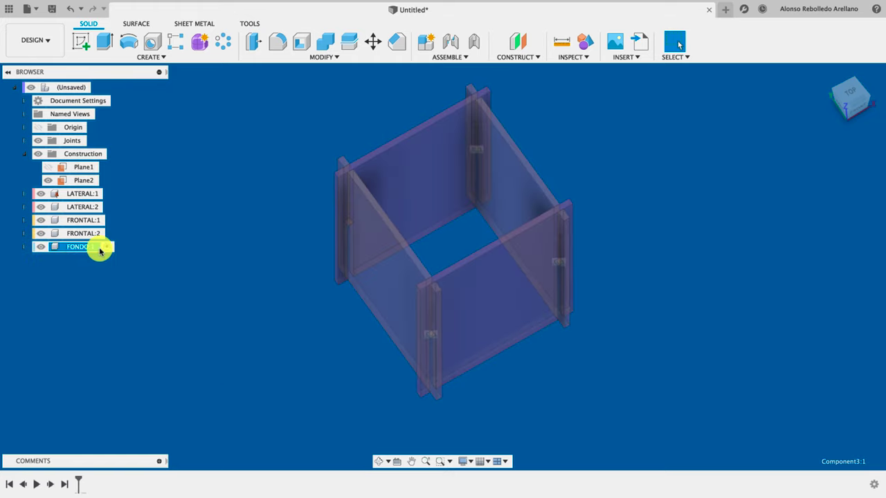
Start a sketch on Plane2 and project the four inner panel edges into it
click(88, 42)
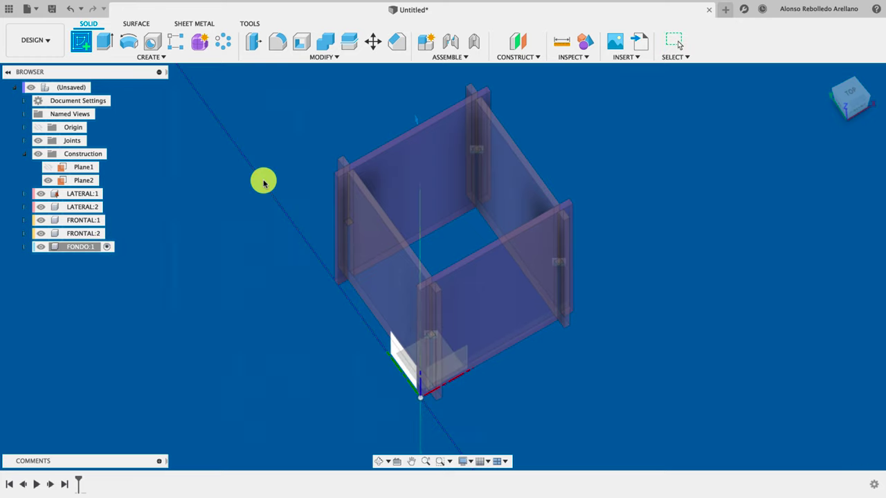
click(88, 182)
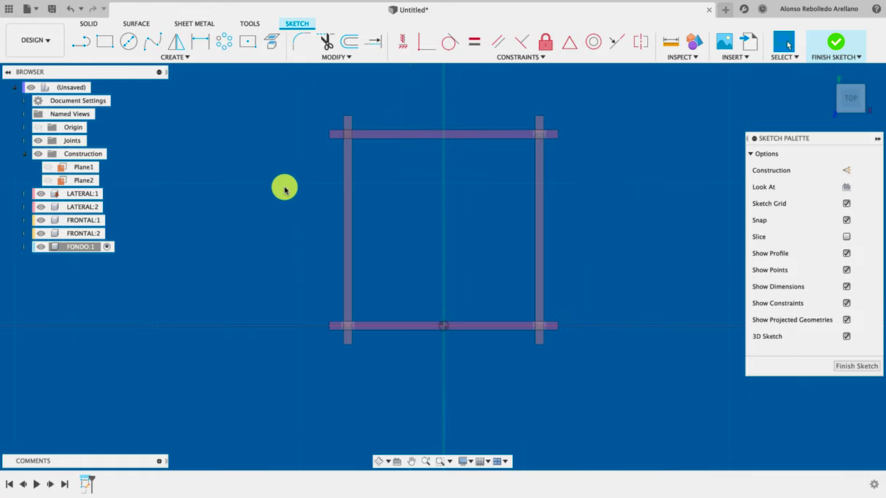
click(274, 43)
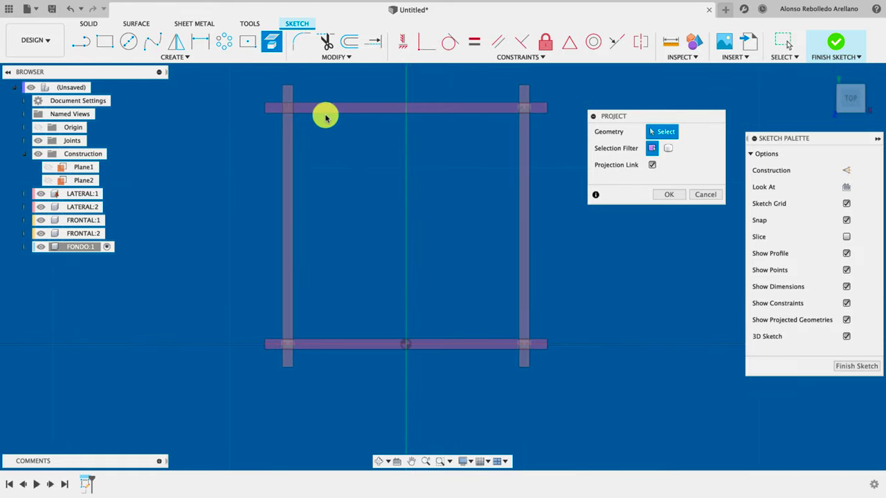
click(293, 136)
click(354, 340)
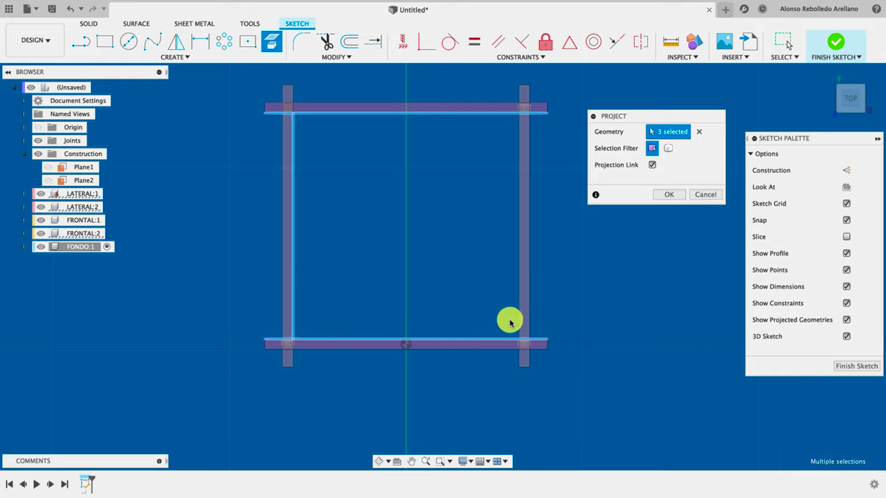
click(668, 196)
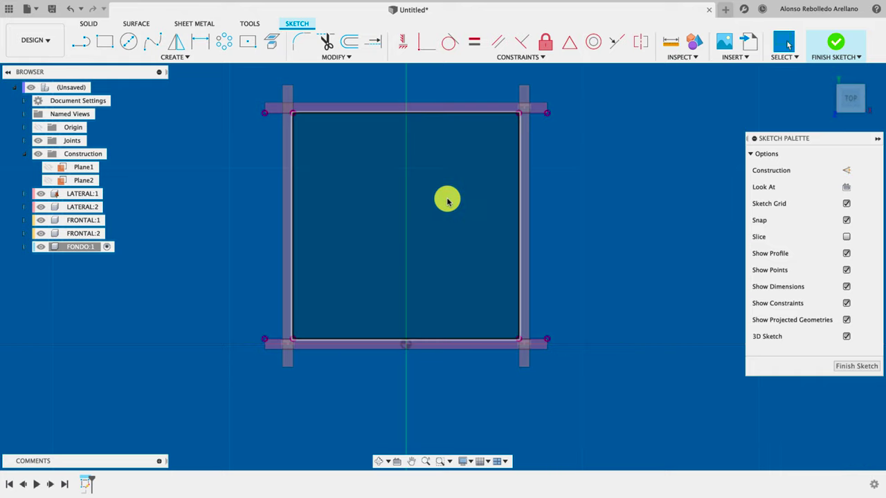
key(e)
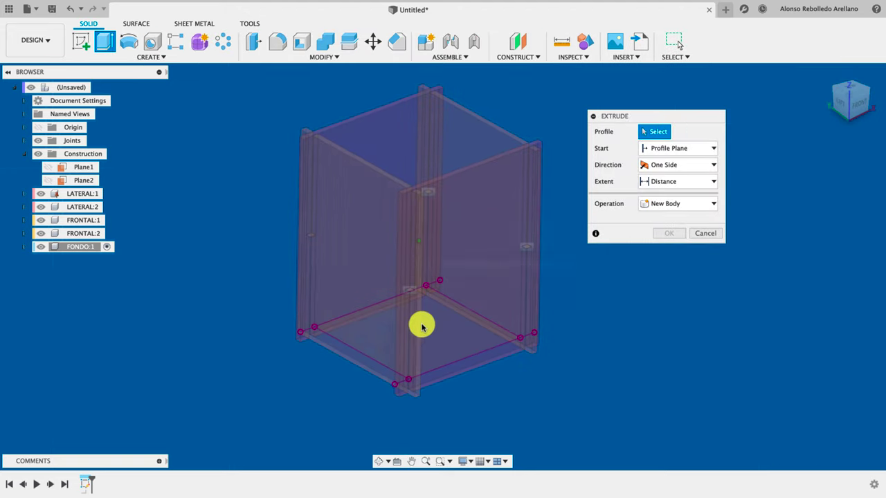
Extrude the square floor profile 3 mm downward into a thin bottom plate
shift+middle_drag(439, 322, 431, 251)
click(424, 231)
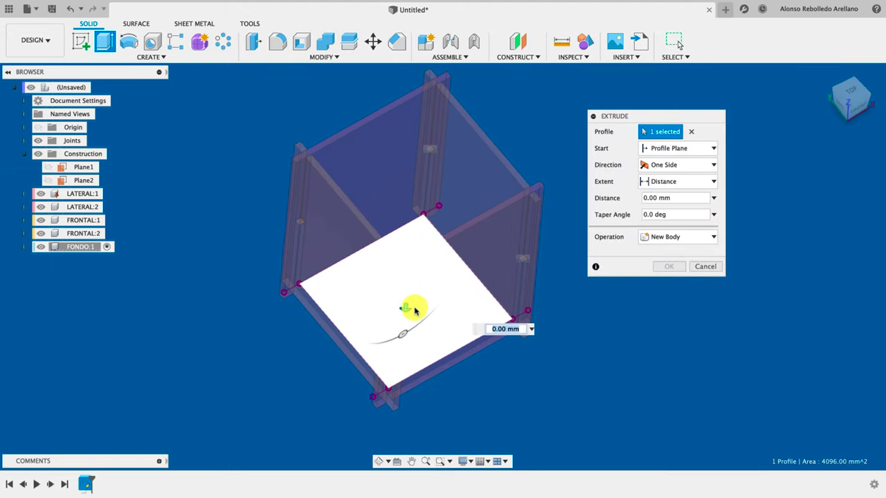
shift+middle_drag(415, 312, 409, 313)
drag(410, 322, 410, 316)
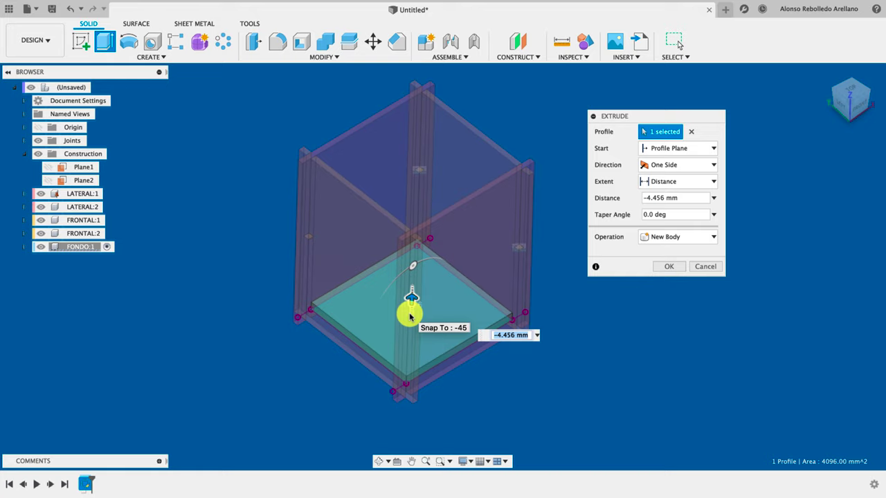
key(Return)
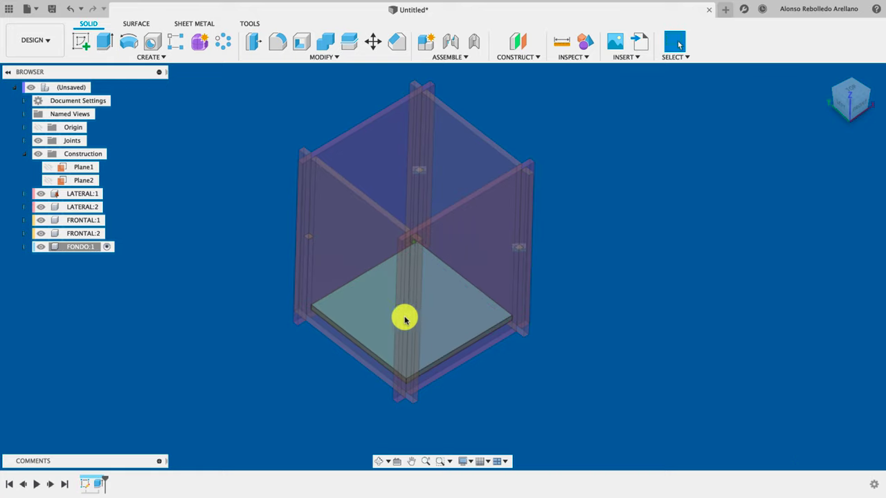
shift+middle_drag(310, 365, 383, 236)
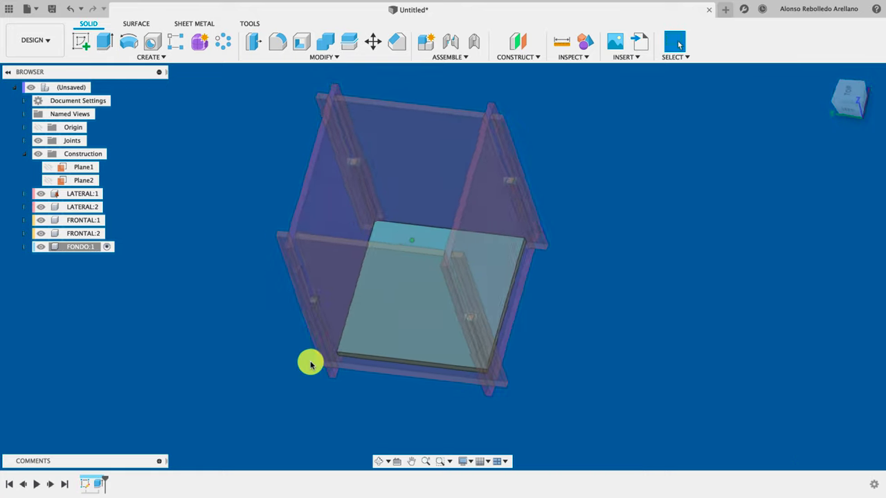
Isolate FONDO:1 and start a sketch on the bottom plate's face
right_click(88, 247)
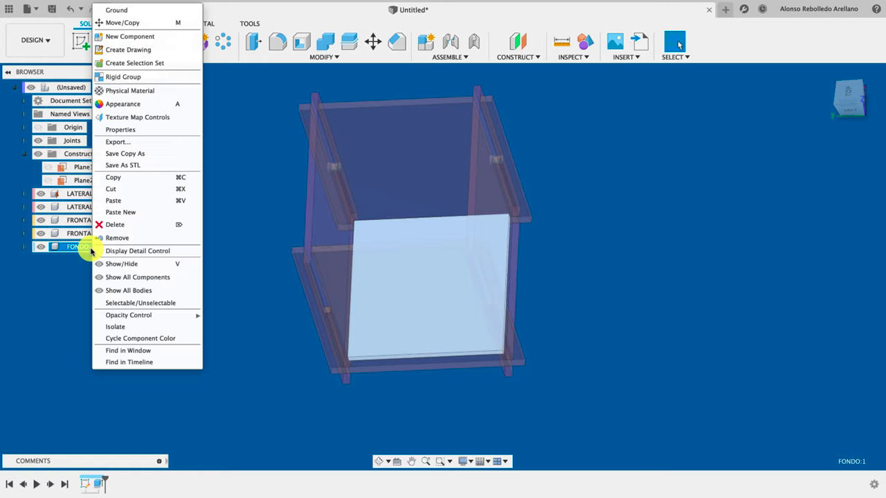
click(123, 330)
click(85, 50)
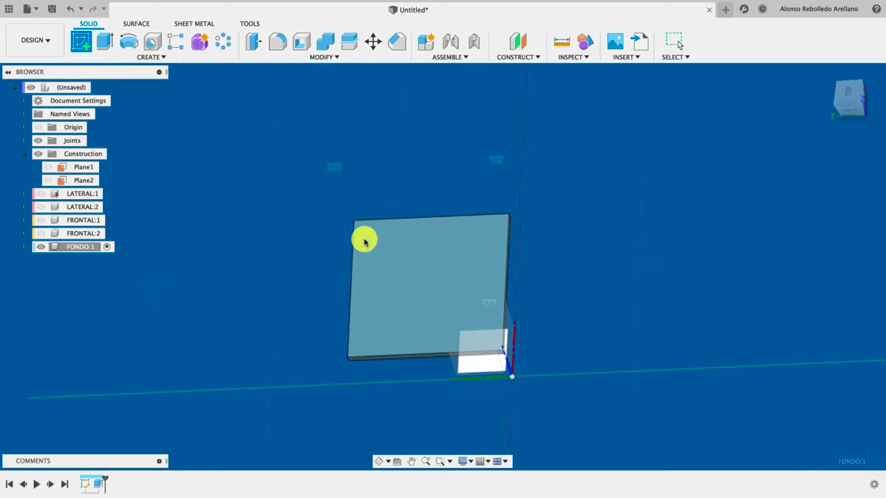
click(365, 241)
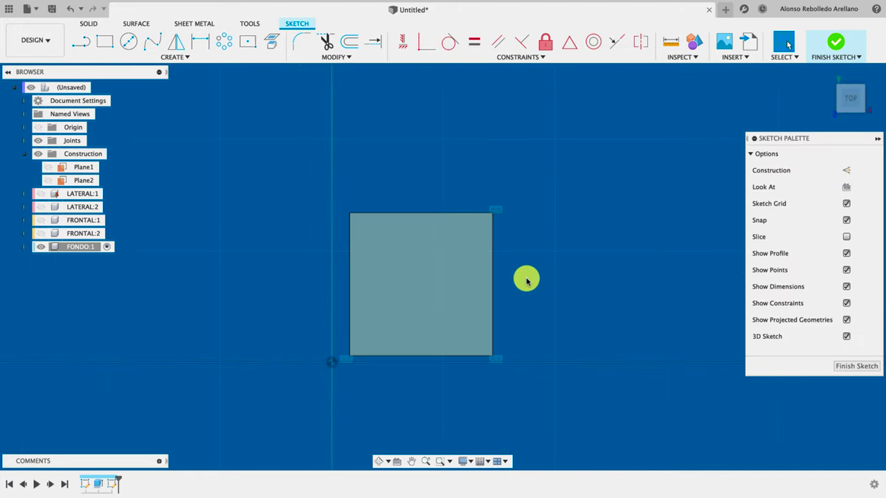
scroll(526, 279, up, 2)
Draw a trial center rectangle with a 10 mm height, then undo and delete it
click(251, 43)
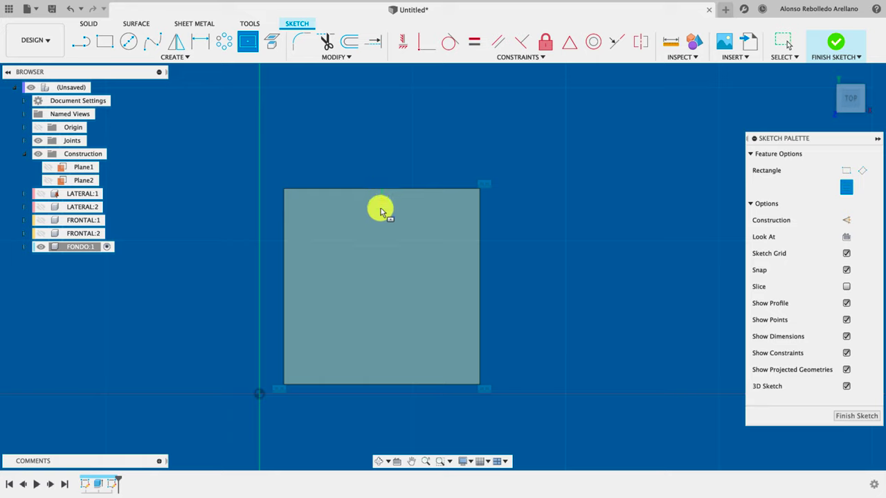
click(381, 287)
click(501, 304)
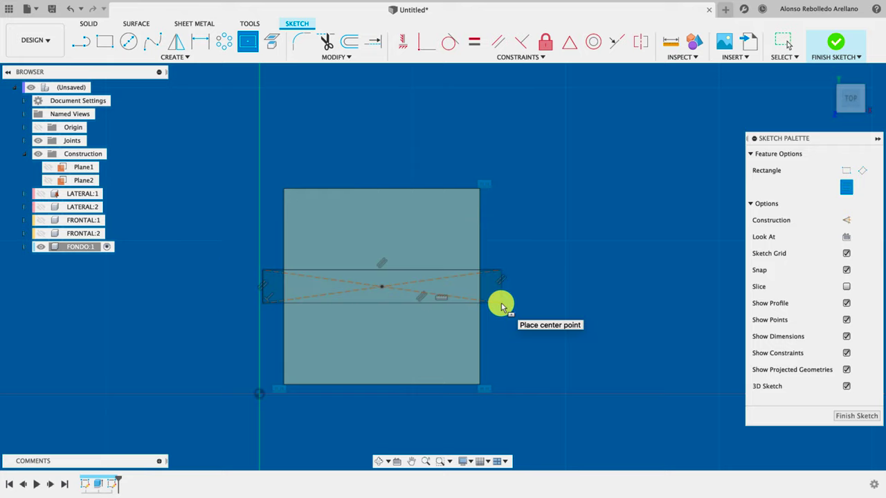
key(d)
click(501, 293)
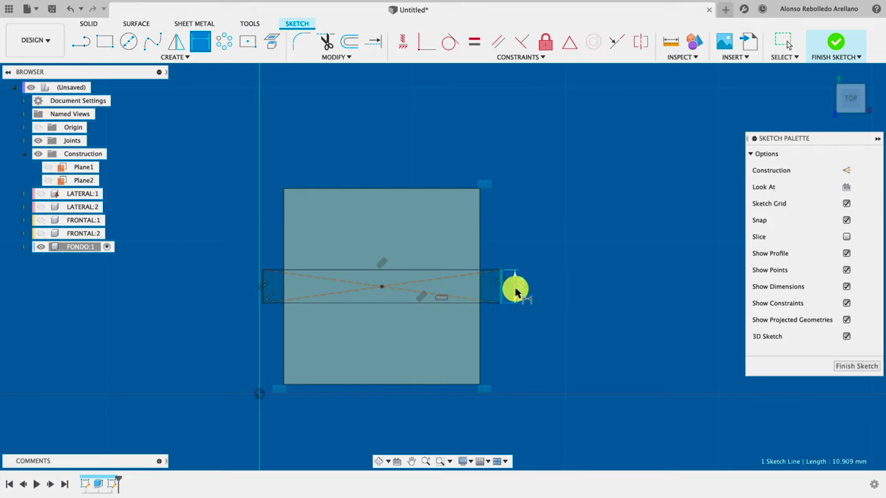
click(544, 295)
text(10)
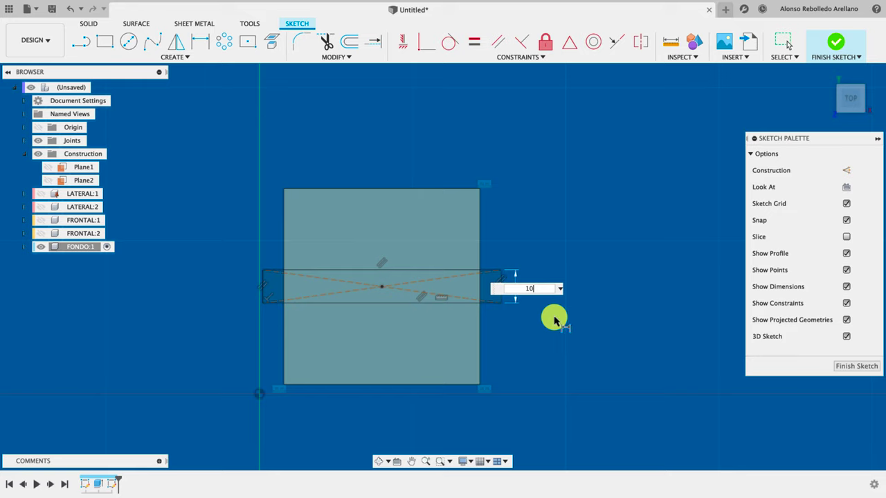
key(Return)
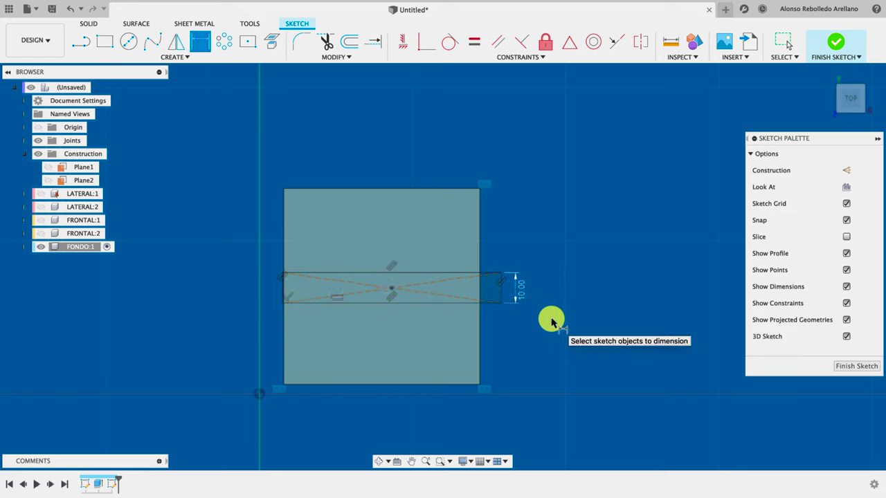
key(Escape)
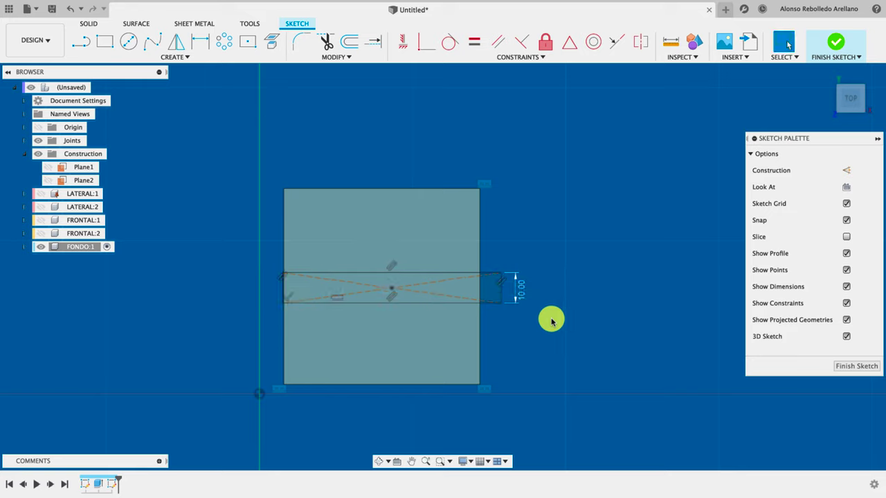
key(ctrl+z)
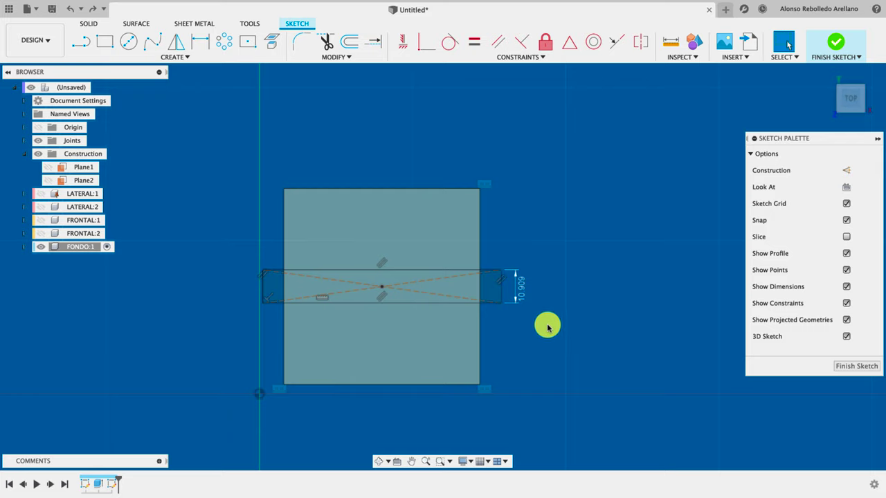
double_click(495, 263)
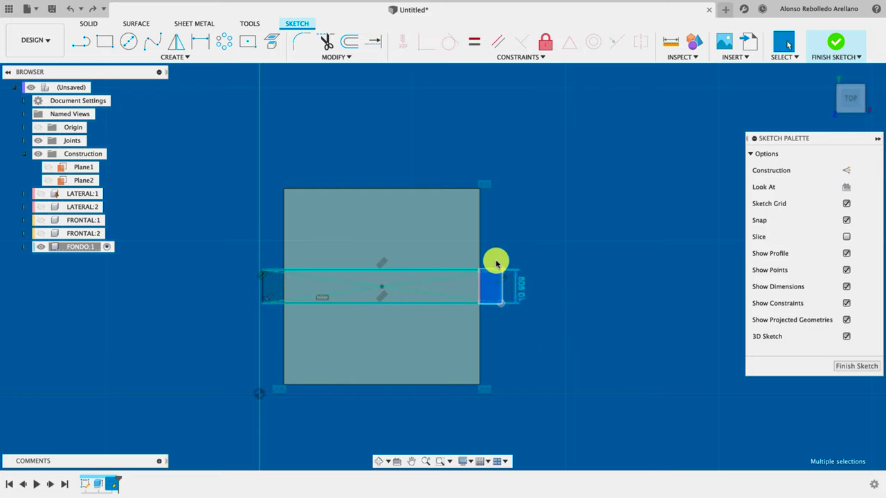
key(Delete)
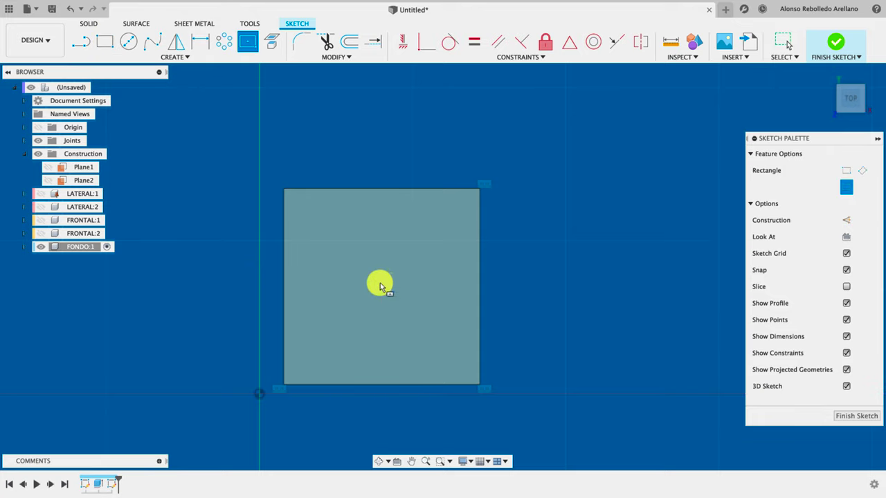
Draw a small center rectangle on the plate's right edge and fix its centre point
click(480, 287)
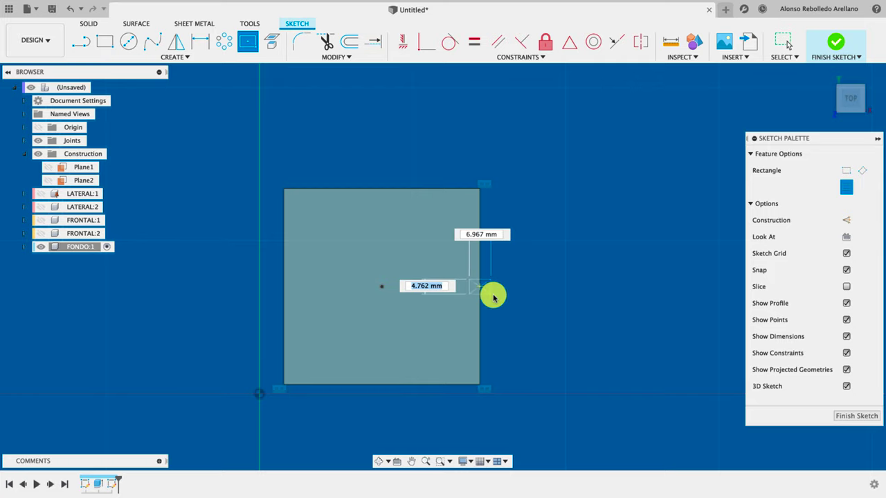
click(506, 299)
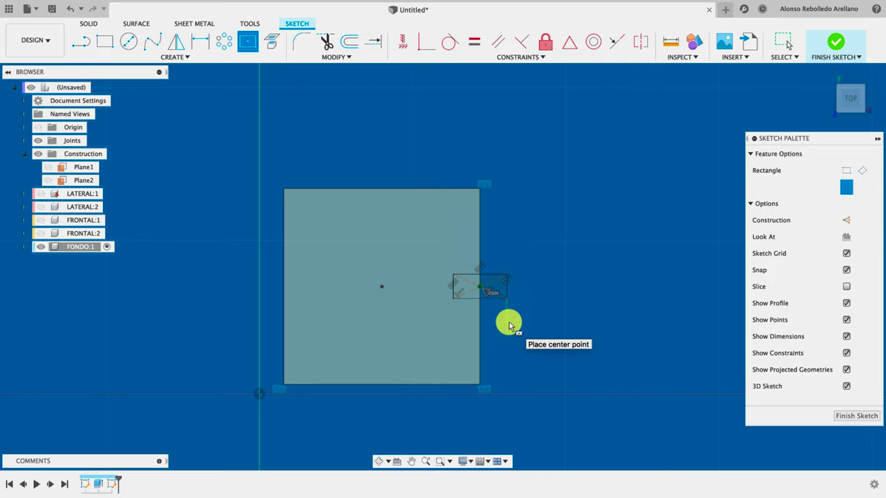
key(Escape)
scroll(503, 303, up, 3)
scroll(484, 294, up, 4)
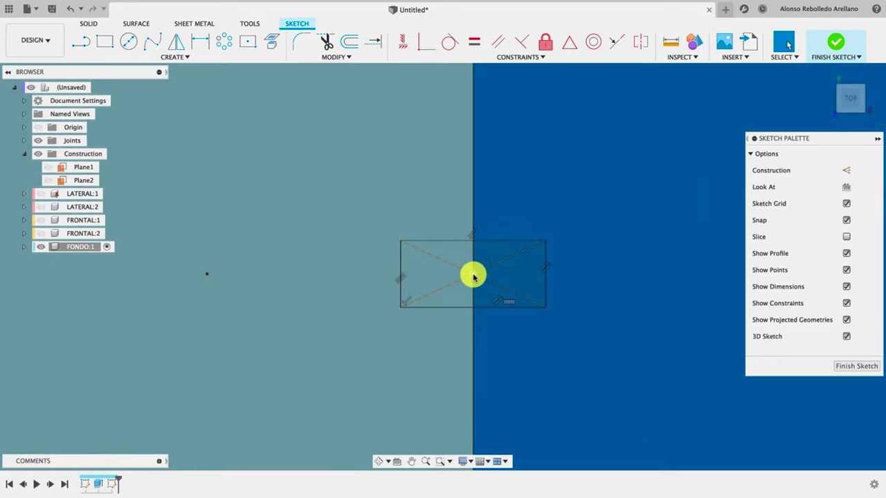
click(544, 45)
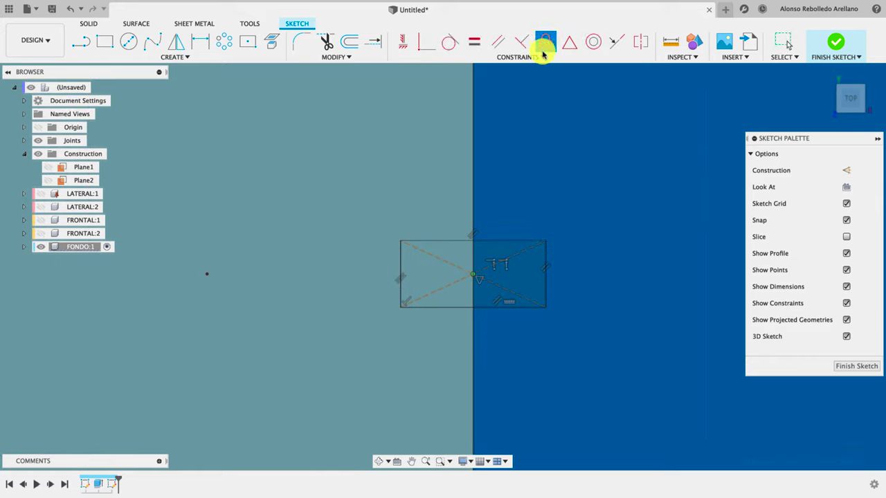
click(477, 279)
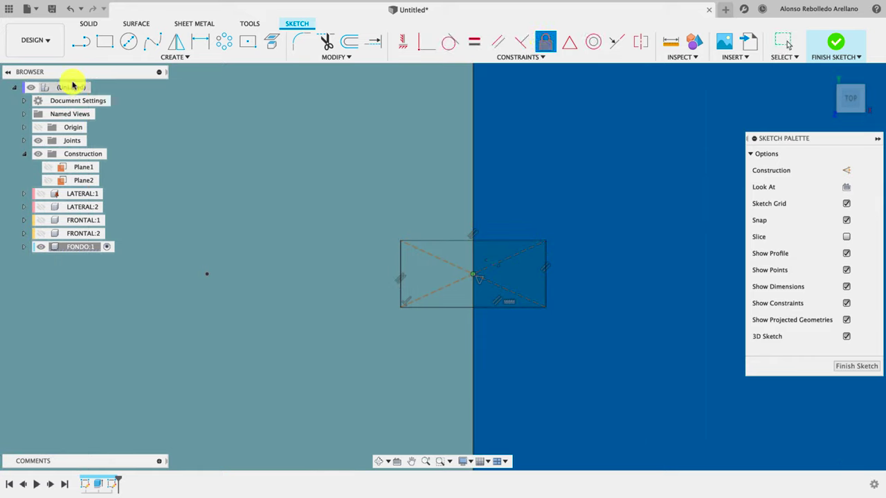
Dimension the rectangle 8.00 × 8.00 mm and bring the whole bottom panel into view
key(d)
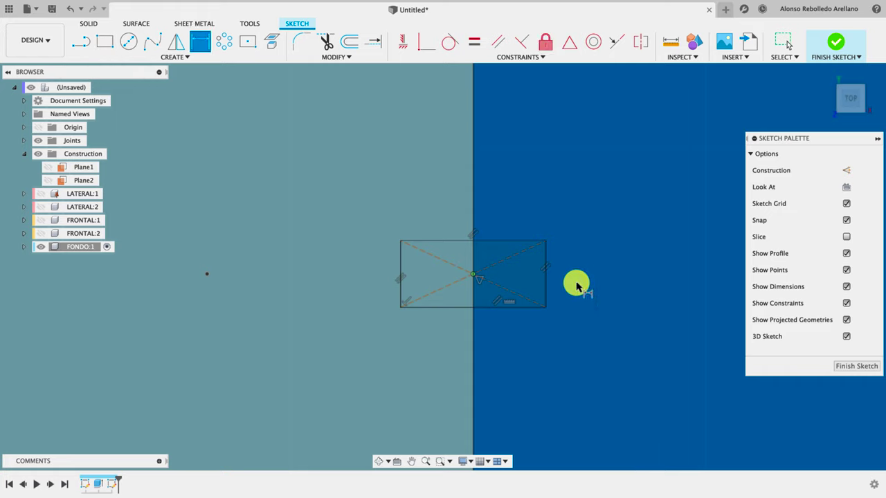
click(544, 293)
click(598, 285)
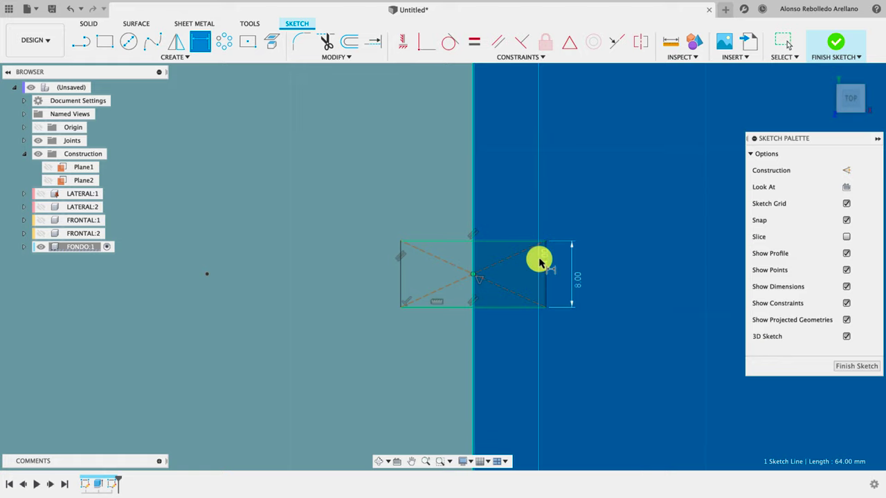
click(540, 263)
click(512, 212)
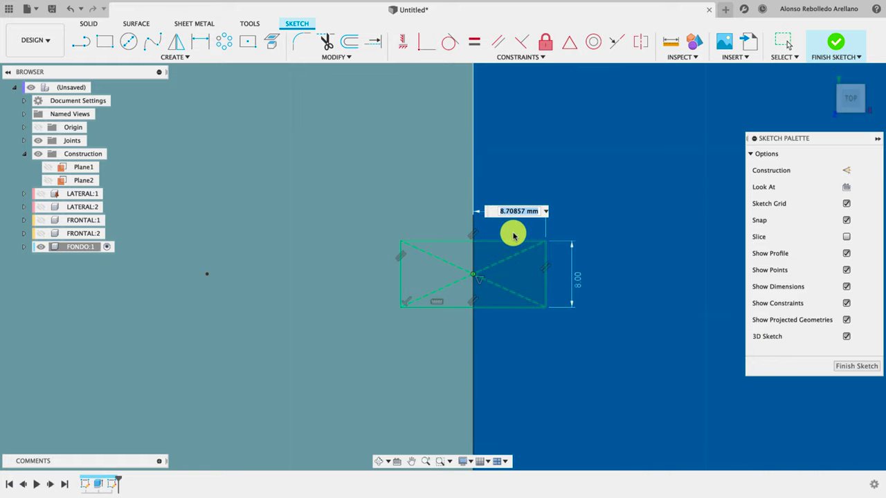
text(8)
key(Return)
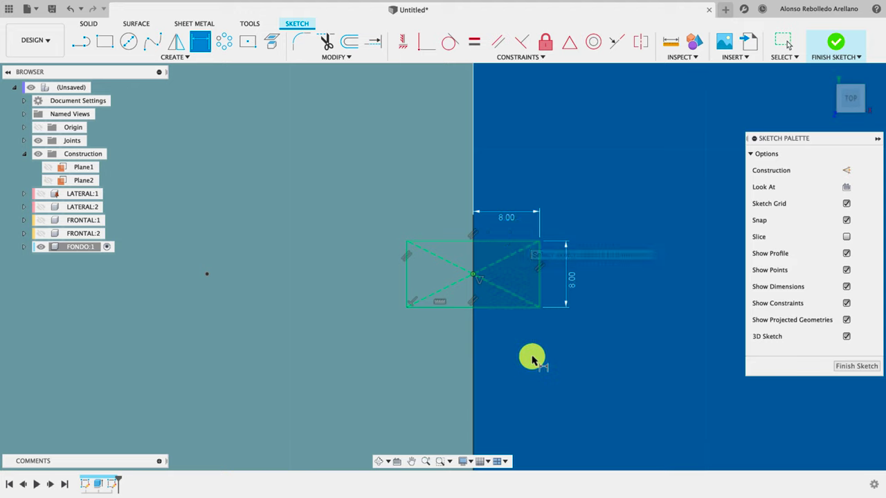
scroll(528, 367, down, 2)
scroll(528, 372, down, 3)
middle_drag(528, 371, 543, 323)
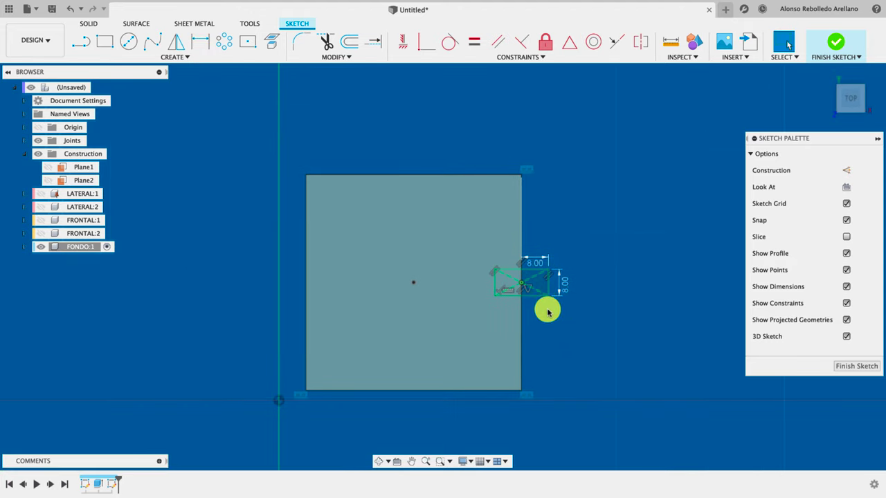
Circular-pattern the 8 mm tab rectangle four times around the panel centre
click(226, 42)
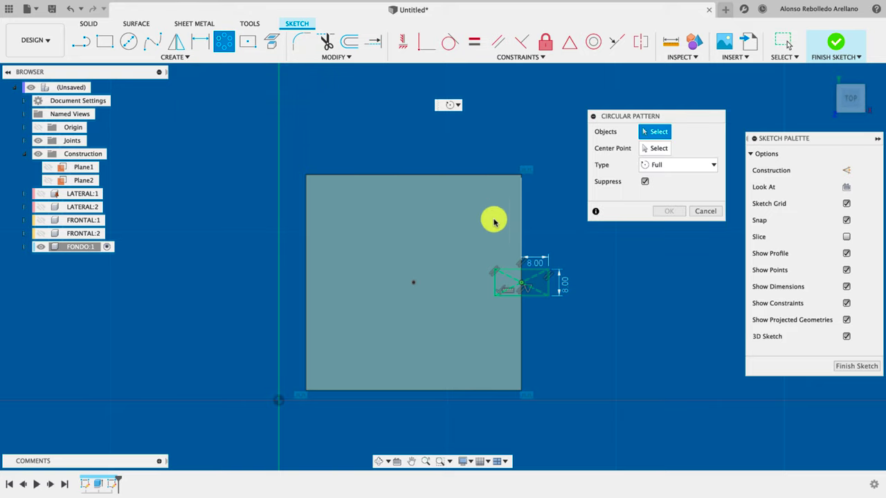
click(539, 272)
click(541, 296)
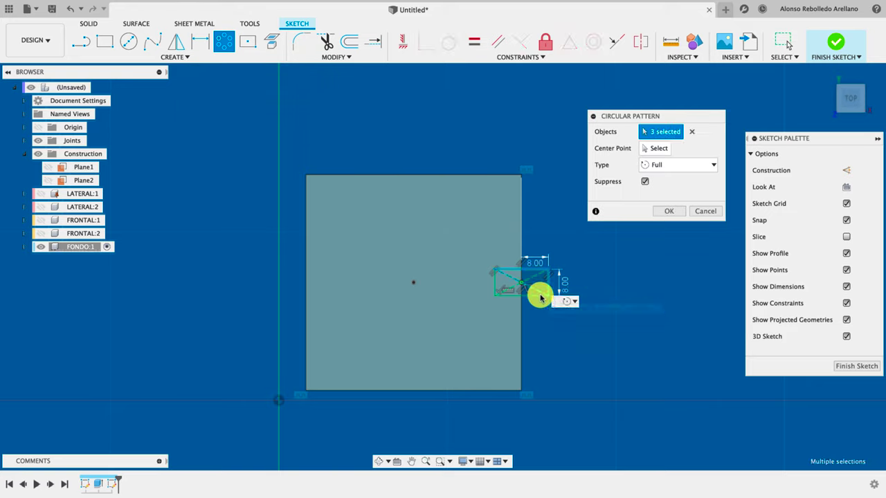
click(539, 296)
click(650, 147)
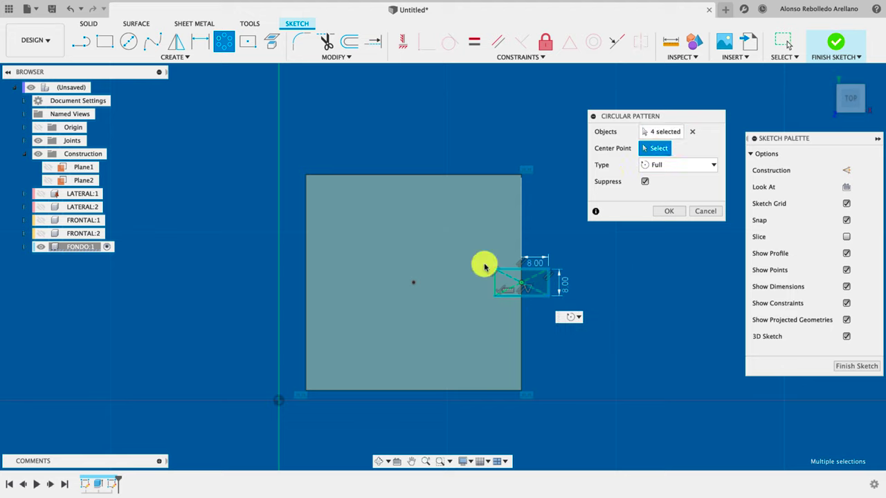
click(415, 287)
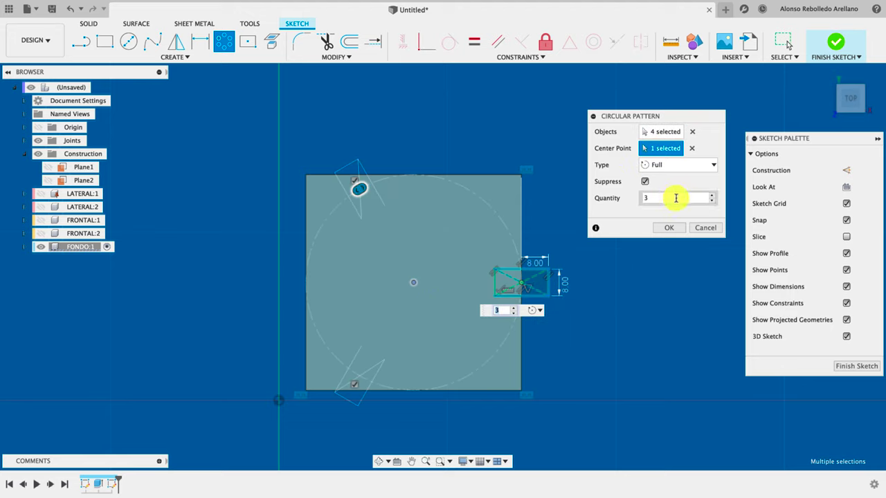
click(668, 228)
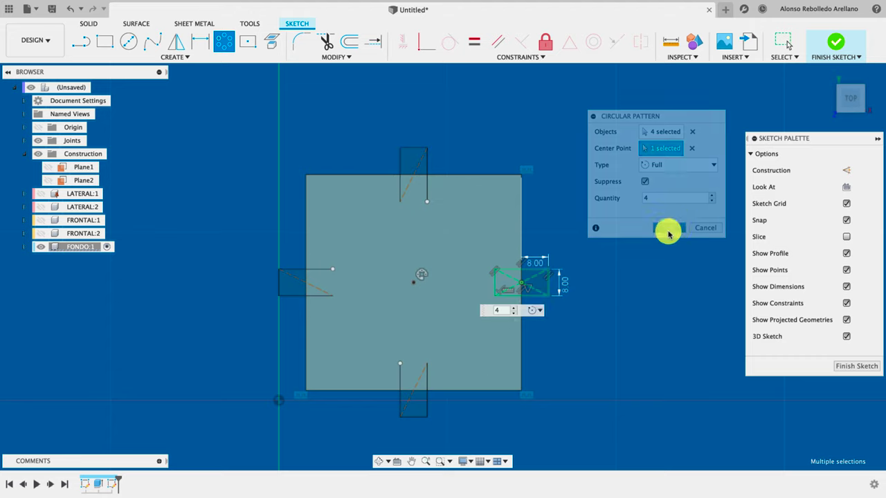
Extrude the four tab profiles 3 mm downward, joined to the floor plate
key(e)
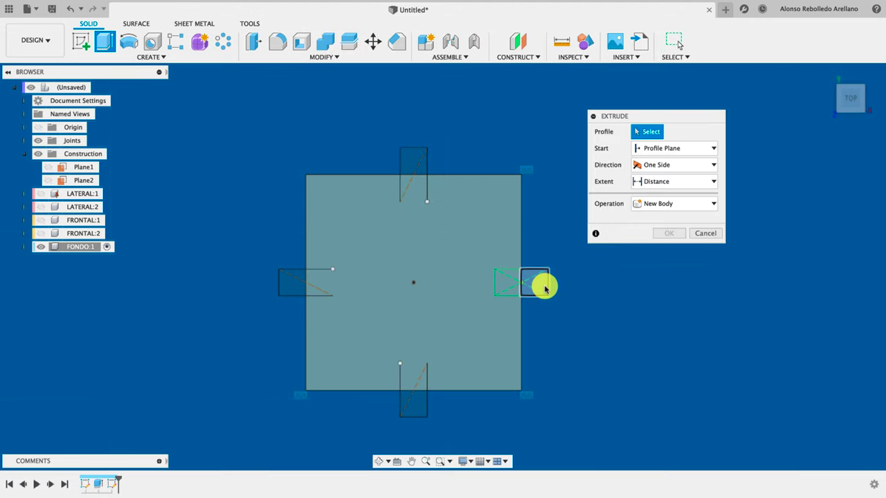
click(544, 286)
click(422, 162)
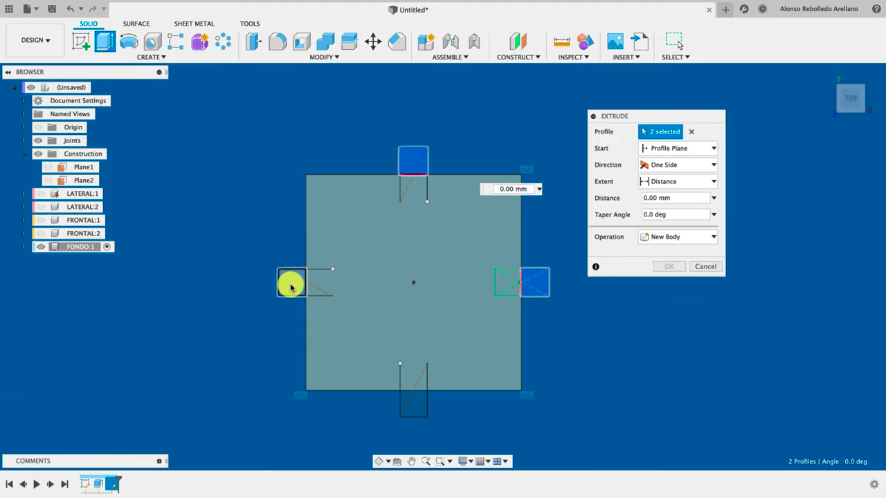
click(291, 287)
click(413, 405)
shift+middle_drag(433, 411, 528, 358)
drag(510, 303, 510, 317)
text(-3)
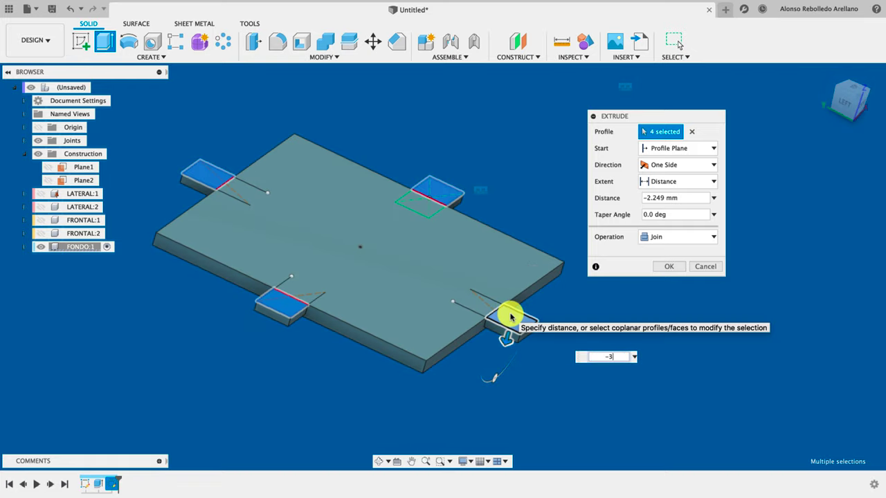
key(Return)
mouse_move(341, 369)
shift+middle_down()
mouse_move(313, 370)
mouse_move(73, 244)
shift+middle_up()
Show the four hidden wall panels and activate the top-level design
click(40, 233)
click(40, 220)
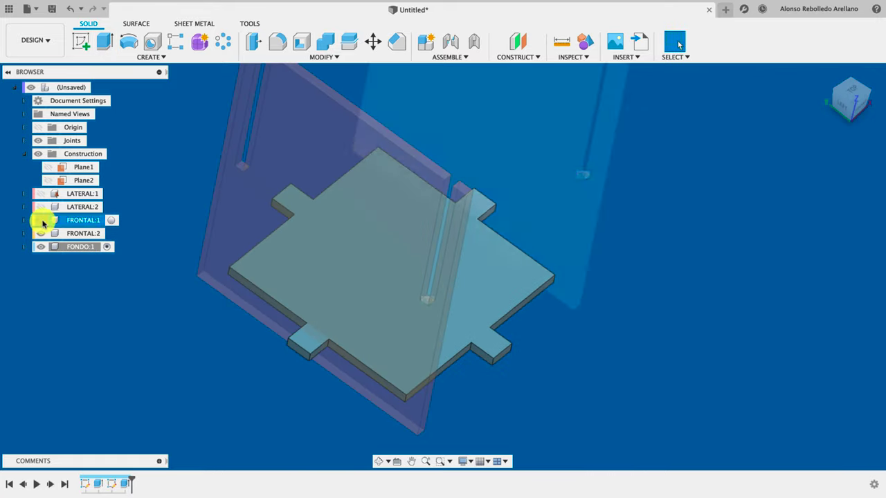
click(40, 207)
click(40, 194)
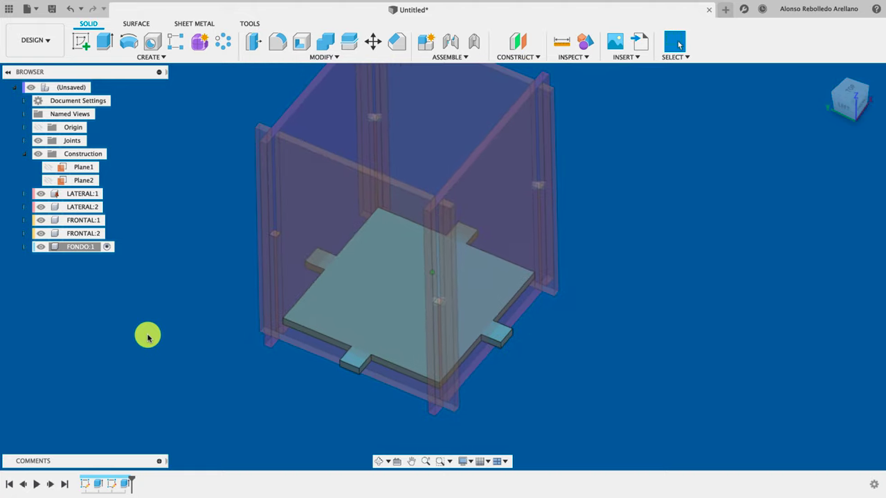
click(72, 87)
click(97, 87)
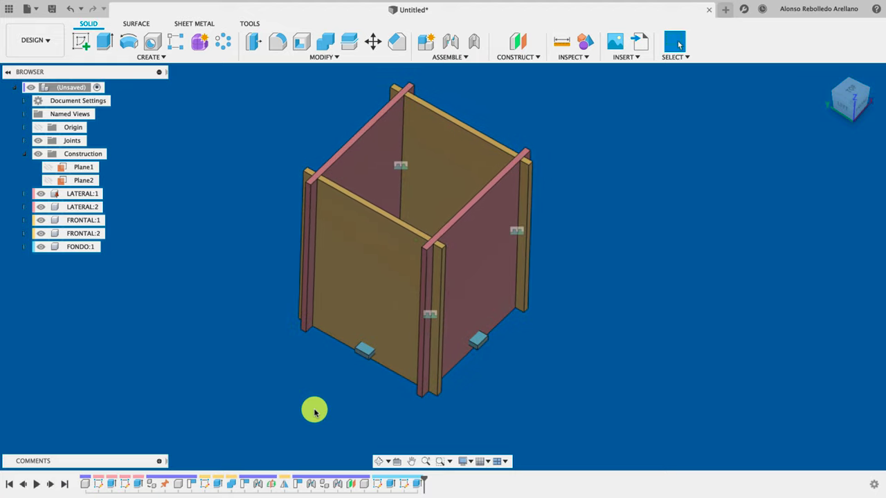
Cut tab slots into the front panel using the FONDO plate as the tool
click(323, 47)
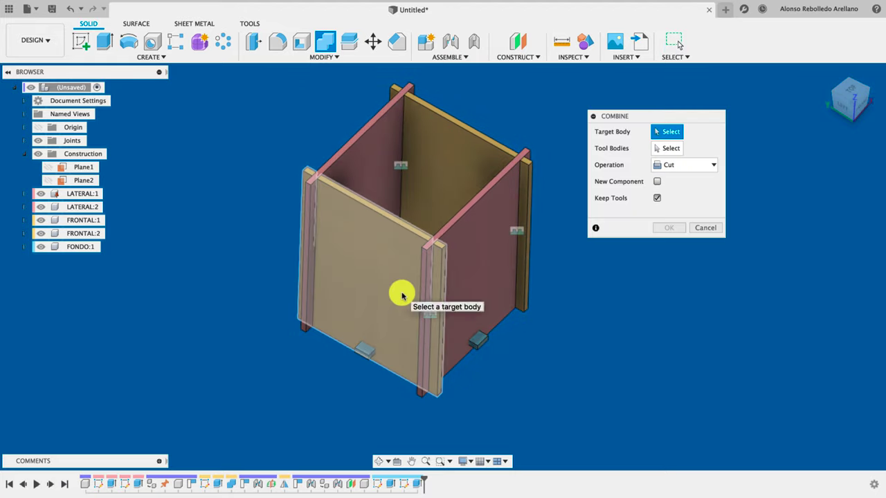
click(400, 294)
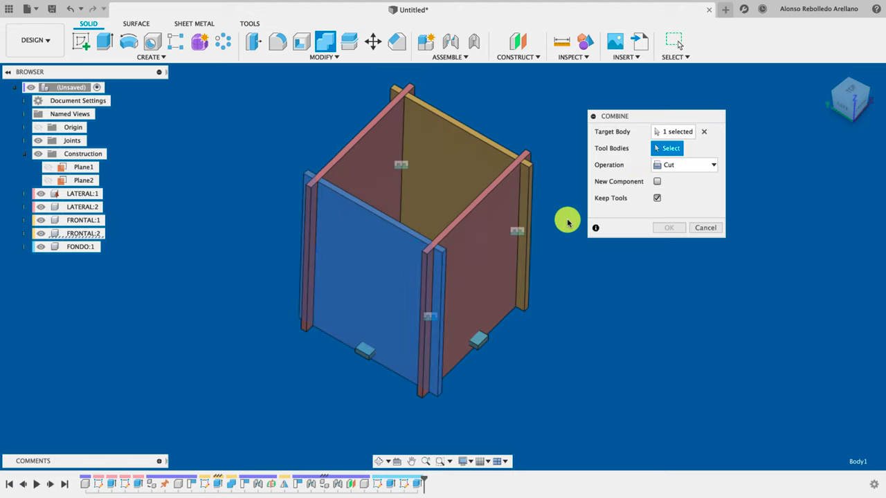
click(469, 239)
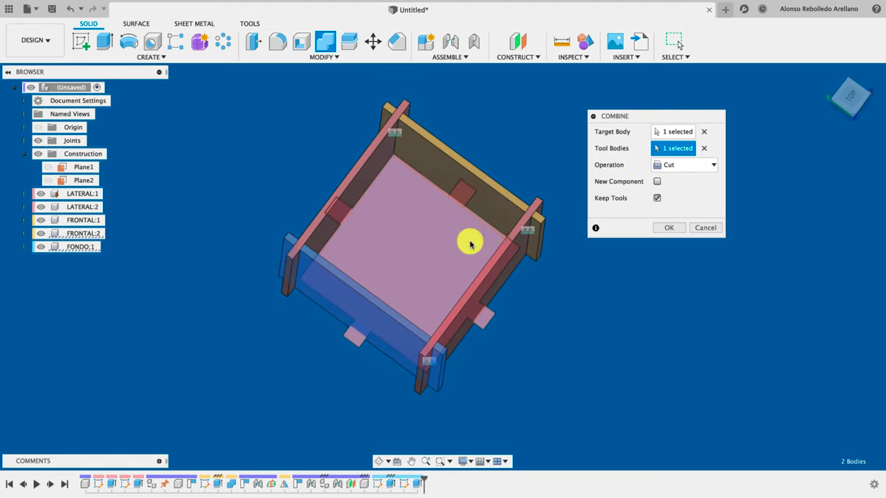
click(661, 228)
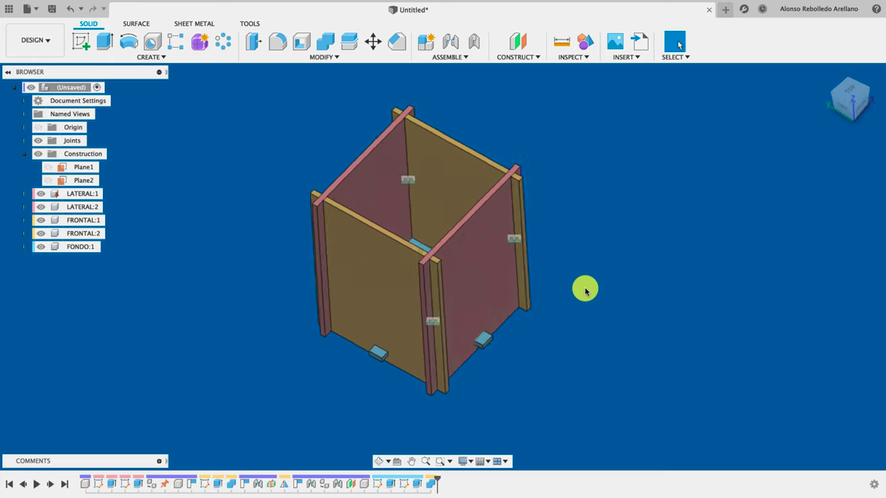
mouse_move(584, 290)
shift+middle_down()
mouse_move(470, 392)
mouse_move(317, 393)
shift+middle_up()
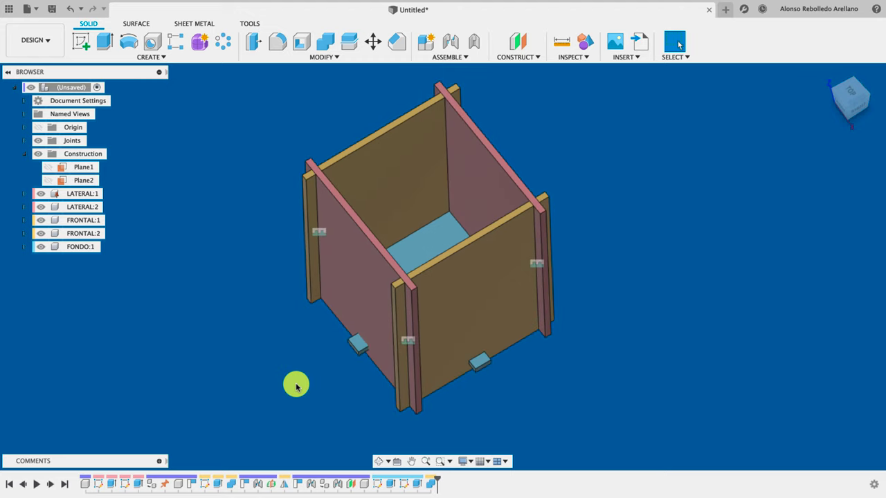
click(319, 47)
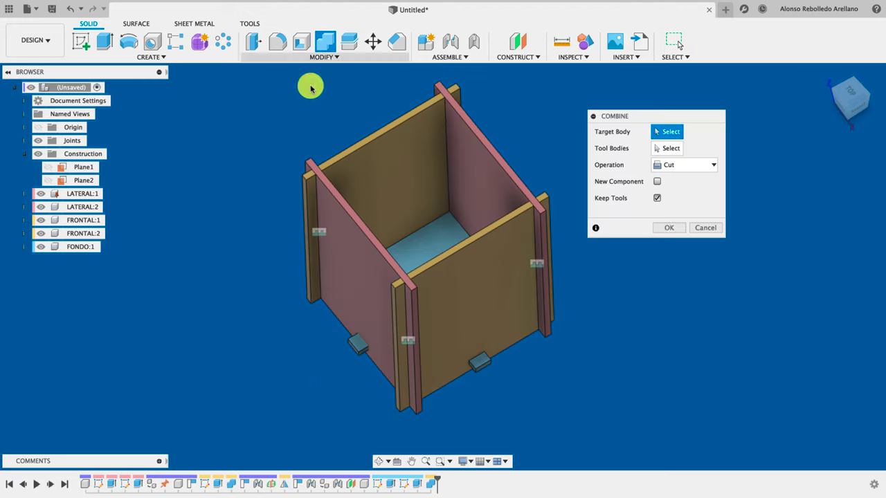
Cut tab slots into the side panel using the FONDO plate as the tool
click(352, 257)
click(439, 237)
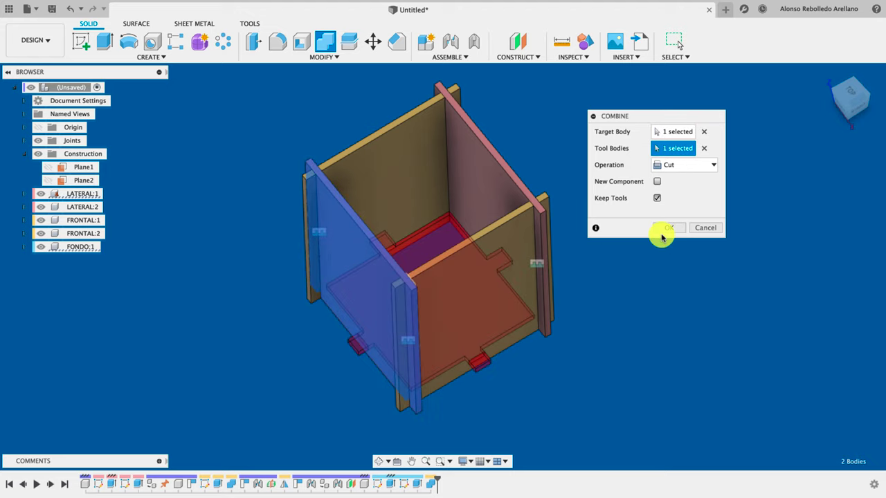
click(665, 229)
Pull the bottom panel out beside the box to inspect the slotted walls
shift+middle_drag(584, 290, 613, 332)
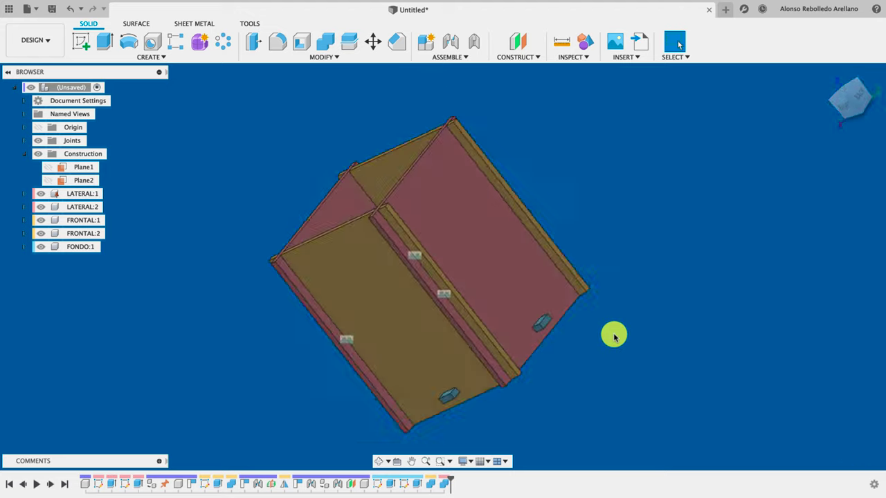
scroll(613, 336, up, 2)
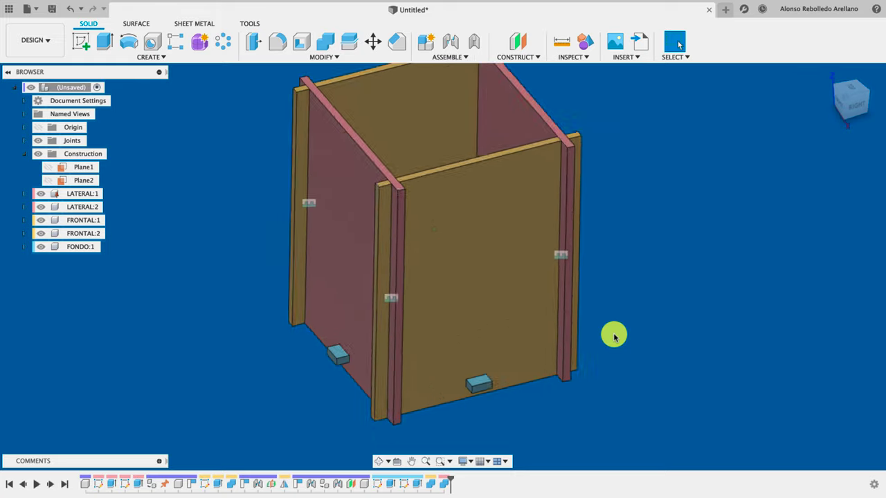
scroll(553, 346, up, 5)
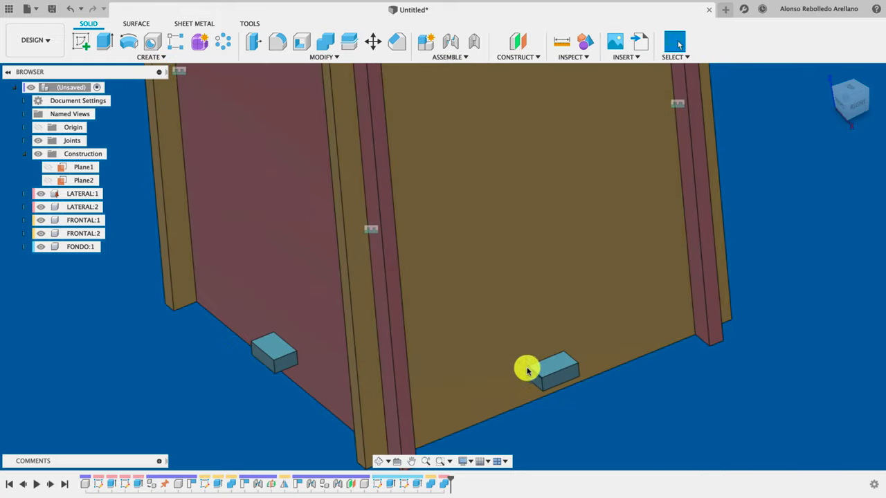
scroll(574, 365, down, 3)
scroll(619, 404, down, 5)
shift+middle_drag(623, 404, 521, 244)
drag(521, 244, 650, 267)
mouse_move(650, 267)
shift+middle_down()
mouse_move(561, 408)
mouse_move(653, 408)
shift+middle_up()
scroll(562, 410, up, 2)
scroll(562, 411, down, 3)
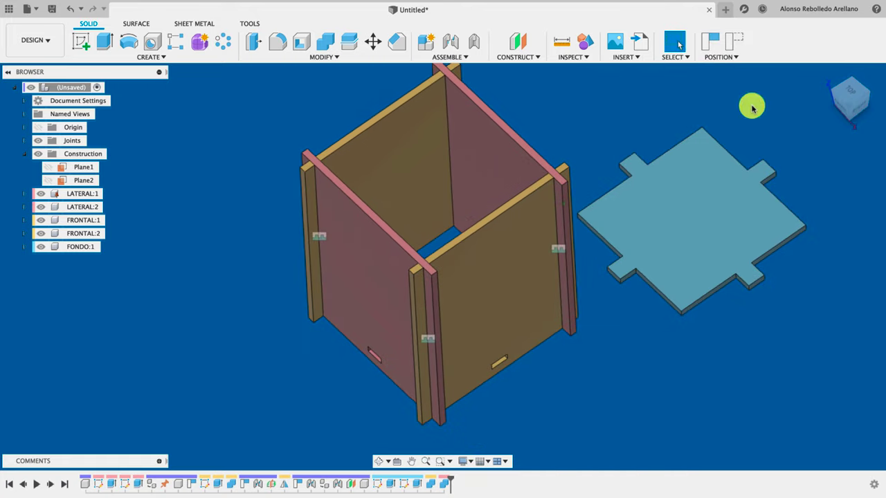
Revert the bottom panel's position and fix it to the walls with a rigid as-built joint
click(730, 47)
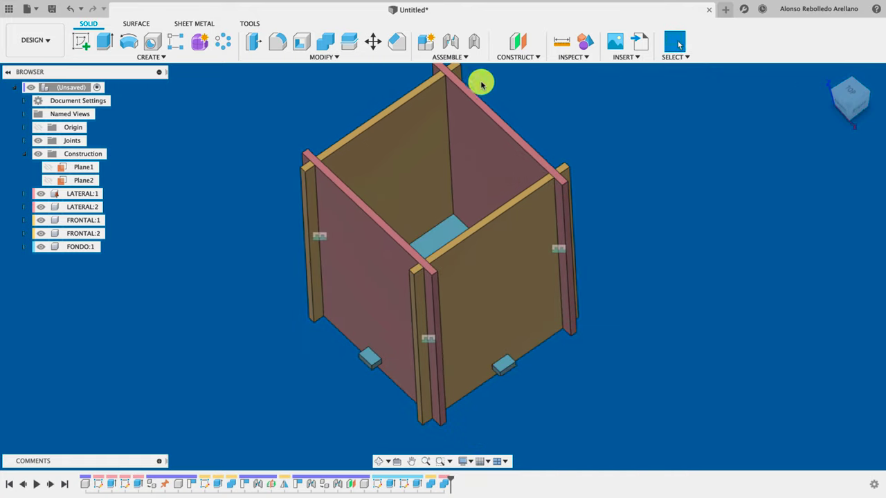
click(475, 43)
click(429, 233)
click(433, 202)
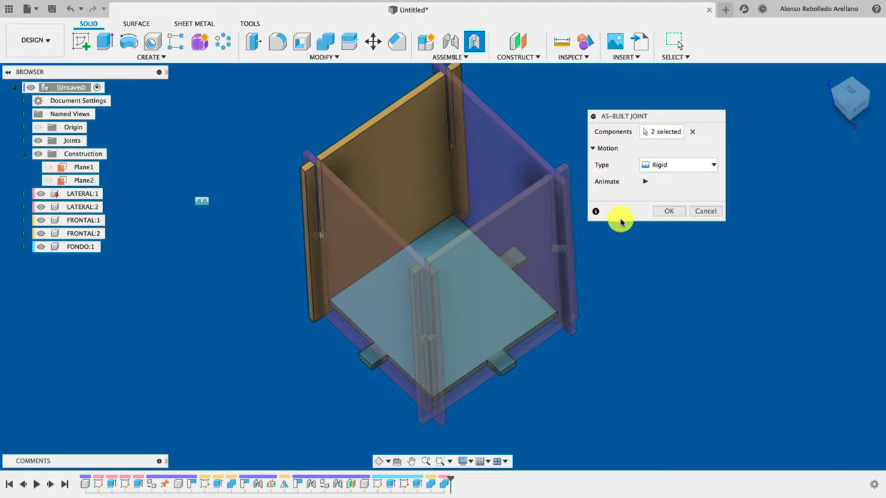
click(669, 212)
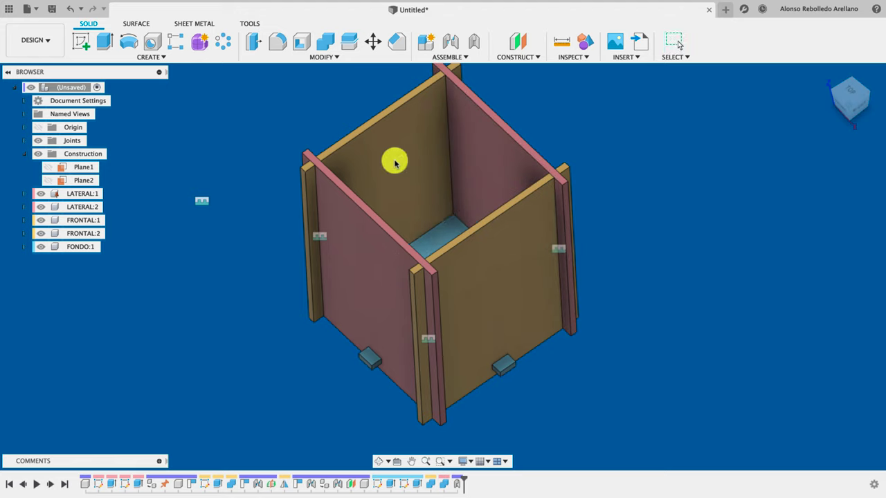
scroll(463, 235, down, 1)
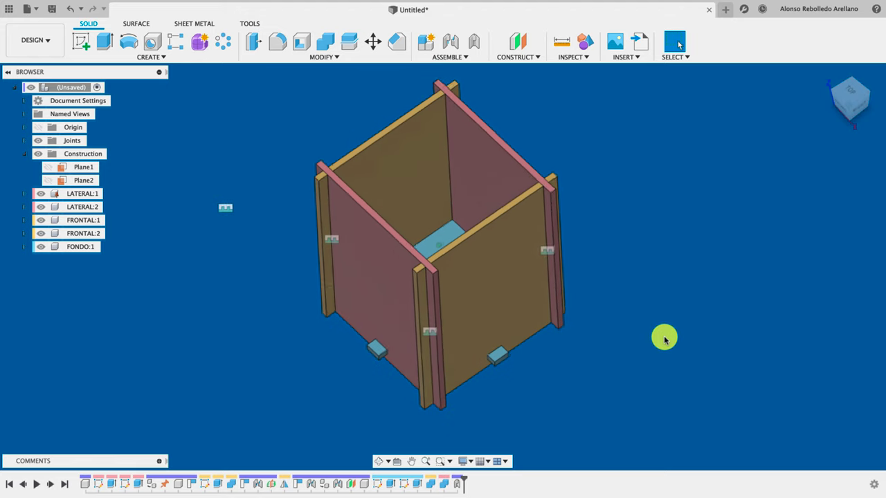
Switch the camera to perspective and orbit around the finished five-panel box
click(462, 461)
mouse_move(481, 424)
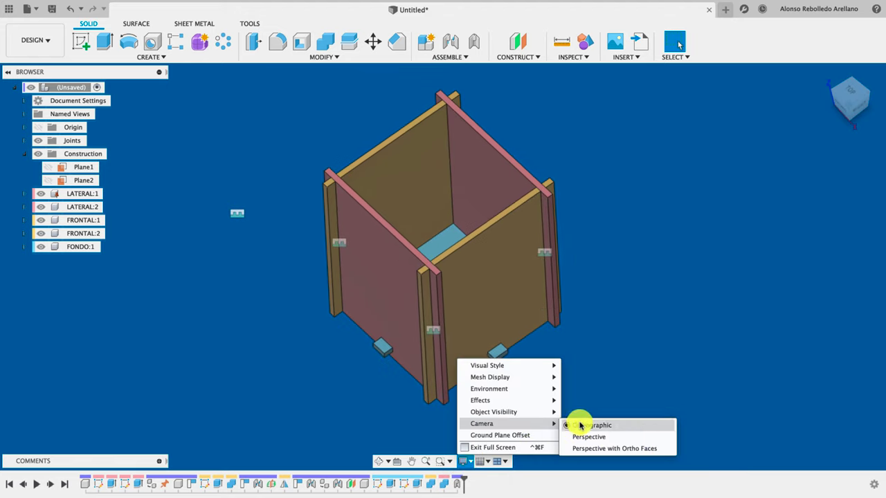
click(586, 449)
shift+middle_drag(585, 452, 576, 408)
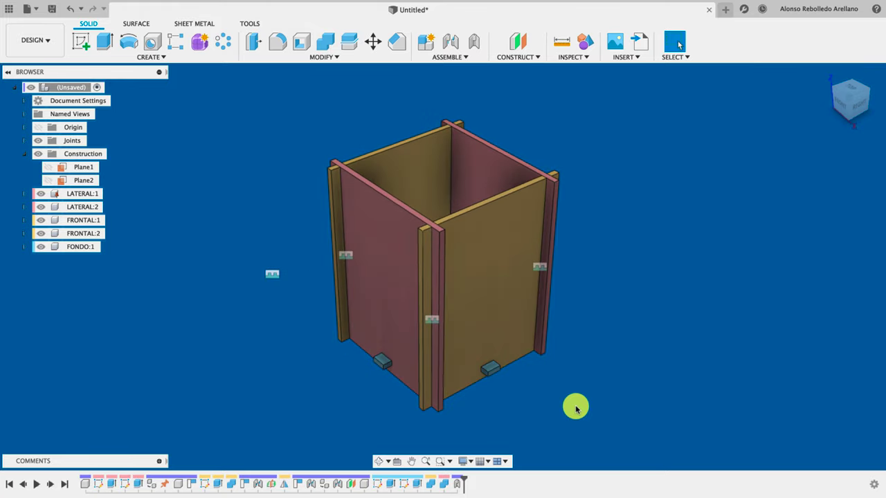
shift+middle_drag(575, 408, 609, 396)
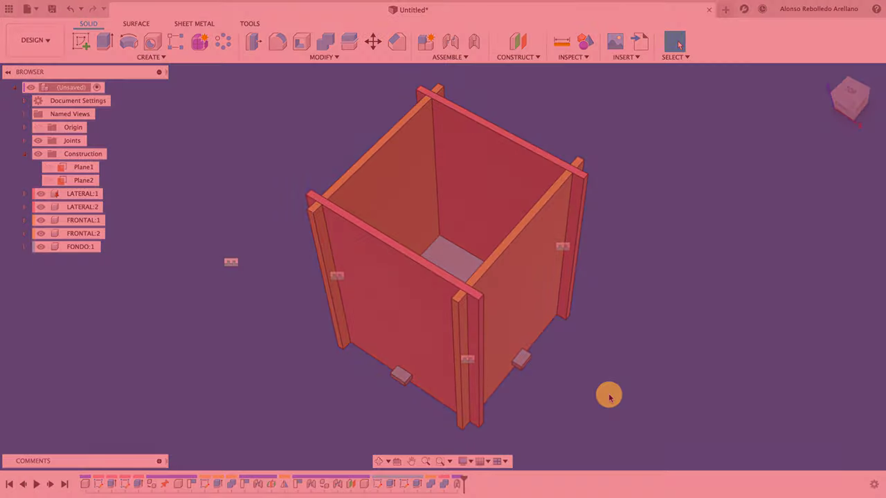